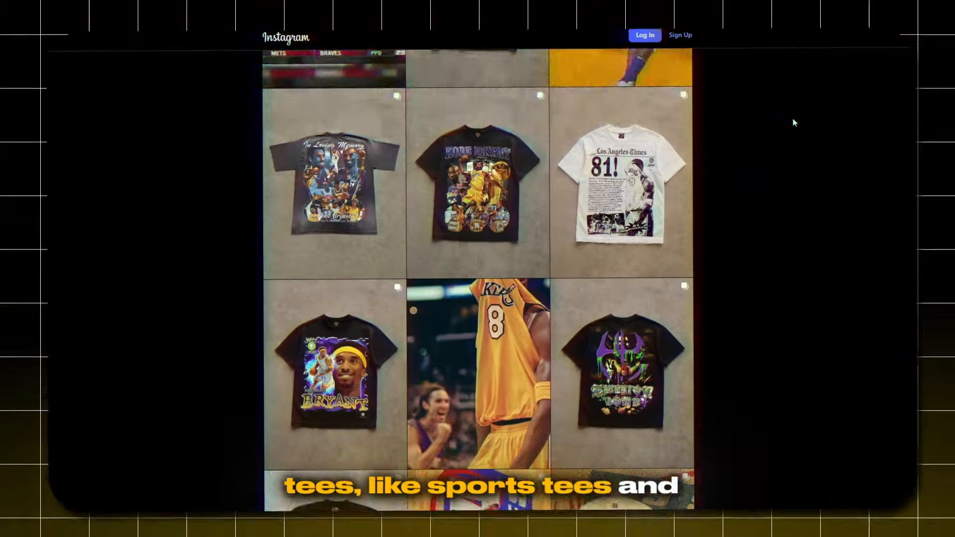
# - Browse the basketball and wrestling graphic tees in the Instagram profile's post grid
pyautogui.scroll(-5, 792, 118)
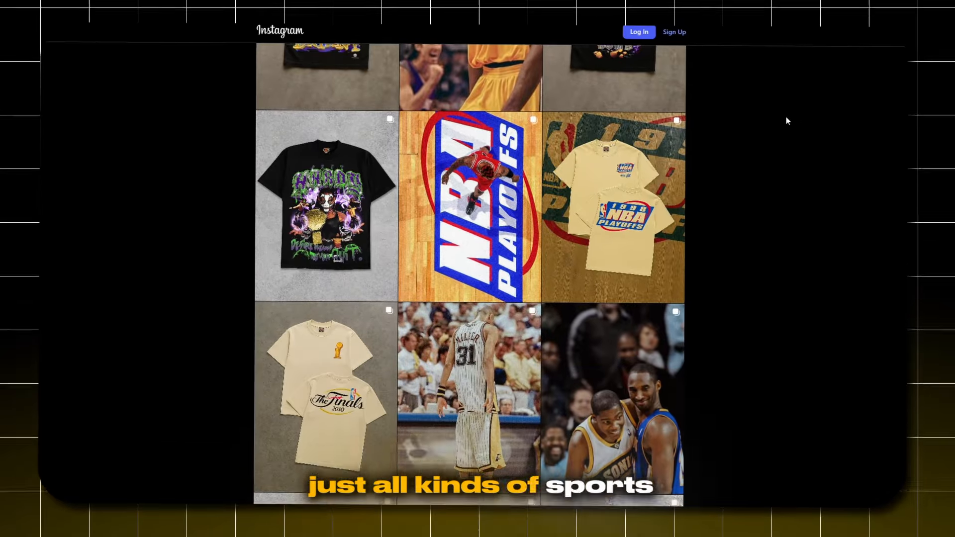
pyautogui.scroll(-4, 789, 119)
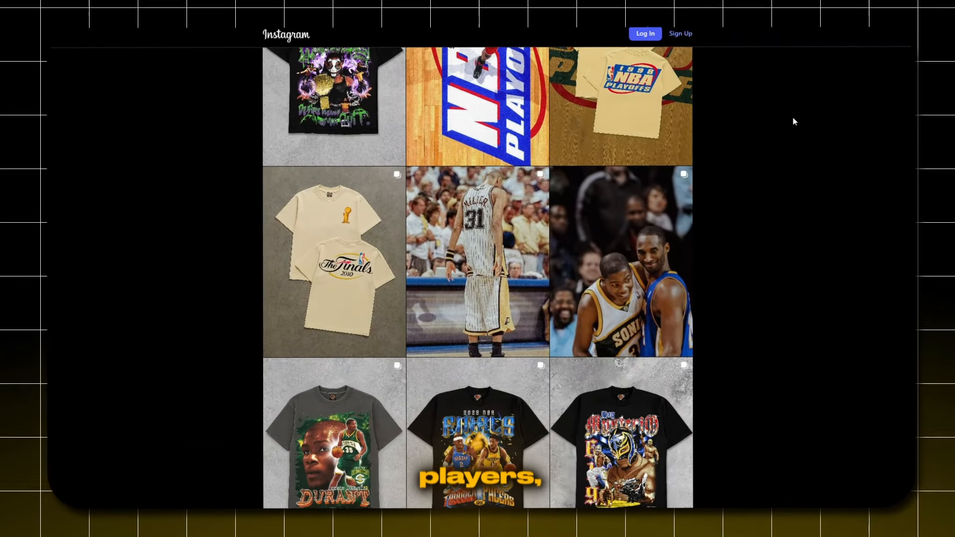
pyautogui.scroll(-5, 791, 119)
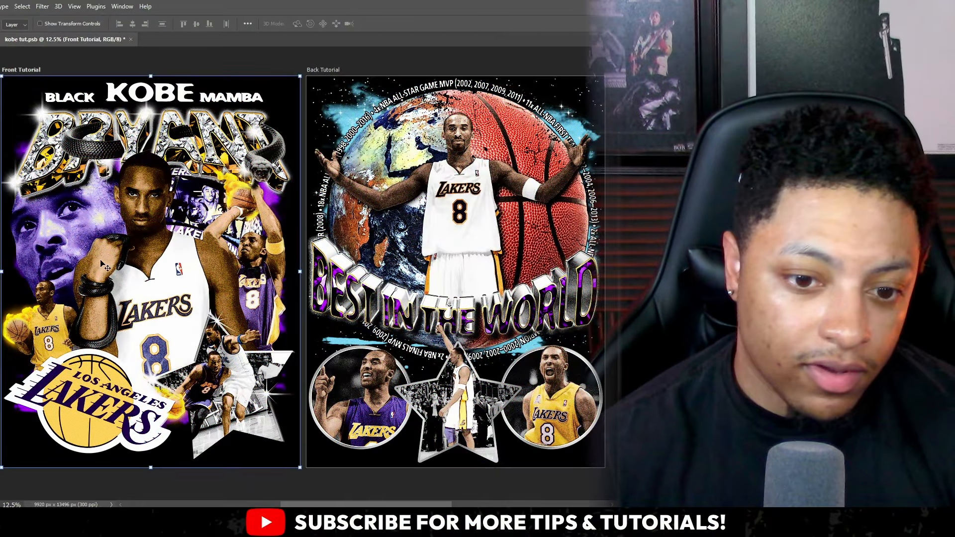
# - Switch to Photoshop and examine the finished front and back Kobe shirt designs in kobe tut.psb up close
pyautogui.moveTo(413, 510)
pyautogui.mouseDown()
pyautogui.moveTo(435, 510)
pyautogui.moveTo(416, 505)
pyautogui.mouseUp()
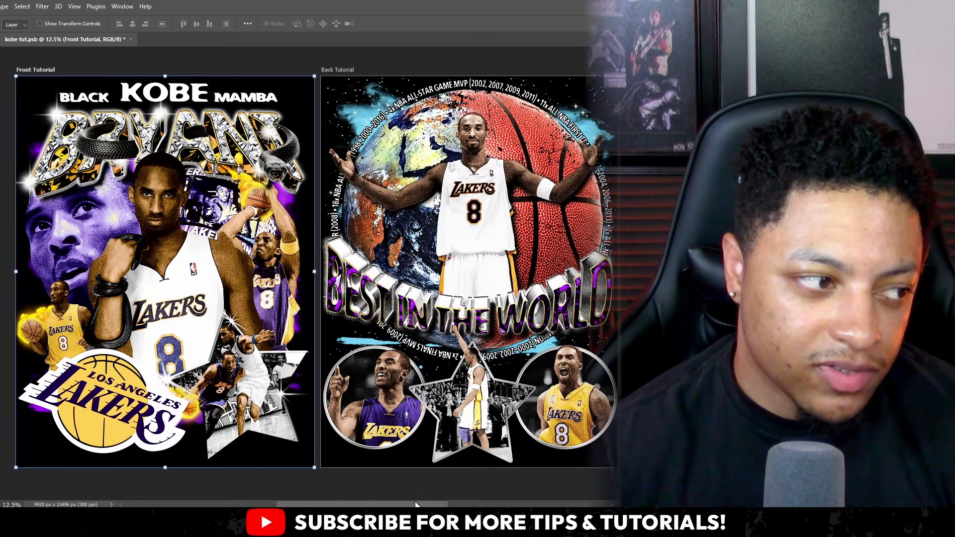
pyautogui.hotkey('ctrl', '+')
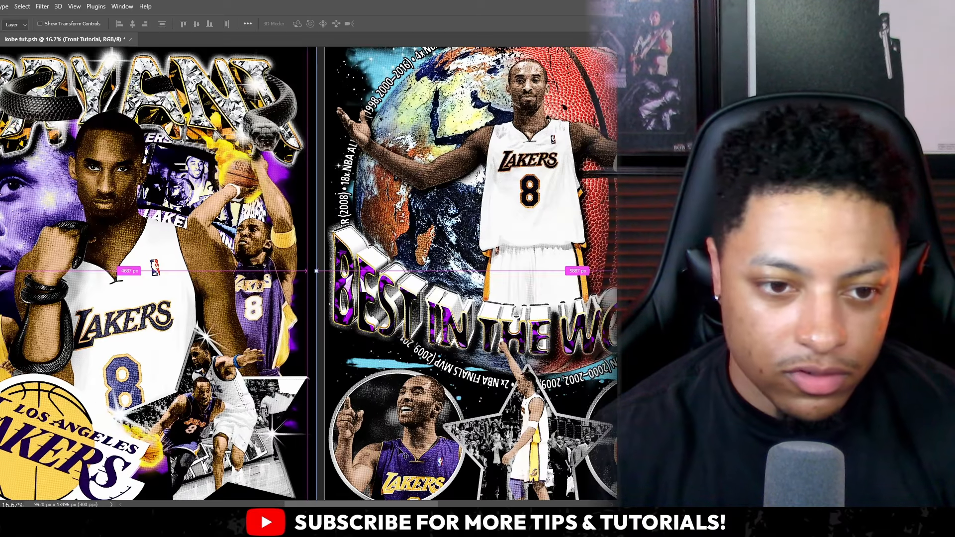
pyautogui.hotkey('ctrl', '-')
pyautogui.hotkey('ctrl', '+')
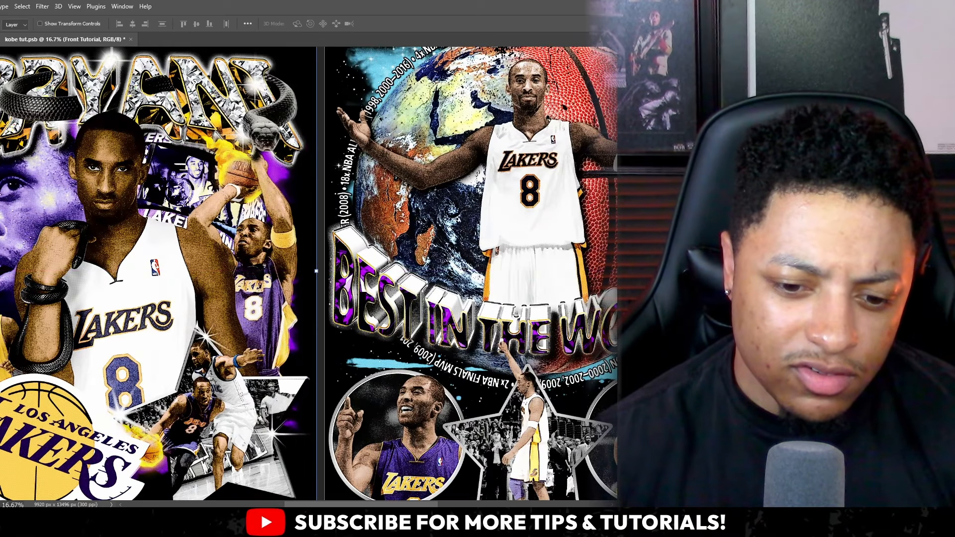
pyautogui.moveTo(376, 504); pyautogui.dragTo(347, 505)
pyautogui.hotkey('ctrl', '-')
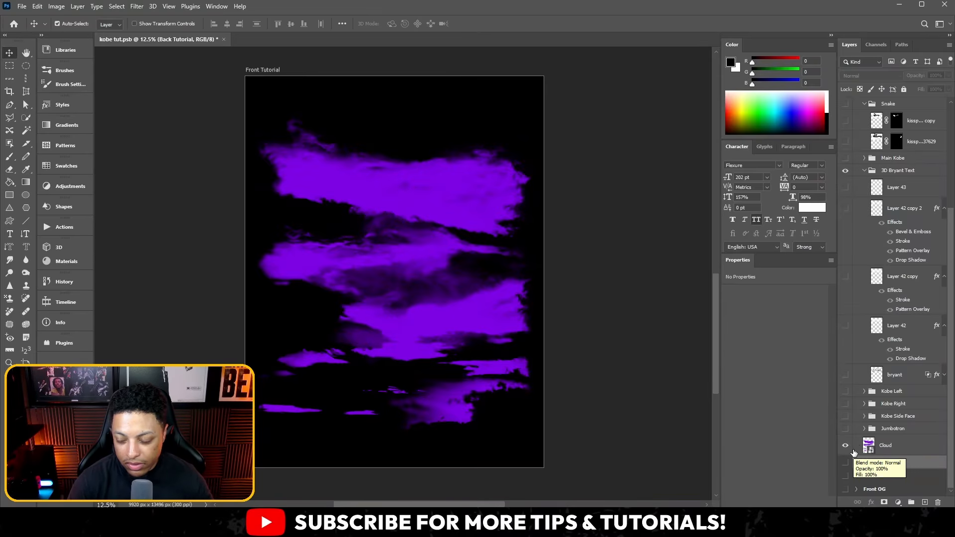
# - Show the Fonts - Top group on the Front Tutorial artboard with its mamba, black and kobe layers
pyautogui.scroll(3, 952, 350)
pyautogui.scroll(1, 951, 350)
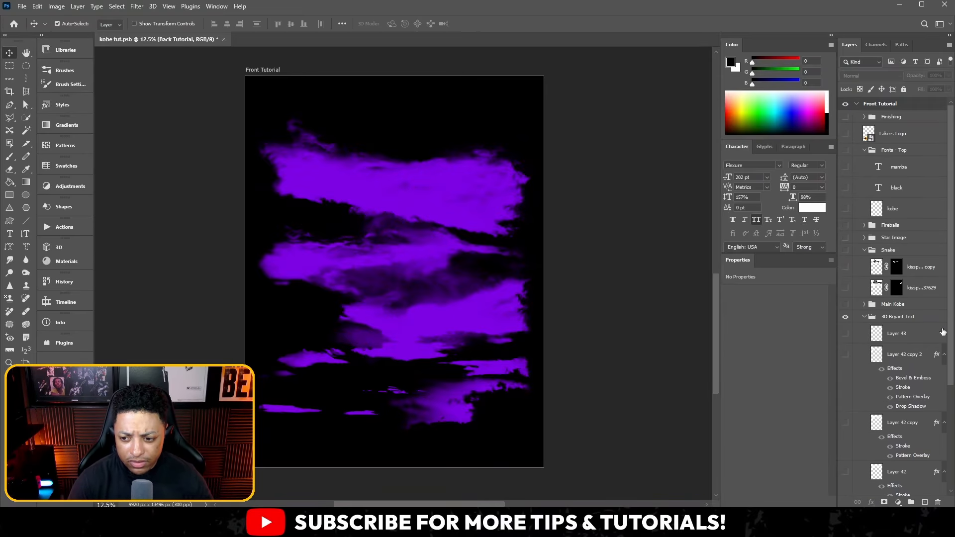
pyautogui.click(847, 150)
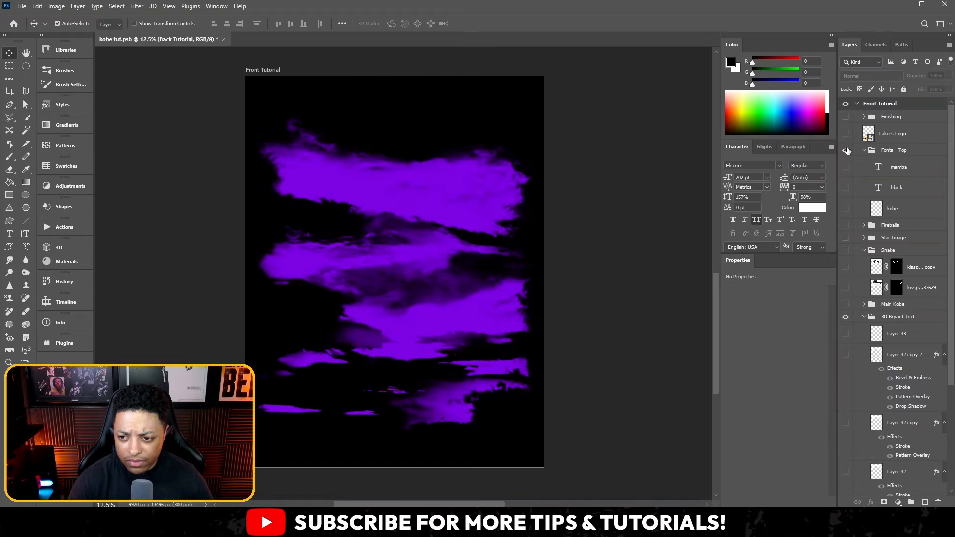
pyautogui.moveTo(844, 166); pyautogui.dragTo(845, 188)
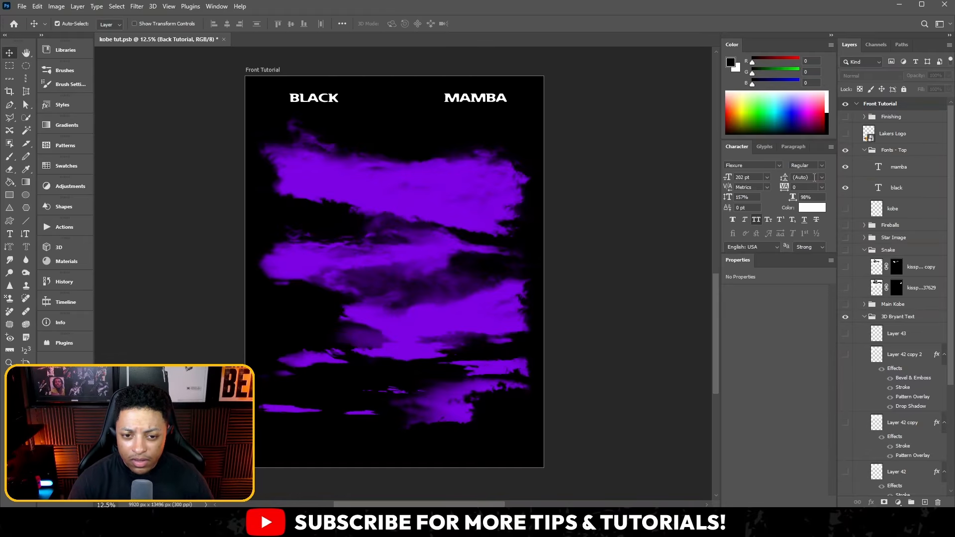
pyautogui.click(846, 209)
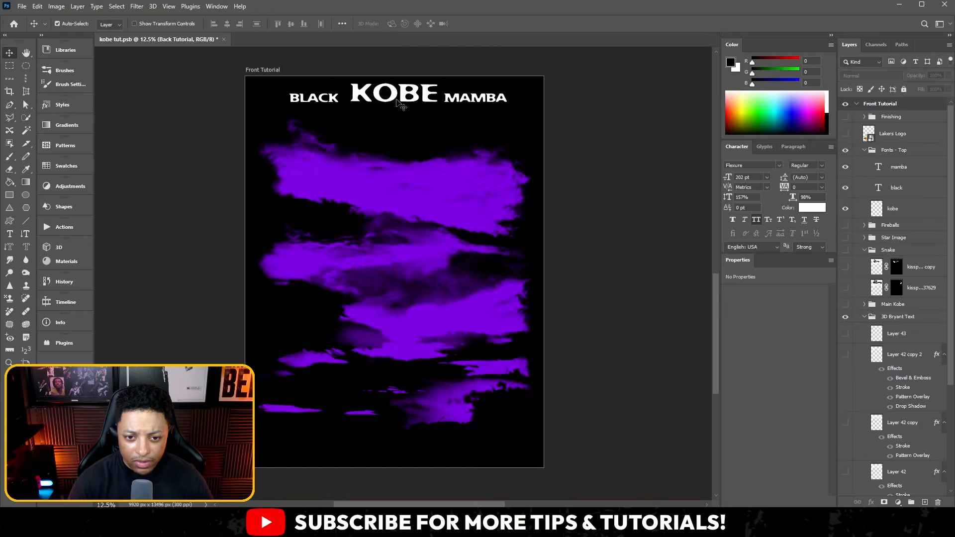
pyautogui.click(10, 234)
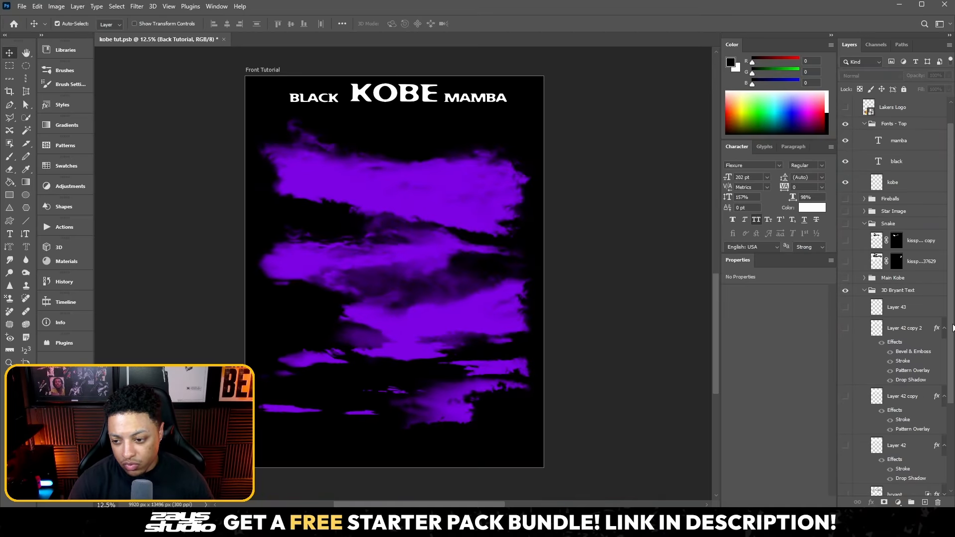
# - Preview the finished BRYANT lettering by showing the layers in the 3D Bryant Text group and hiding them again
pyautogui.moveTo(952, 329); pyautogui.dragTo(951, 406)
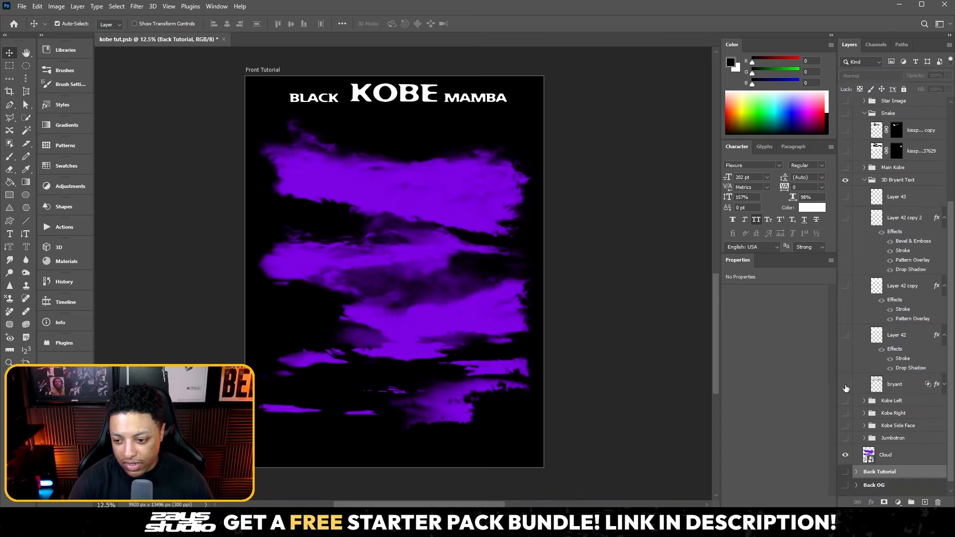
pyautogui.click(911, 385)
pyautogui.moveTo(845, 384); pyautogui.dragTo(849, 195)
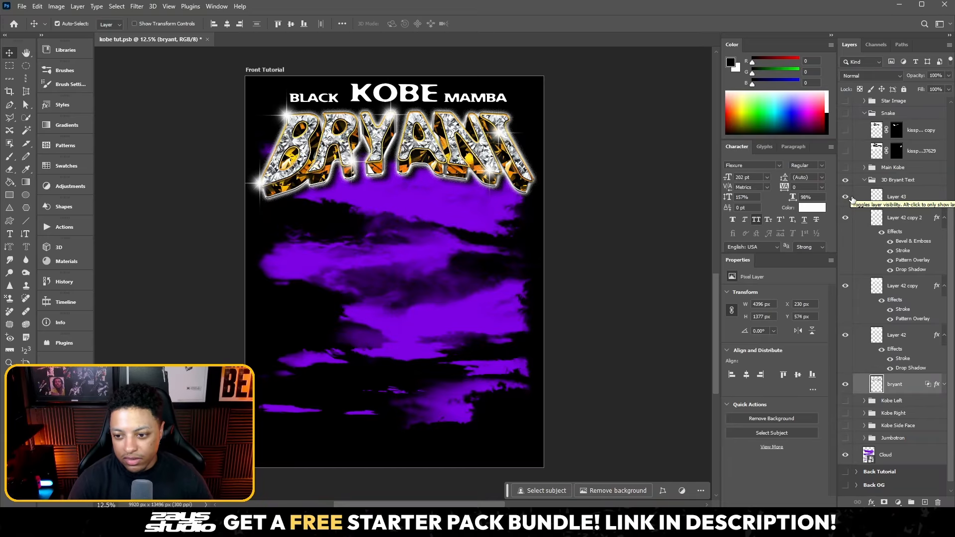
pyautogui.moveTo(852, 199); pyautogui.dragTo(840, 324)
pyautogui.click(845, 386)
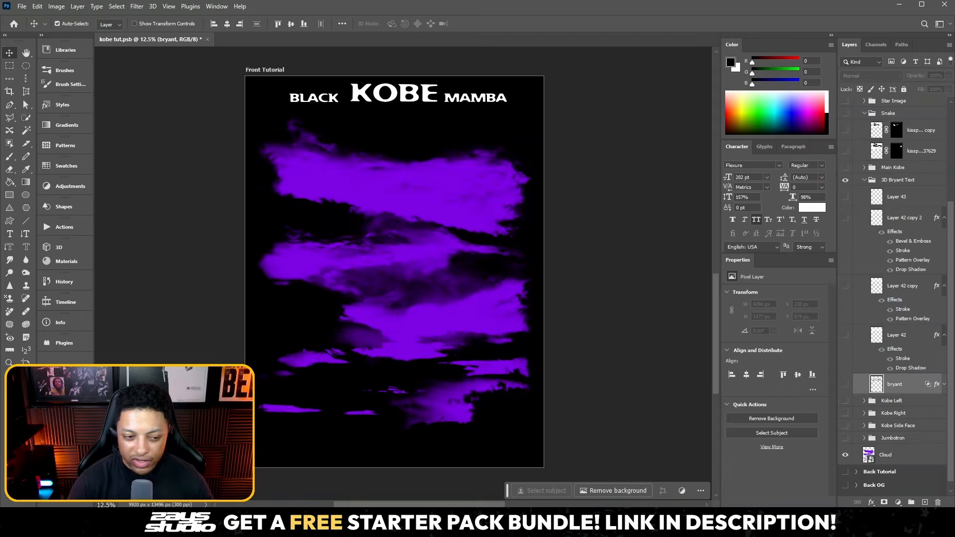
# - Add the text BRYANT in a text box across the artboard and position it beneath the BLACK KOBE MAMBA line
pyautogui.click(10, 234)
pyautogui.moveTo(259, 113); pyautogui.dragTo(531, 208)
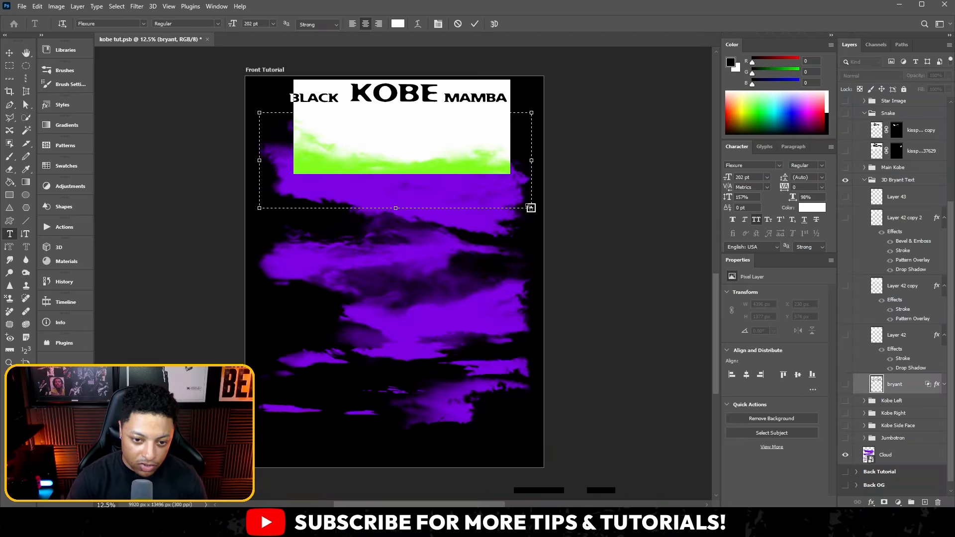
pyautogui.write('BRYANT')
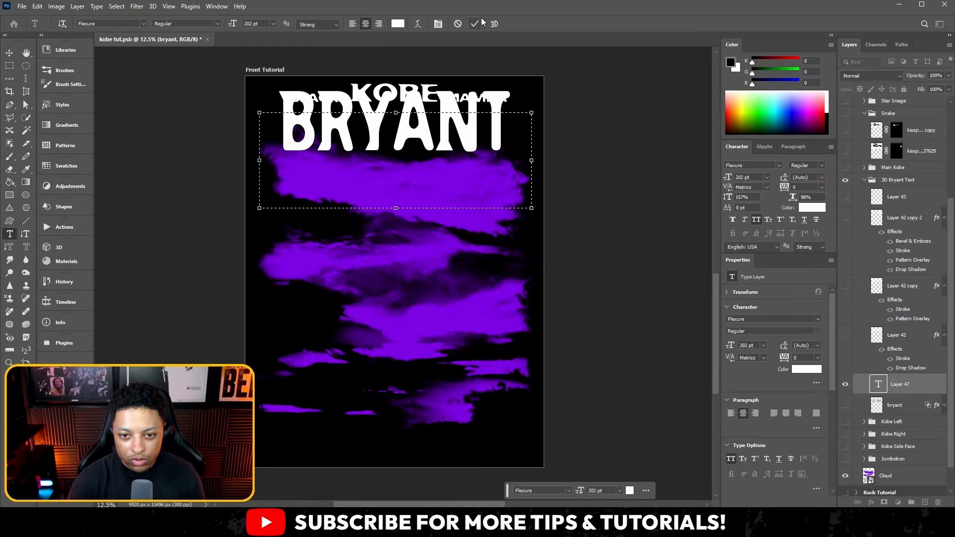
pyautogui.click(9, 52)
pyautogui.moveTo(375, 145); pyautogui.dragTo(375, 166)
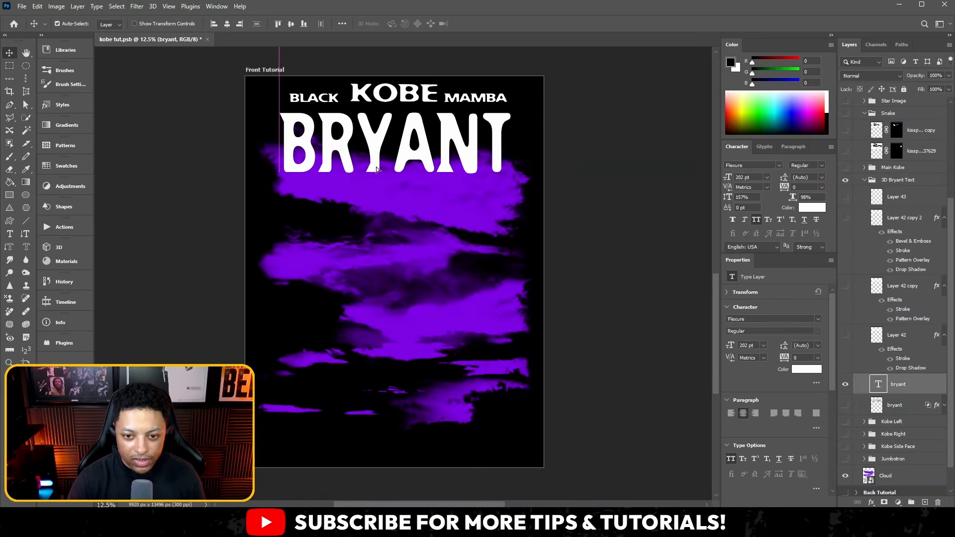
# - Warp the BRYANT text into an upward arch and reposition it just under the KOBE heading
pyautogui.doubleClick(343, 176)
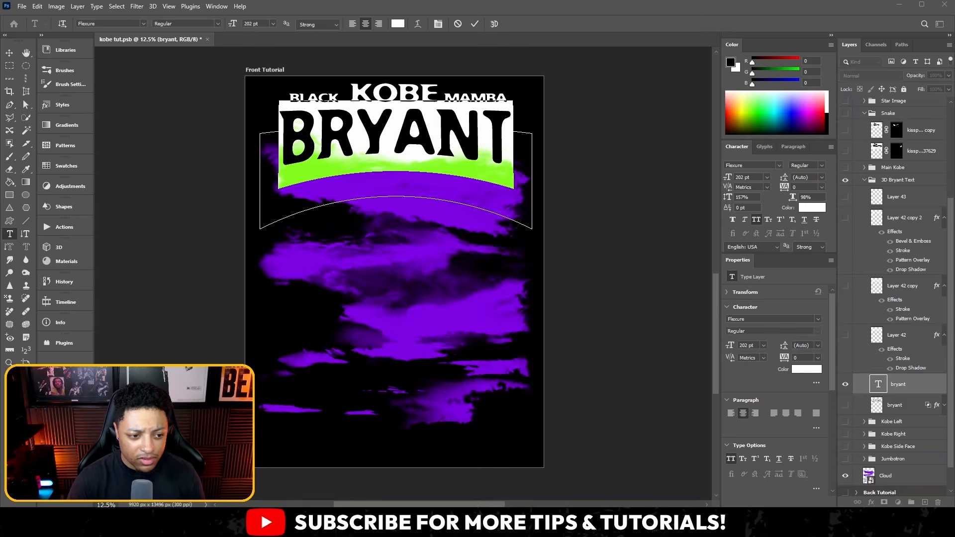
pyautogui.press('Return')
pyautogui.hotkey('ctrl', 'Return')
pyautogui.moveTo(467, 148); pyautogui.dragTo(472, 145)
pyautogui.hotkey('shift', 'Down')
pyautogui.hotkey('shift', 'Down')
pyautogui.hotkey('shift', 'Down')
pyautogui.hotkey('shift', 'Down')
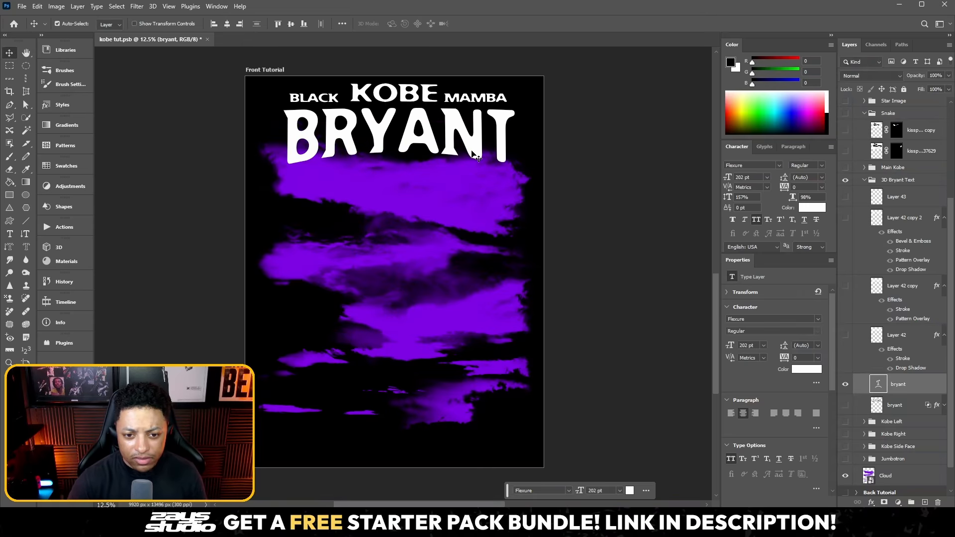
# - Convert the arched bryant text layer to a smart object
pyautogui.click(42, 5)
pyautogui.rightClick(903, 382)
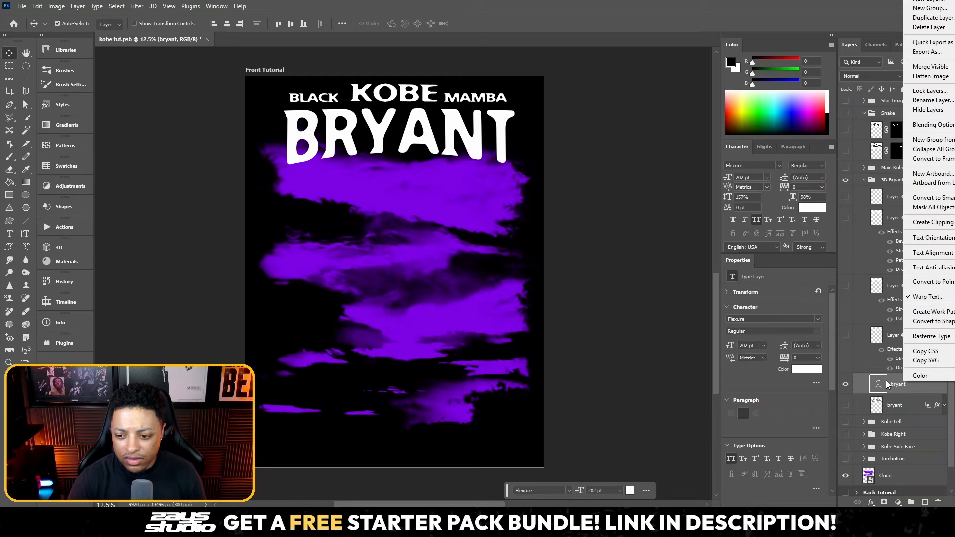
pyautogui.rightClick(878, 384)
pyautogui.rightClick(895, 385)
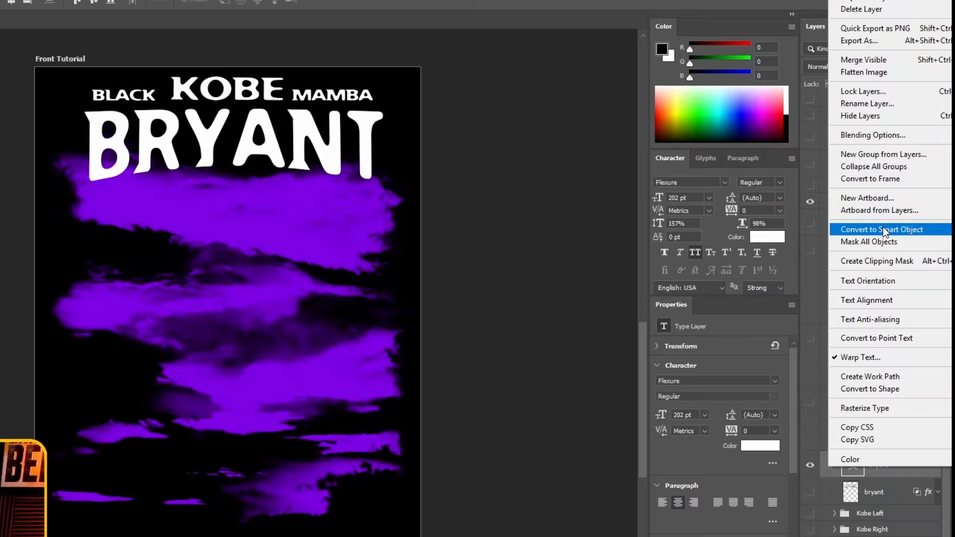
pyautogui.click(881, 248)
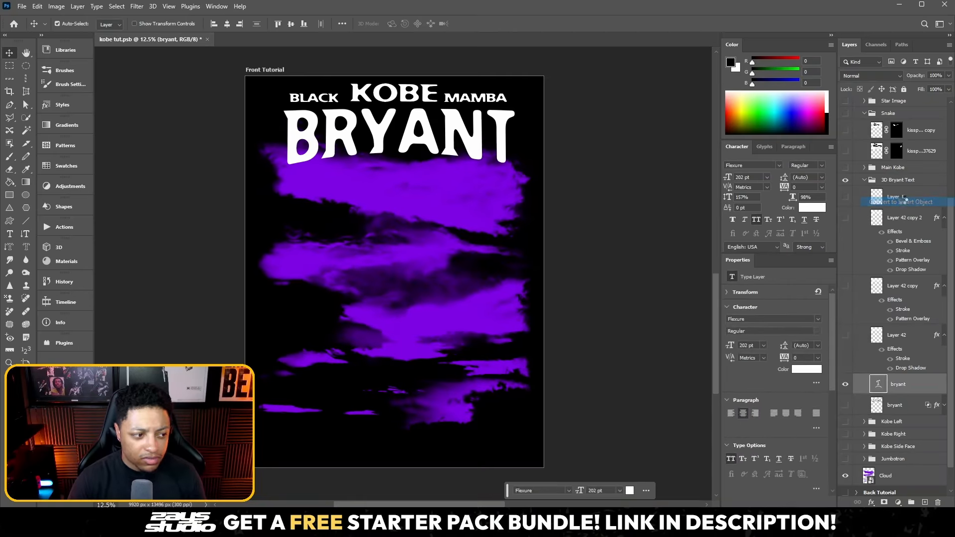
# - Apply a Perspective transform to the BRYANT lettering, flaring its base outward to about 123% width
pyautogui.click(37, 6)
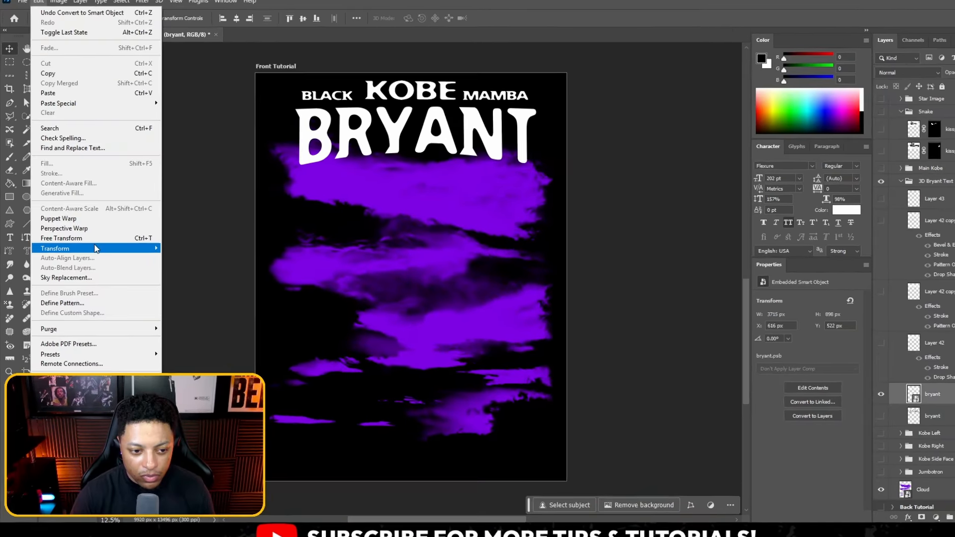
pyautogui.moveTo(55, 242)
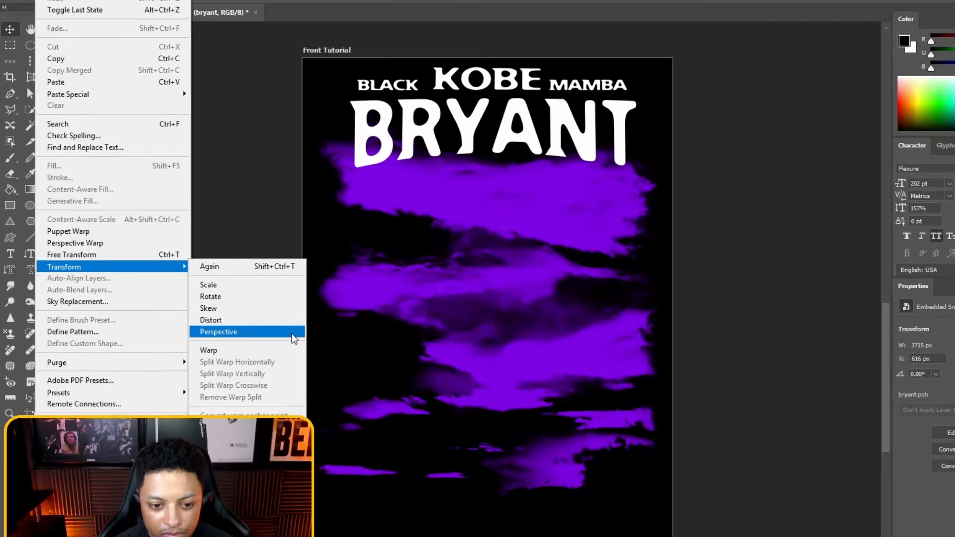
pyautogui.click(428, 420)
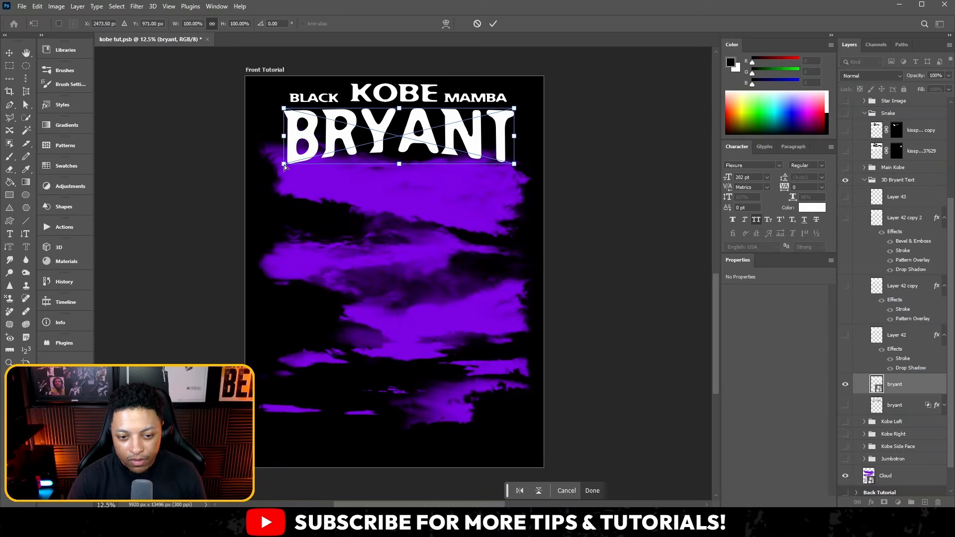
pyautogui.moveTo(284, 165); pyautogui.dragTo(256, 186)
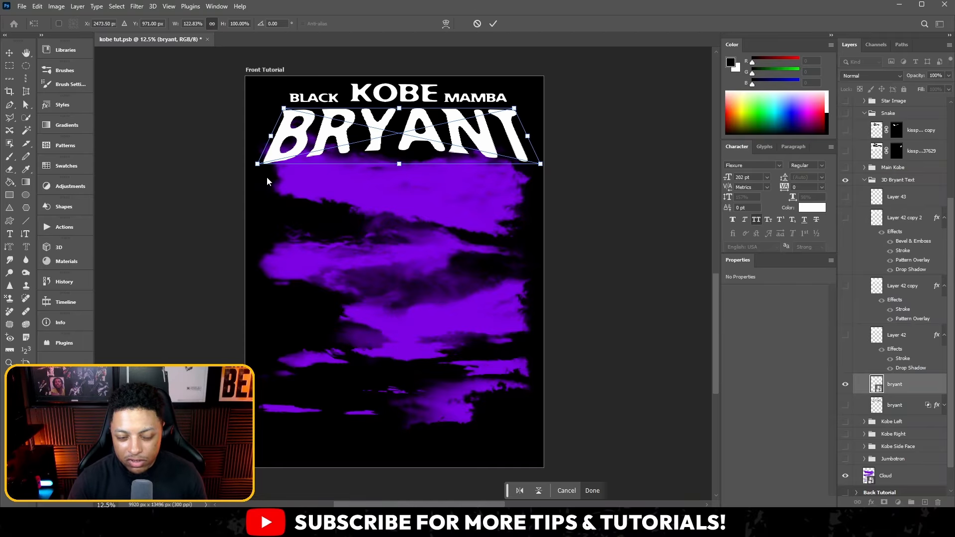
pyautogui.click(492, 24)
# - Stretch the BRYANT lettering downward to about 1114 px high with Free Transform and keep a hidden duplicate of its layer
pyautogui.hotkey('ctrl', 't')
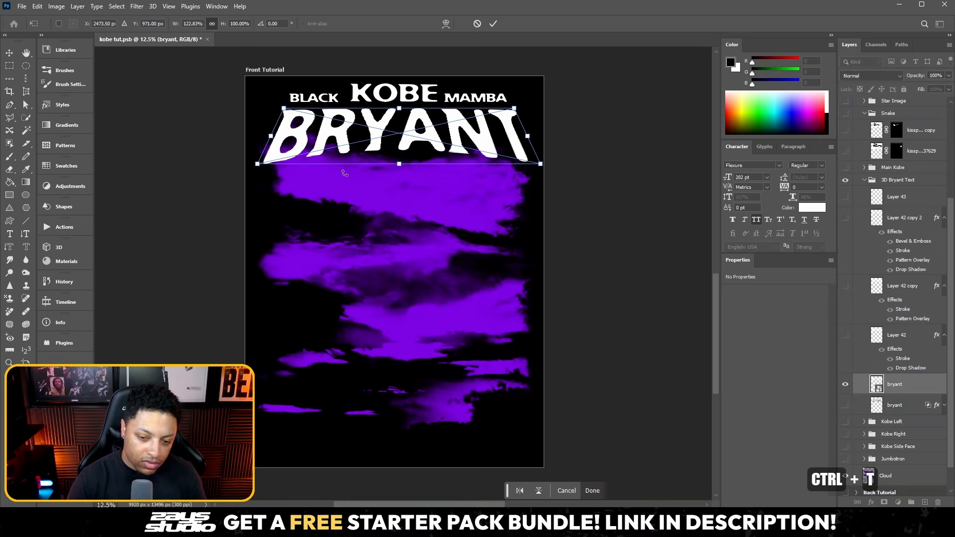
pyautogui.moveTo(399, 164); pyautogui.dragTo(396, 180)
pyautogui.press('Return')
pyautogui.moveTo(918, 387); pyautogui.dragTo(924, 503)
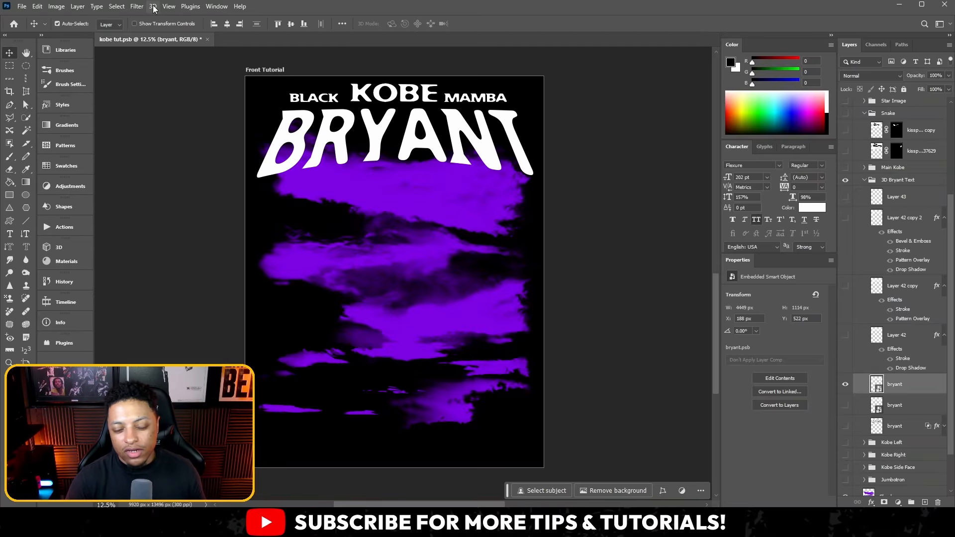
pyautogui.click(168, 6)
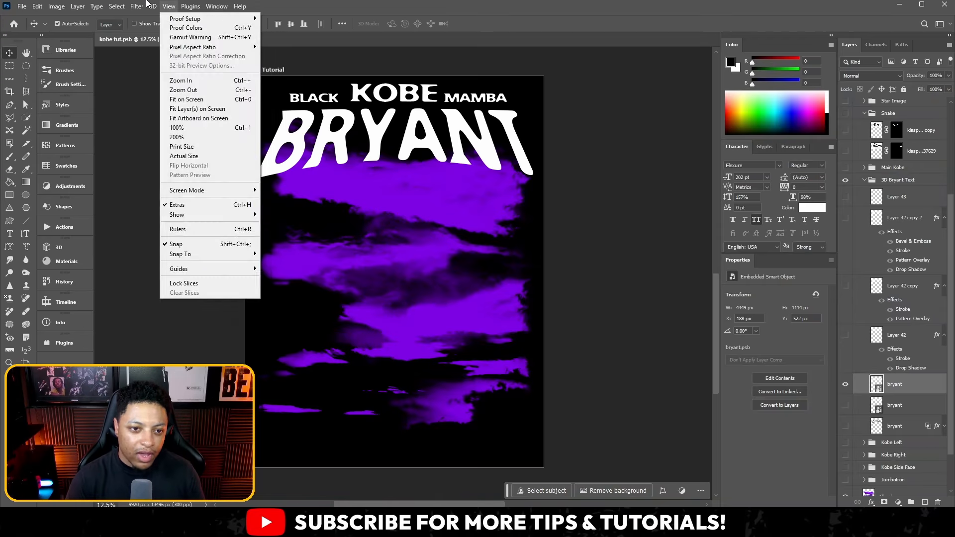
pyautogui.moveTo(152, 7)
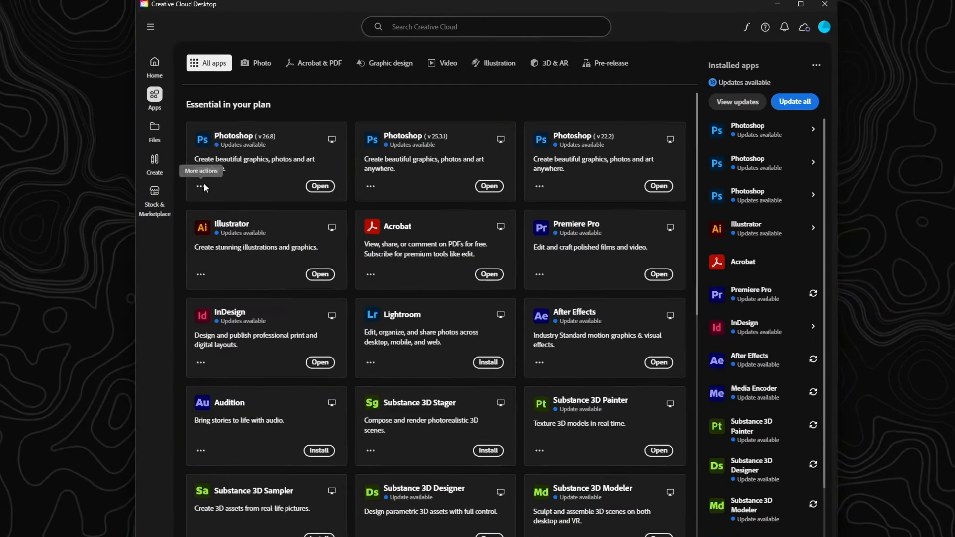
# - Browse the older Photoshop versions available to install in Creative Cloud Desktop
pyautogui.click(192, 181)
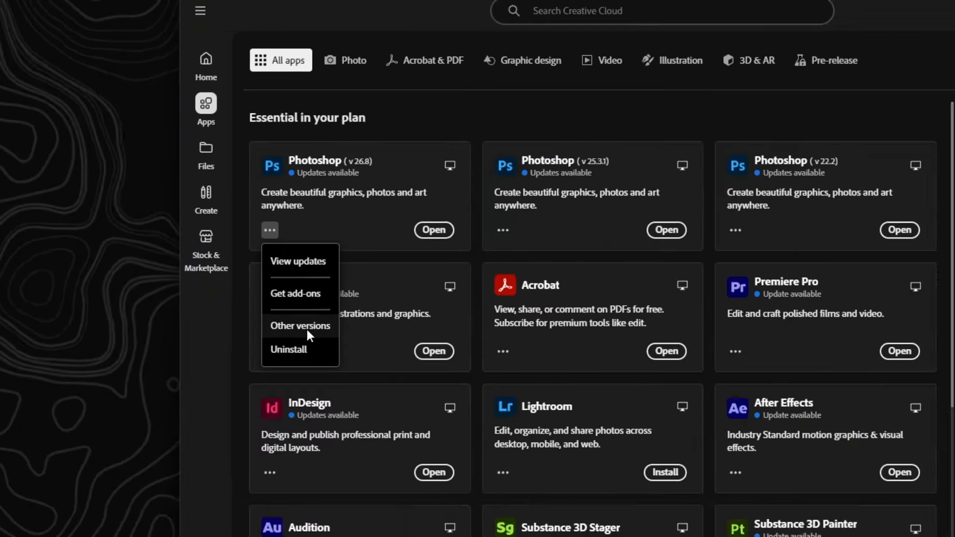
pyautogui.click(408, 419)
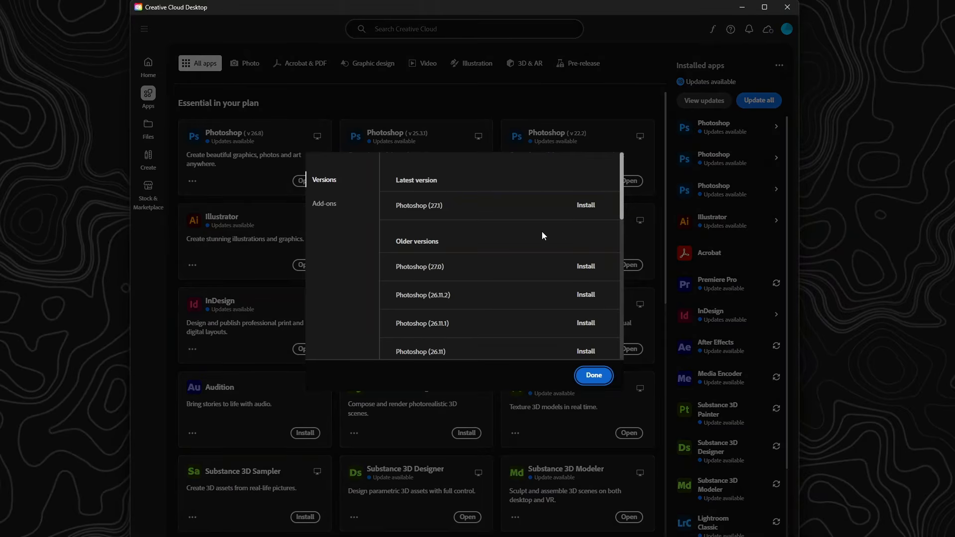
pyautogui.scroll(-10, 542, 235)
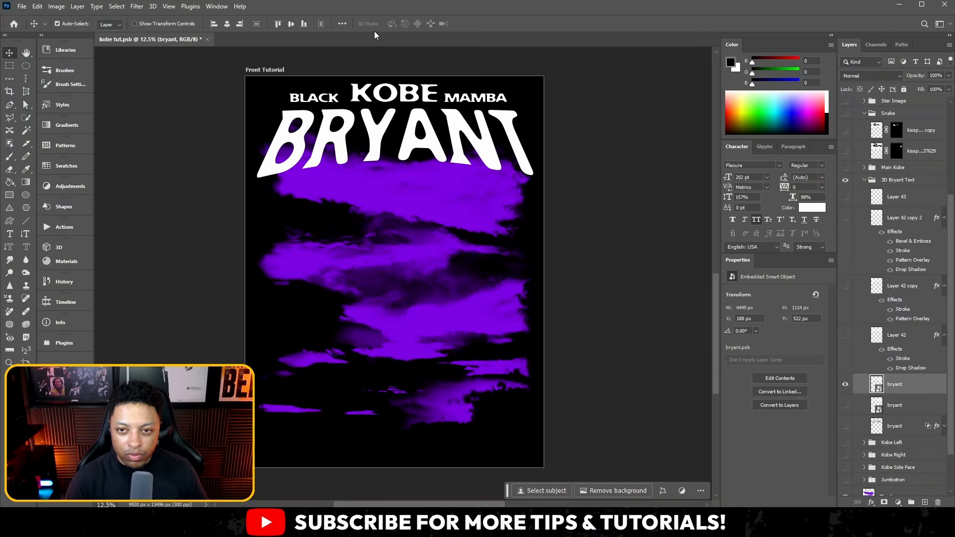
pyautogui.click(217, 6)
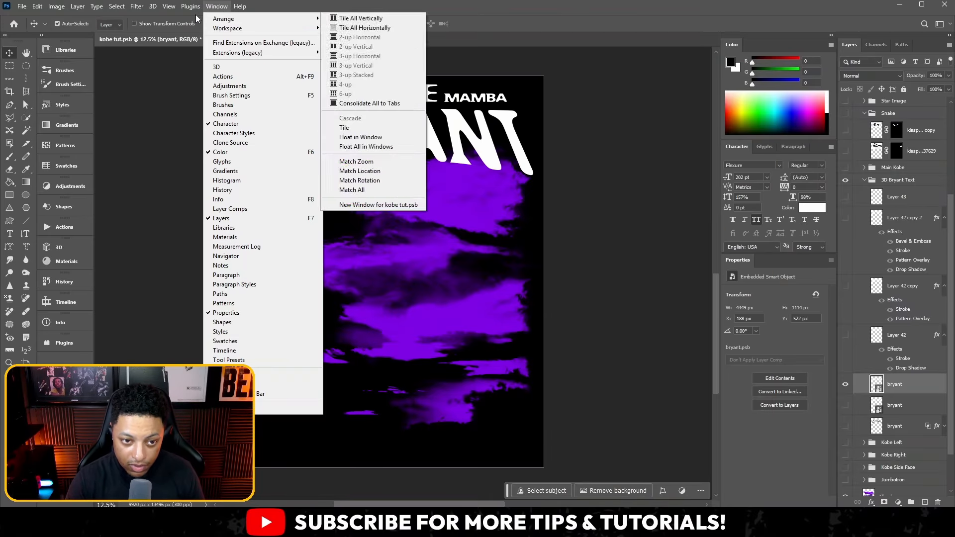
# - Create a 3D extrusion from the bryant layer in the 3D workspace and turn off Catch Shadows and Cast Shadows for its mesh
pyautogui.moveTo(152, 7)
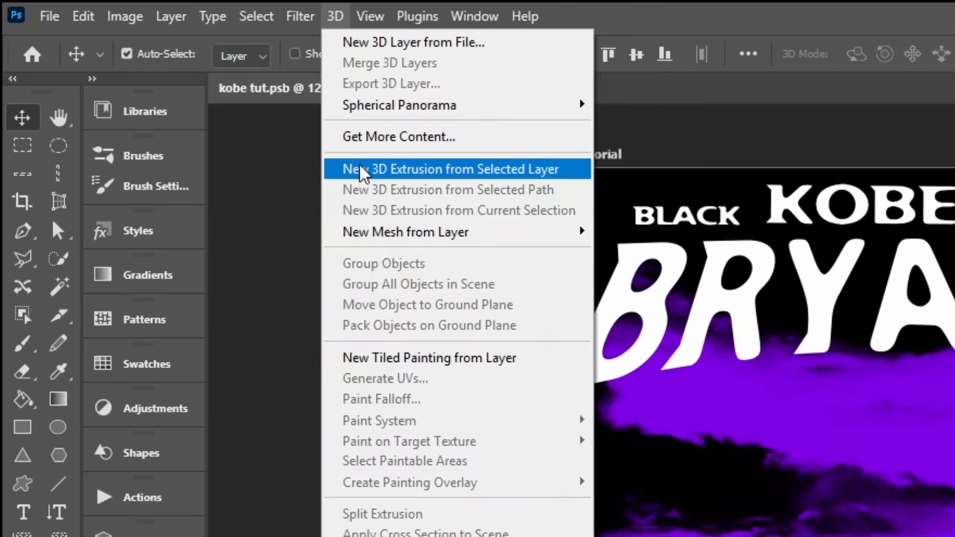
pyautogui.click(362, 174)
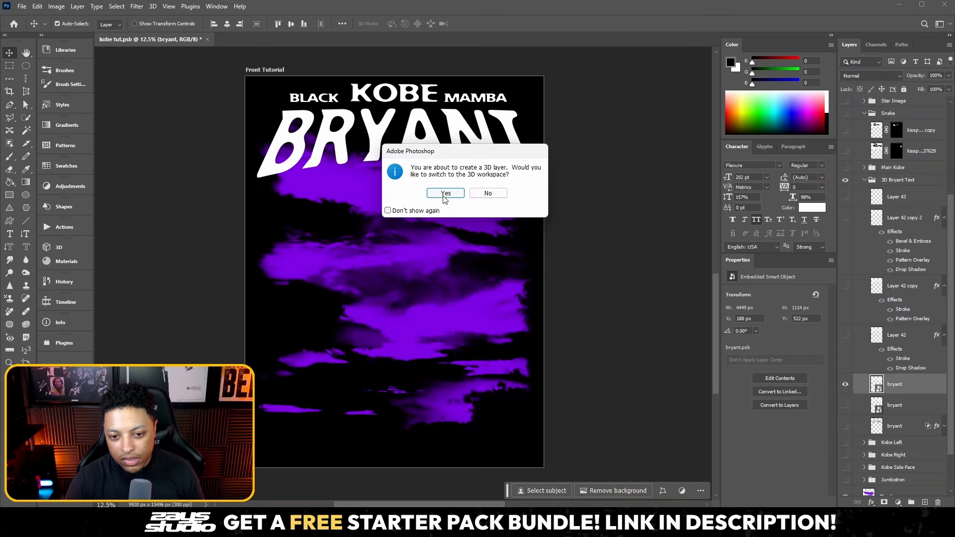
pyautogui.click(442, 195)
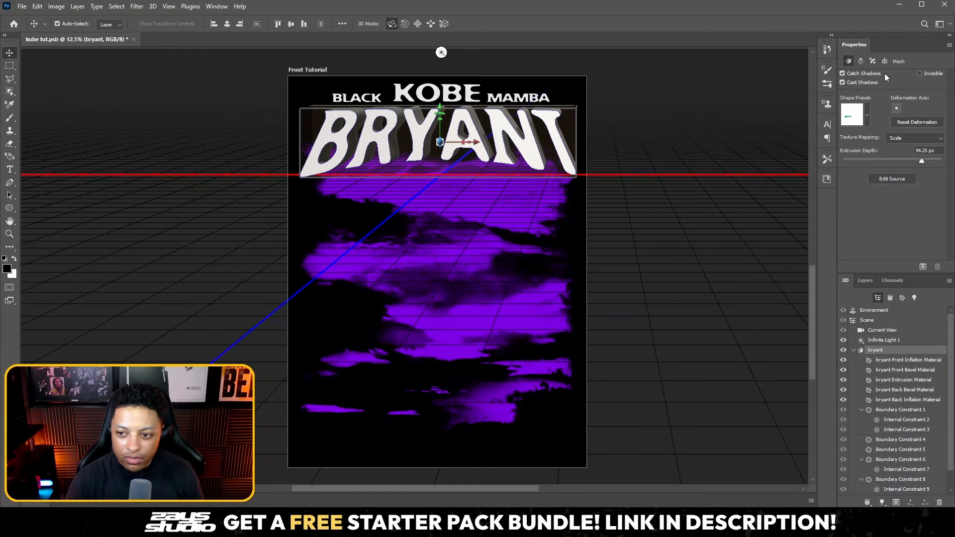
pyautogui.click(859, 74)
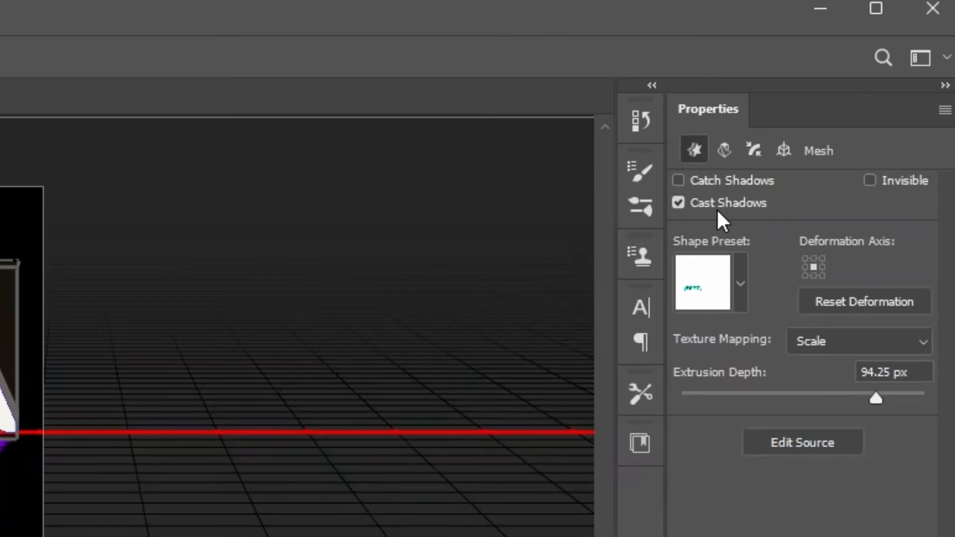
pyautogui.click(718, 204)
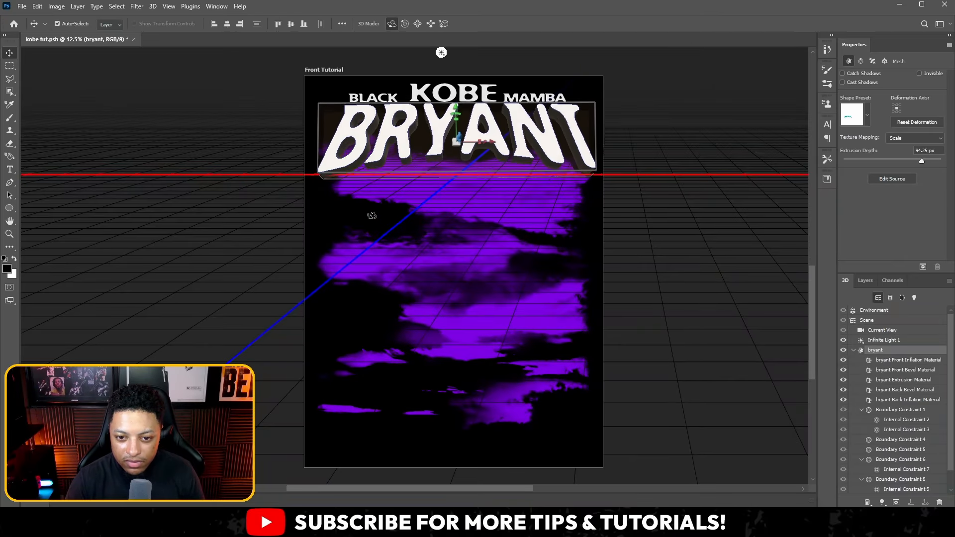
# - Tilt the 3D BRYANT lettering to show the underside of its letters and set the extrusion depth to 79.29 px
pyautogui.moveTo(372, 215); pyautogui.dragTo(367, 181)
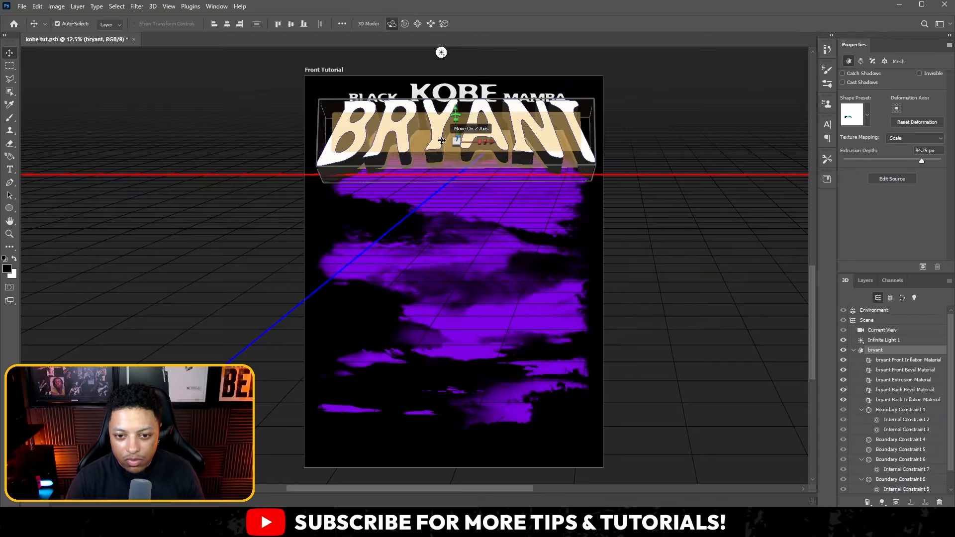
pyautogui.click(861, 61)
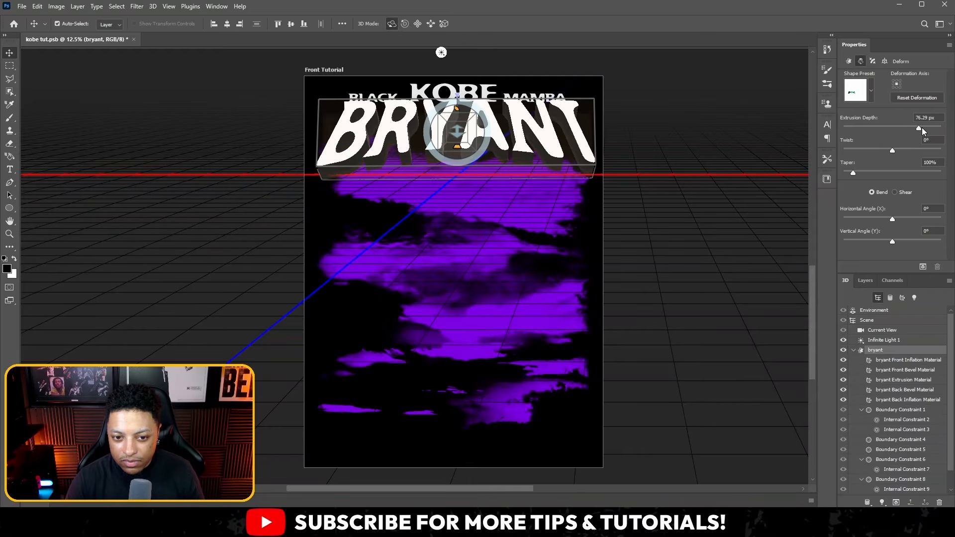
pyautogui.moveTo(921, 127)
pyautogui.mouseDown()
pyautogui.moveTo(941, 128)
pyautogui.moveTo(919, 133)
pyautogui.mouseUp()
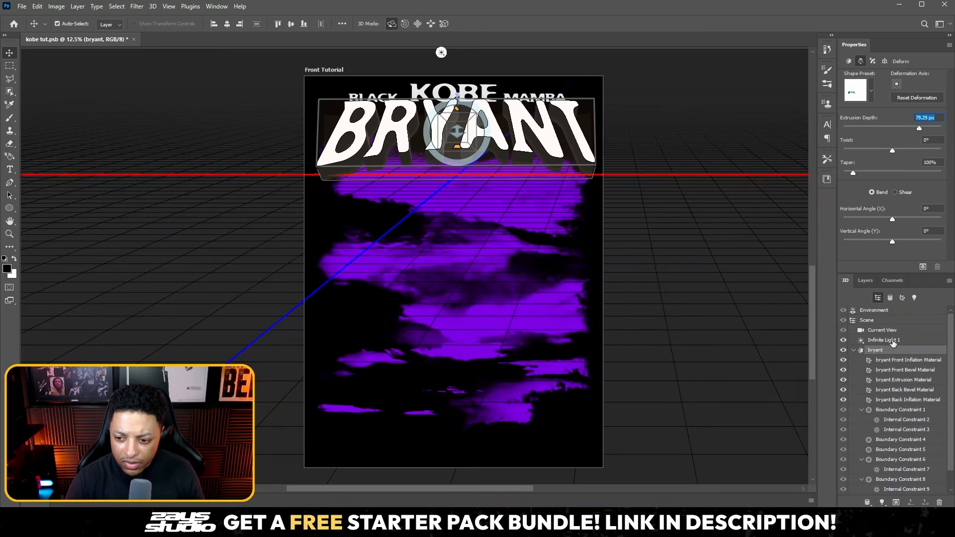
# - Change the scene lighting of the 3D BRYANT lettering from Infinite Light 1 to the CAD Optimized preset
pyautogui.click(882, 341)
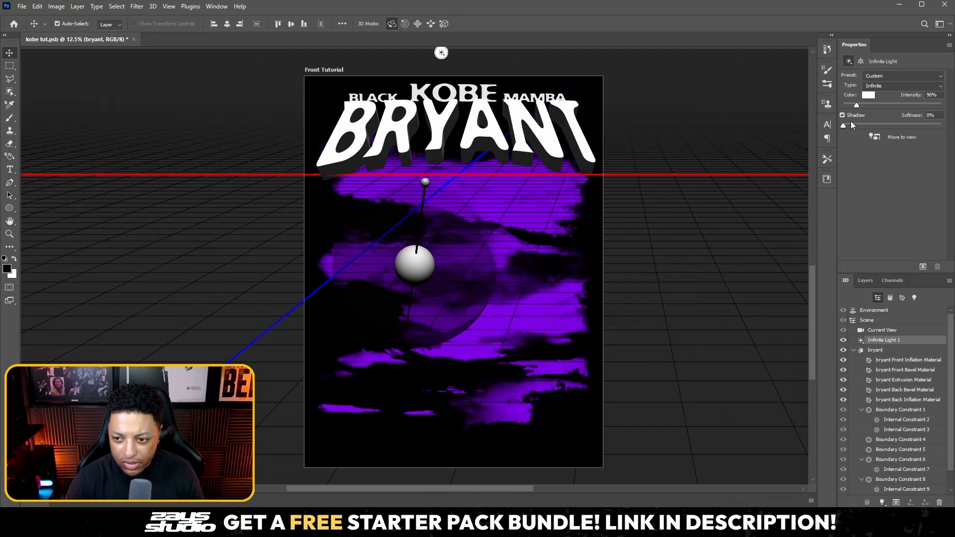
pyautogui.click(893, 76)
pyautogui.click(891, 104)
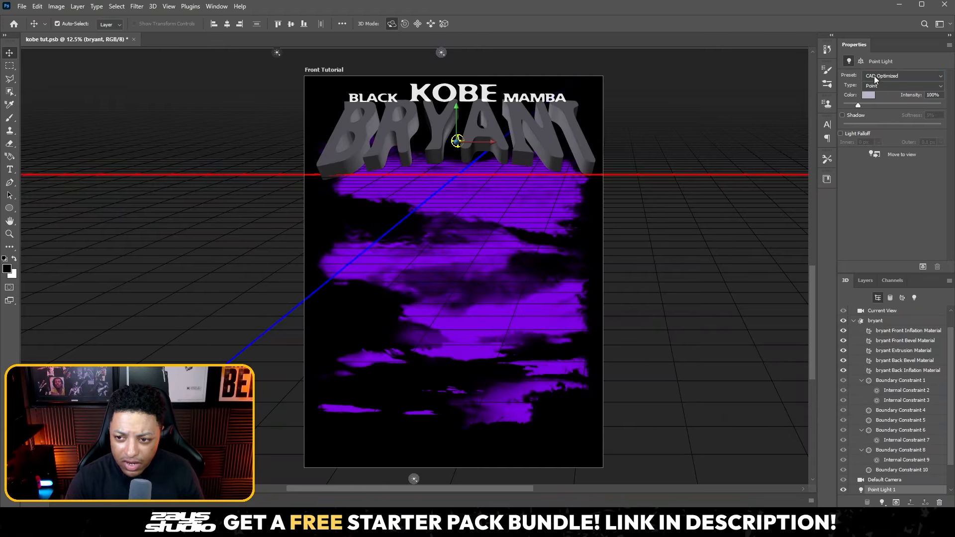
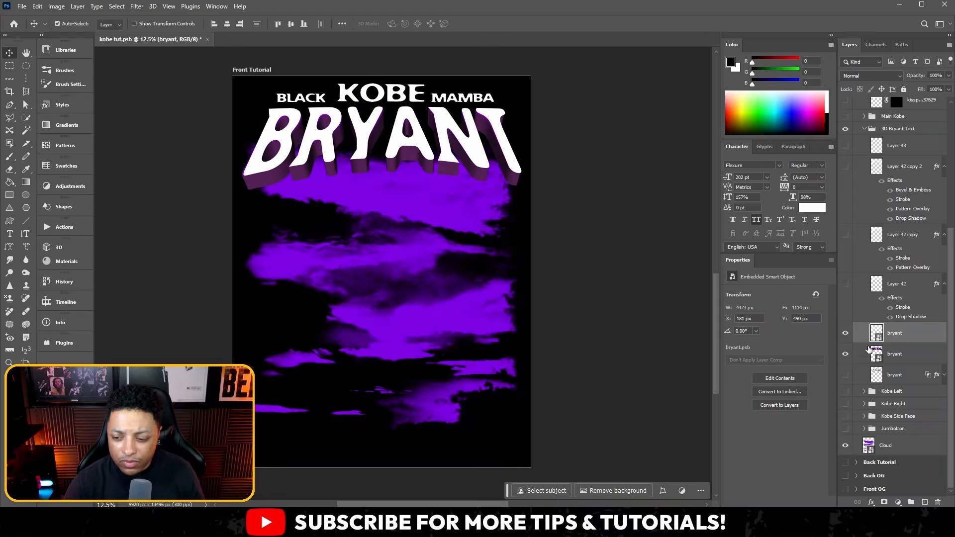
# - Apply Style 737 from the Kobe Text Styles to the extruded bryant layer beneath the flat white lettering
pyautogui.click(893, 352)
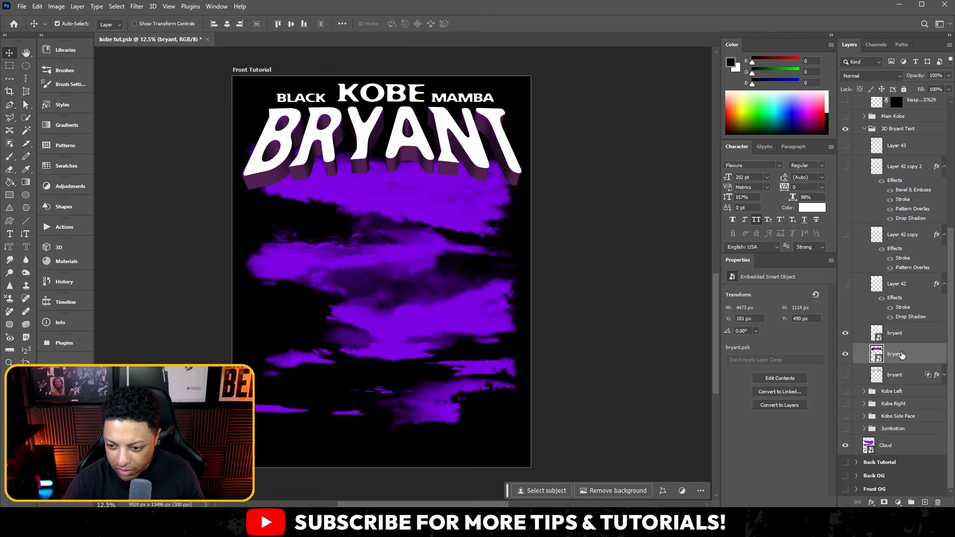
pyautogui.click(62, 105)
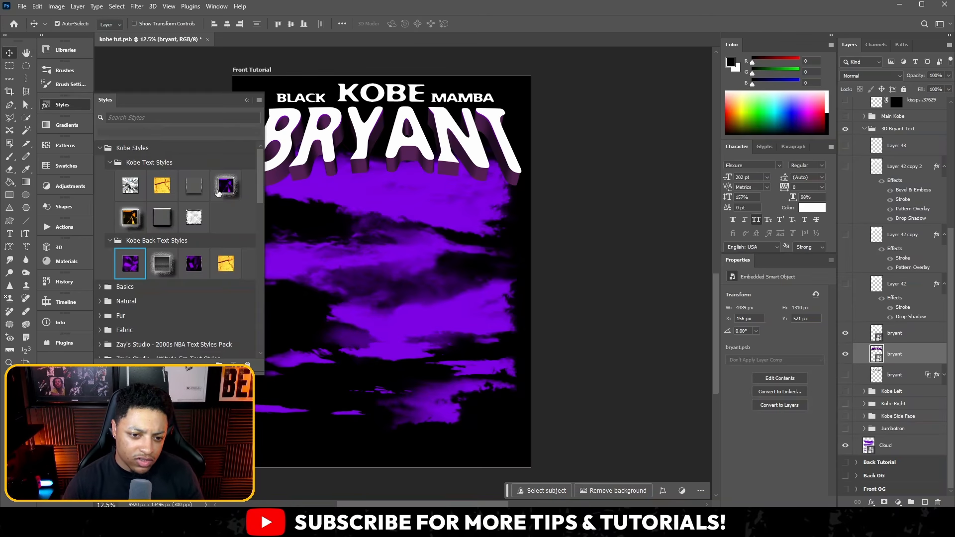
pyautogui.click(158, 164)
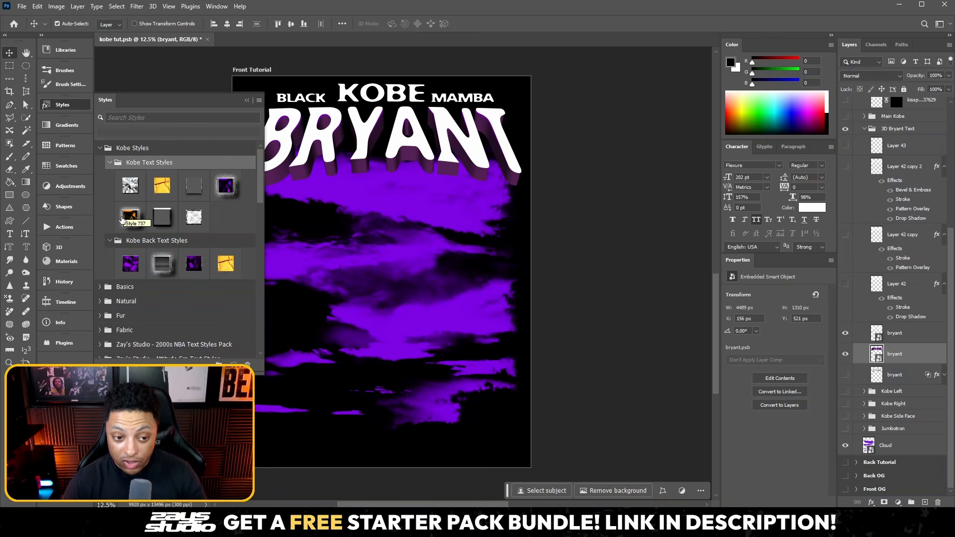
pyautogui.click(122, 219)
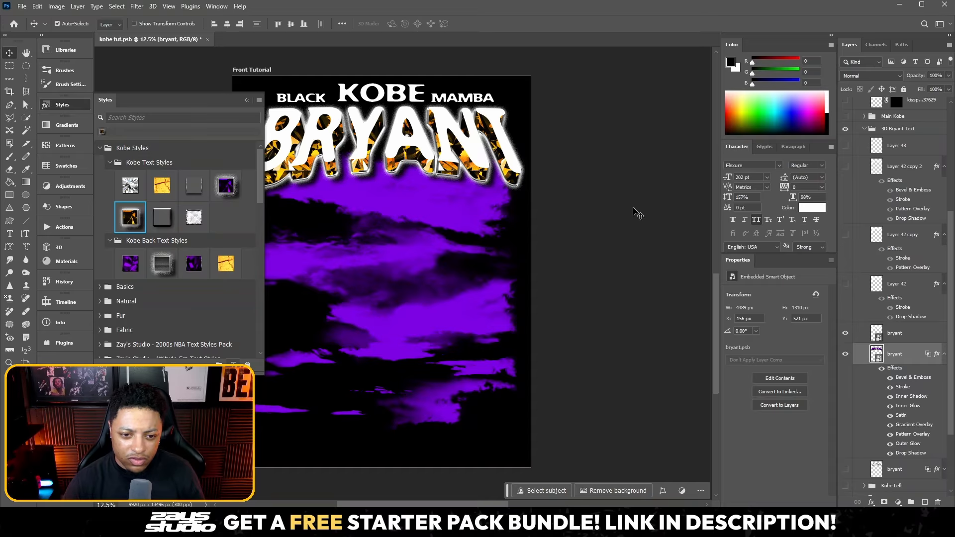
# - Reposition the black-and-gold Pattern Overlay on the extruded bryant layer, keeping its scale and opacity at 100%
pyautogui.doubleClick(936, 355)
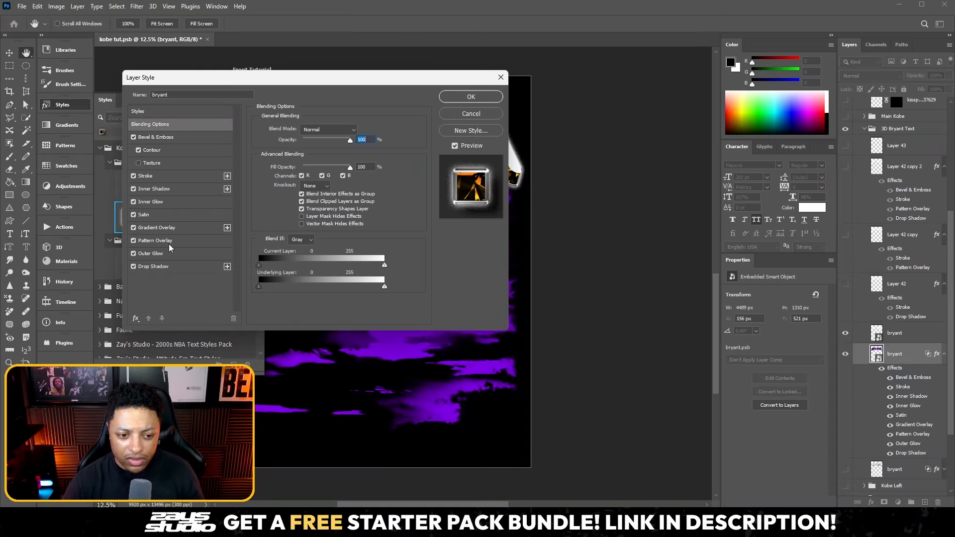
pyautogui.click(169, 241)
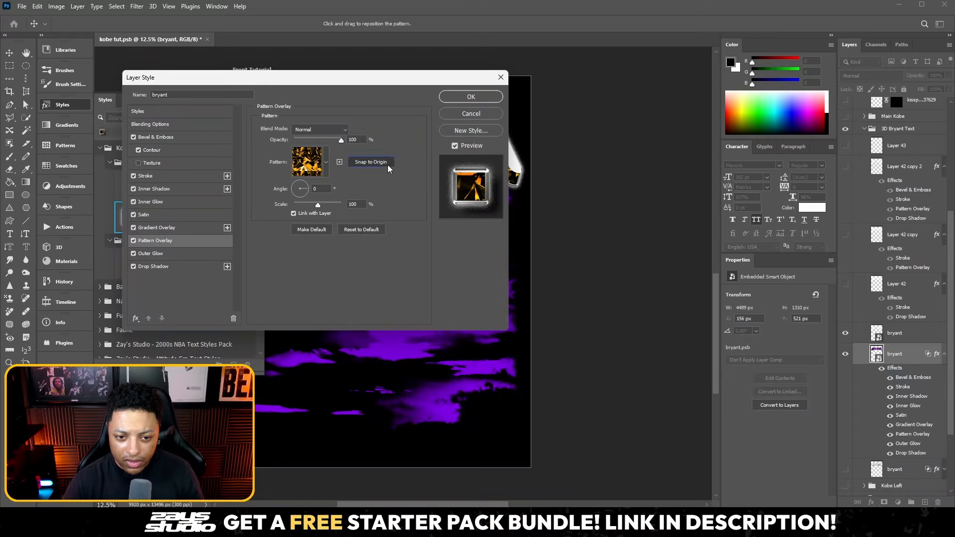
pyautogui.click(471, 96)
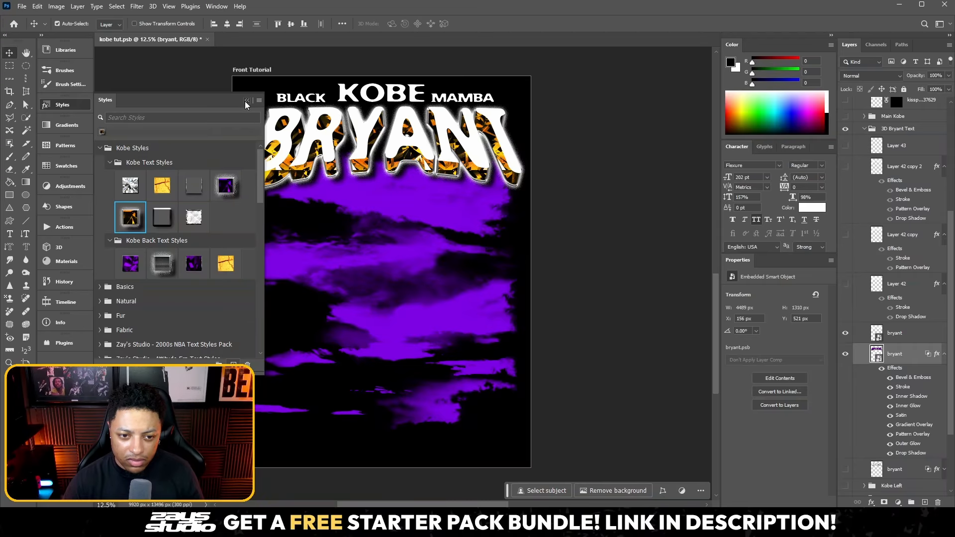
pyautogui.click(246, 101)
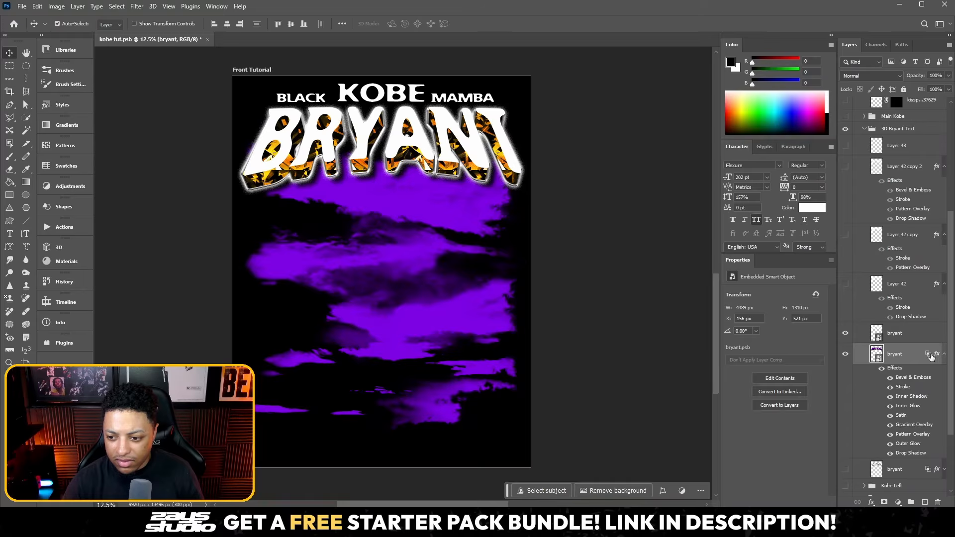
# - Duplicate the flat white bryant layer twice, stacking the copies above the extruded layer
pyautogui.click(873, 330)
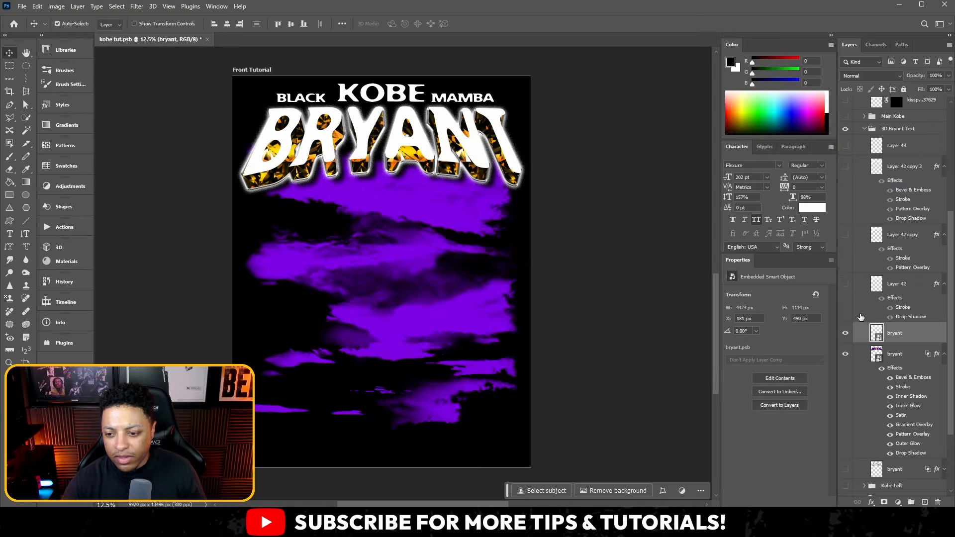
pyautogui.moveTo(901, 335); pyautogui.dragTo(924, 502)
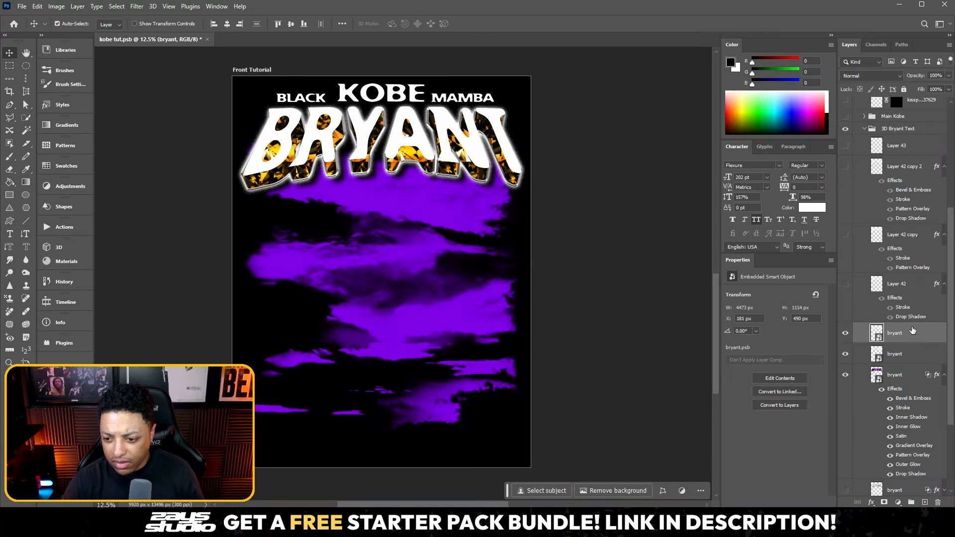
pyautogui.moveTo(913, 331); pyautogui.dragTo(920, 495)
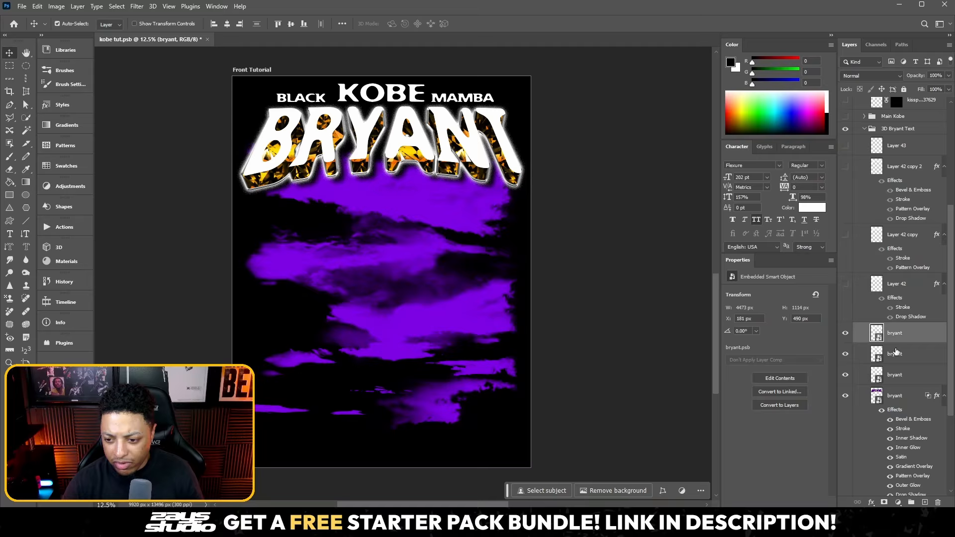
# - Apply the Kobe text style with stroke and drop shadow to the lowest flat bryant copy and the cracked gold style to the middle one
pyautogui.click(910, 383)
pyautogui.click(62, 105)
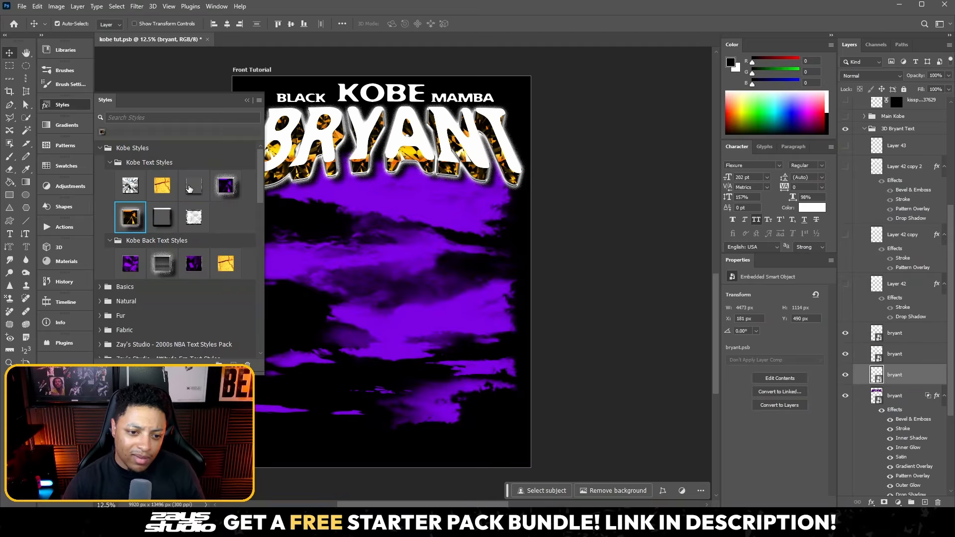
pyautogui.click(194, 186)
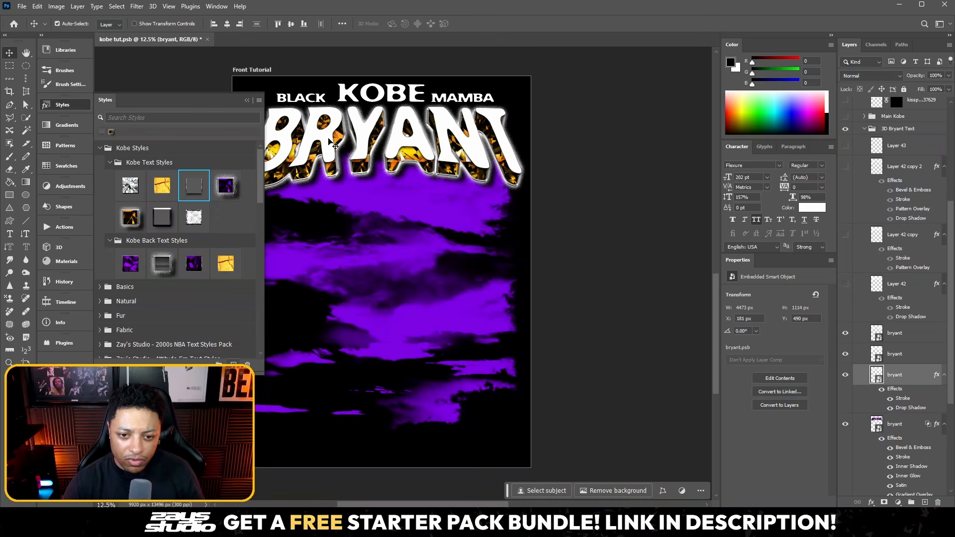
pyautogui.click(910, 353)
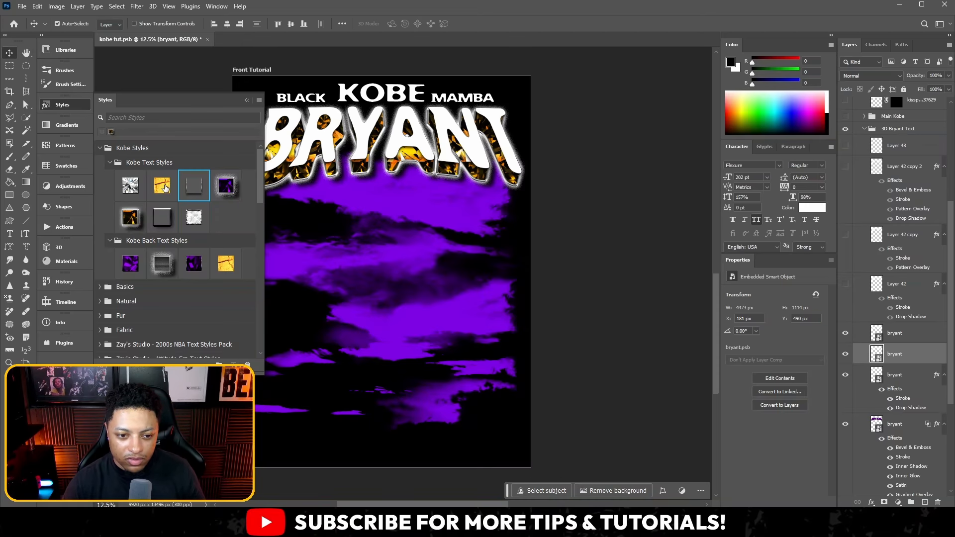
pyautogui.click(162, 186)
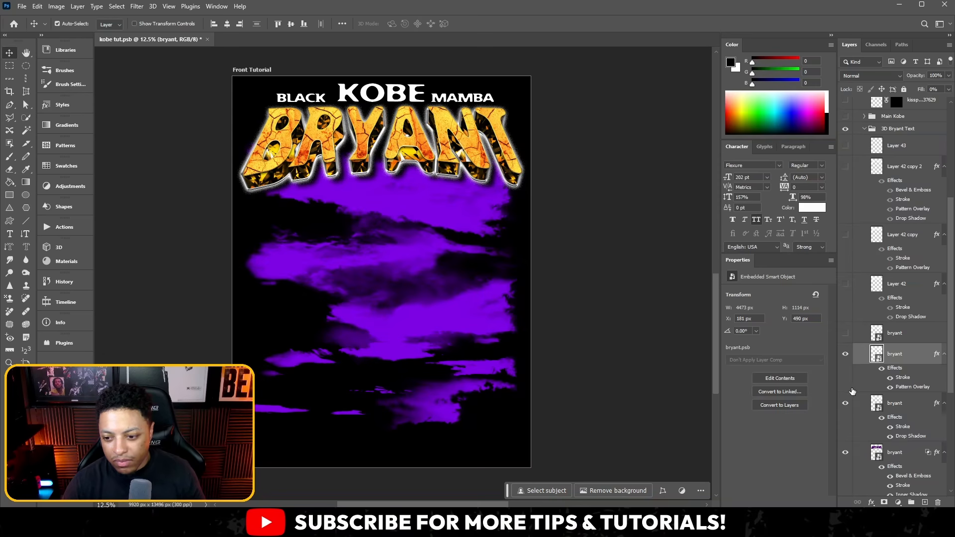
# - Load the outline of the cracked gold bryant layer as a selection and contract it by 5 pixels
pyautogui.keyDown('ctrl'); pyautogui.click(878, 352); pyautogui.keyUp('ctrl')
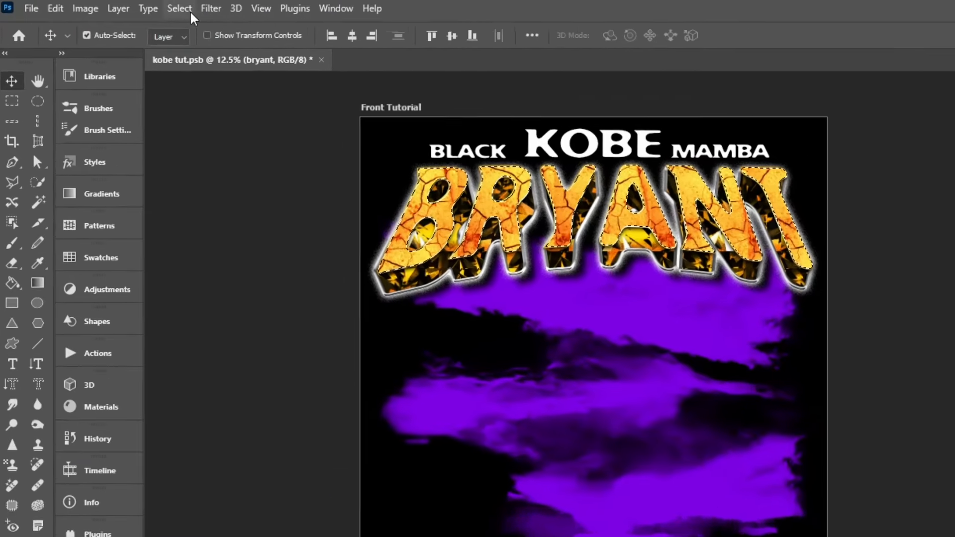
pyautogui.click(116, 6)
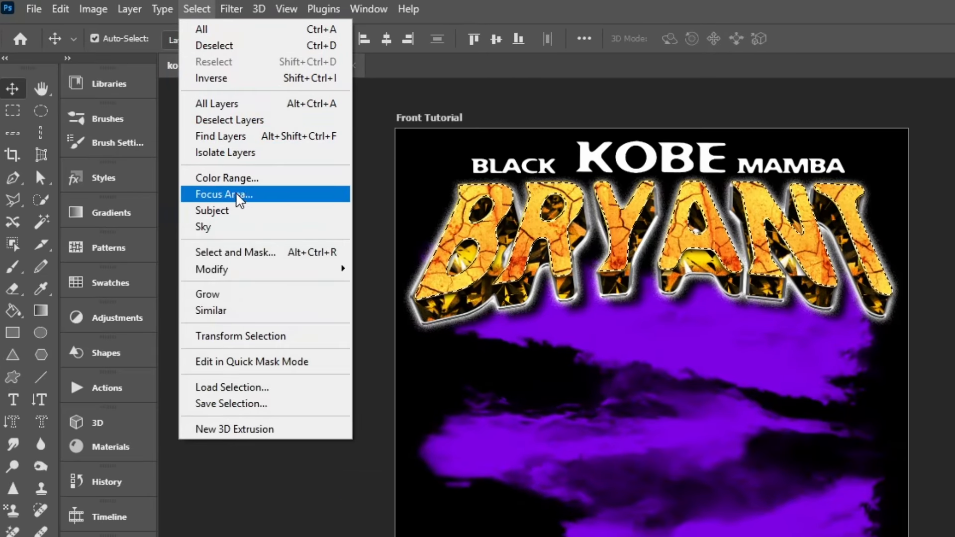
pyautogui.moveTo(248, 277)
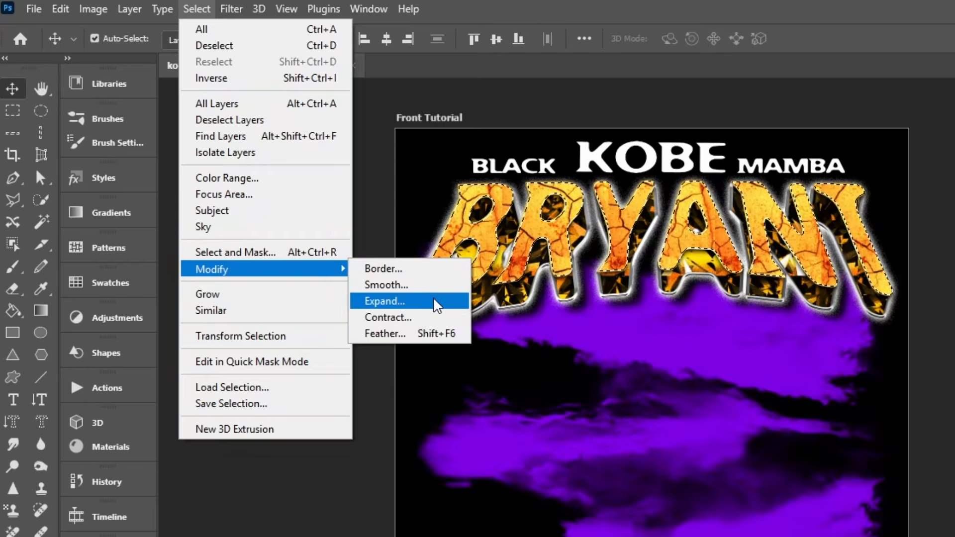
pyautogui.click(391, 318)
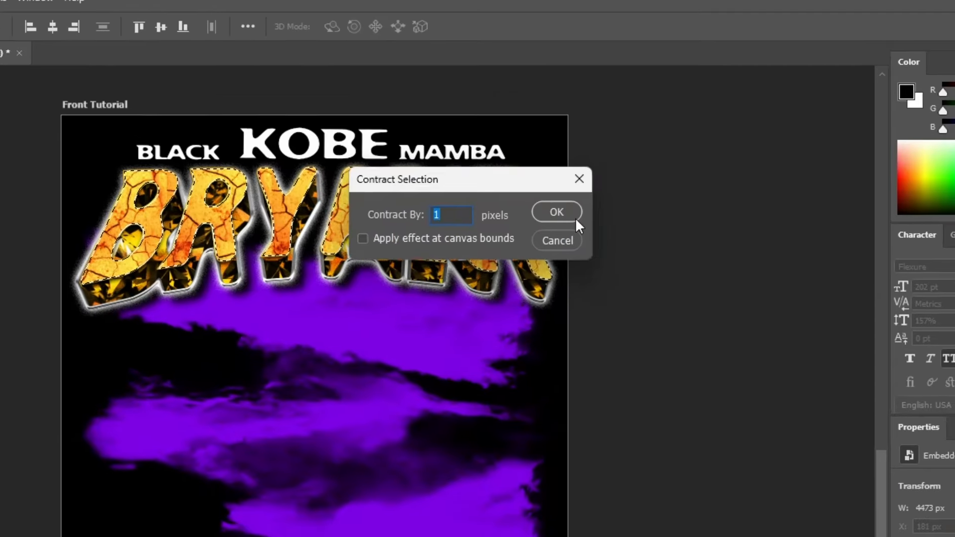
pyautogui.write('5')
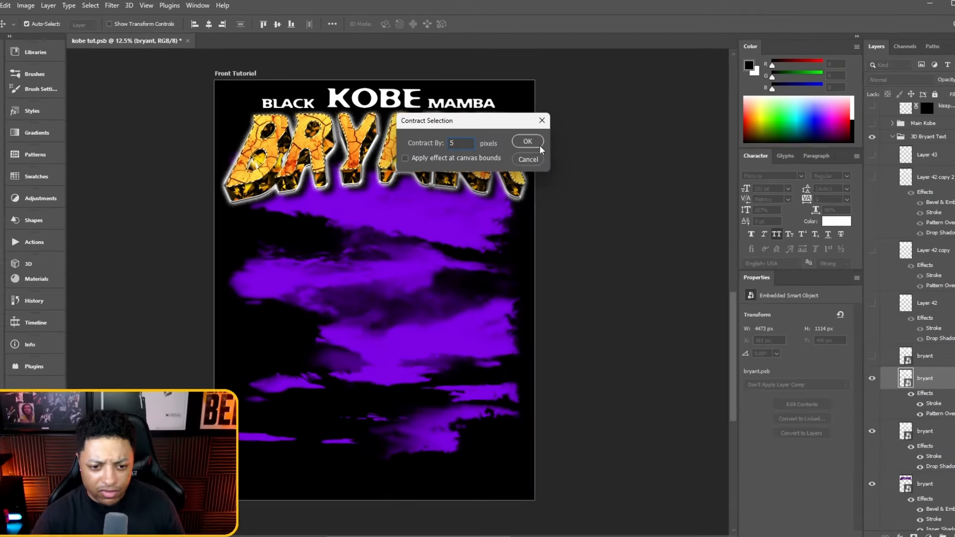
pyautogui.click(559, 216)
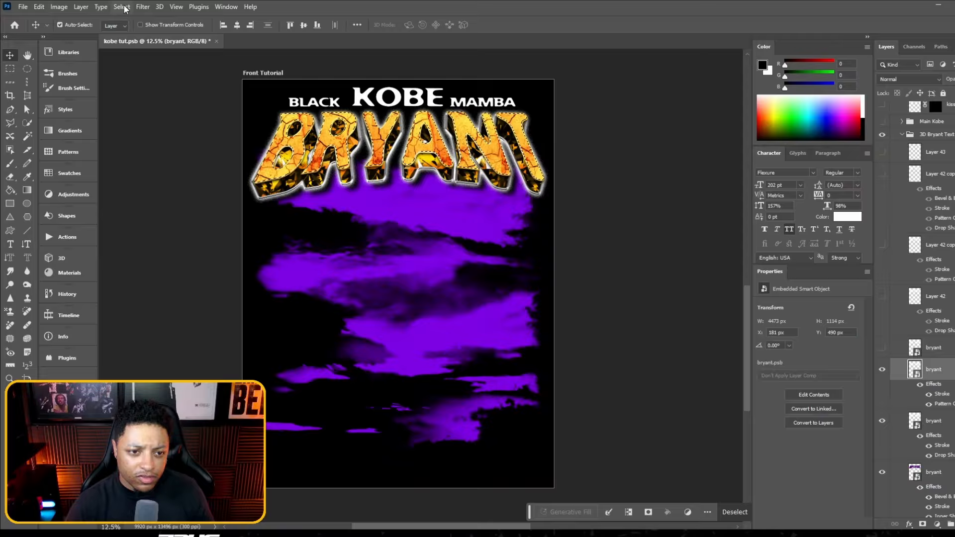
# - Clear the style from the middle bryant layer, rasterize it, and remove everything outside the contracted selection
pyautogui.click(122, 6)
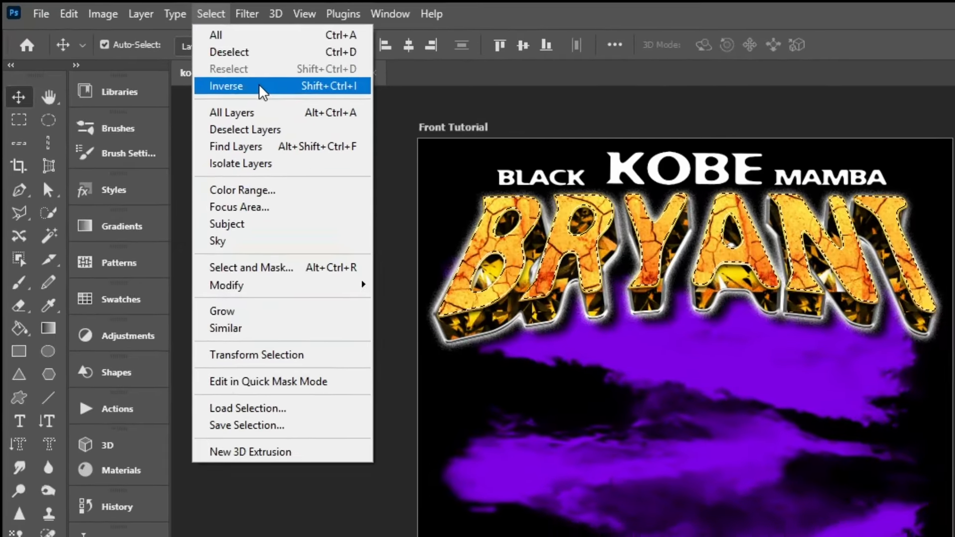
pyautogui.click(151, 50)
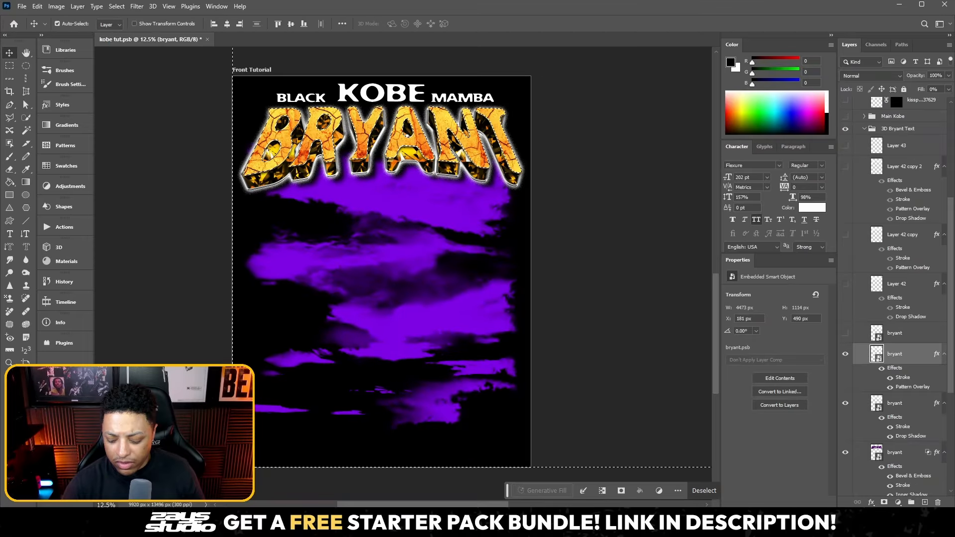
pyautogui.rightClick(924, 365)
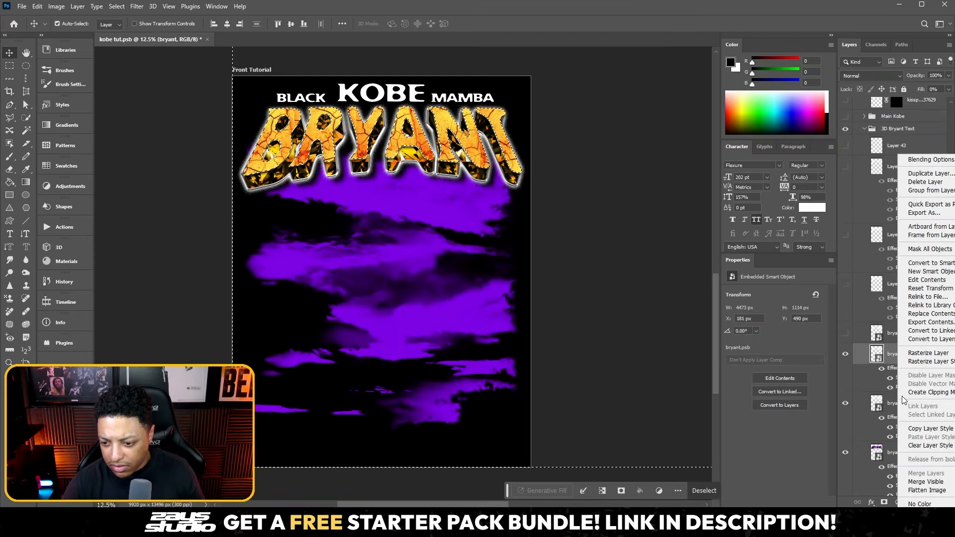
pyautogui.click(880, 370)
pyautogui.rightClick(926, 359)
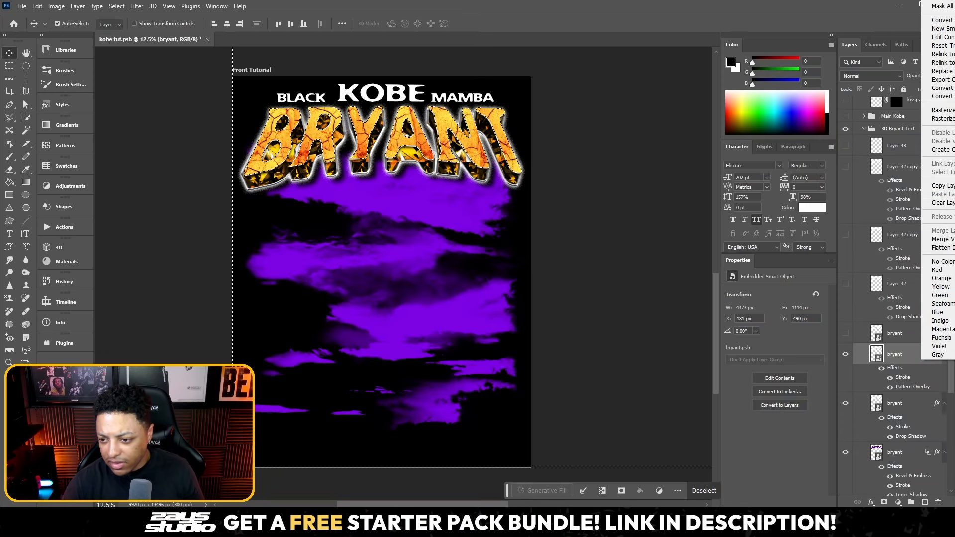
pyautogui.click(940, 203)
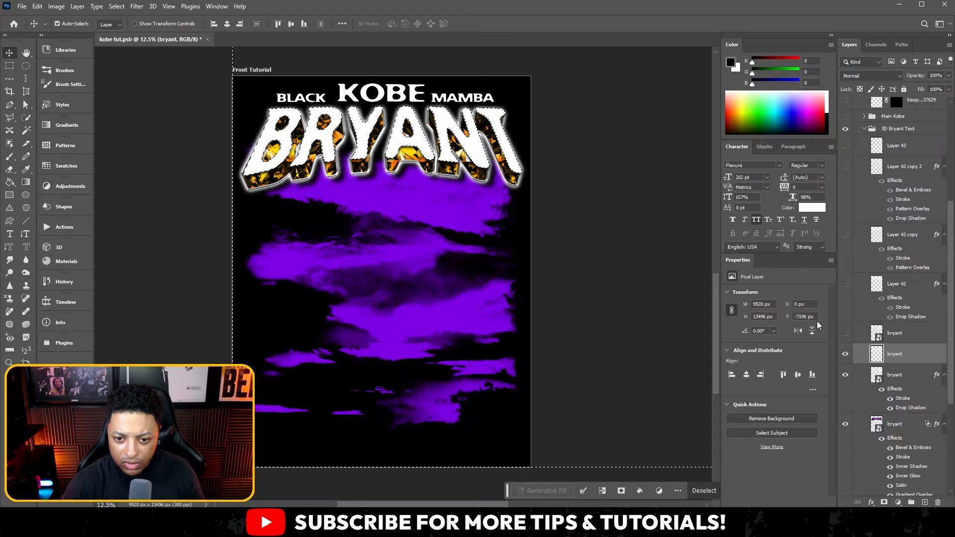
# - Deselect and reapply the cracked gold style from Kobe Text Styles to the trimmed middle bryant layer
pyautogui.hotkey('ctrl', 'd')
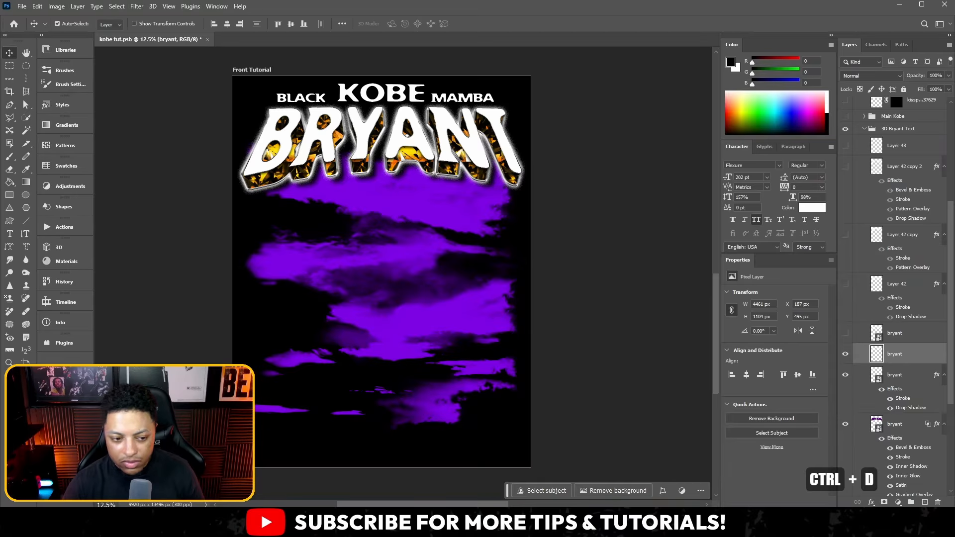
pyautogui.click(62, 105)
pyautogui.click(162, 186)
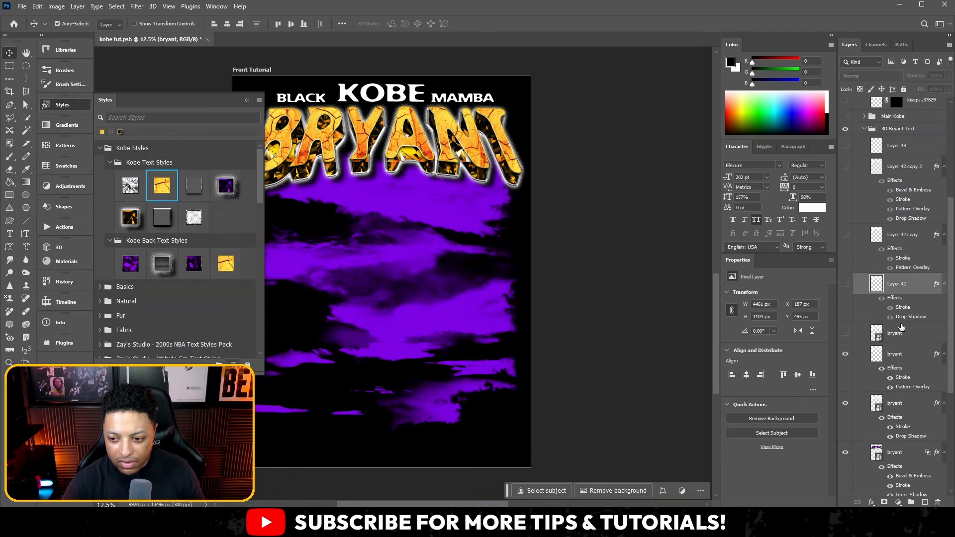
# - Rasterize the top flat white bryant copy and make it visible
pyautogui.click(895, 332)
pyautogui.rightClick(902, 333)
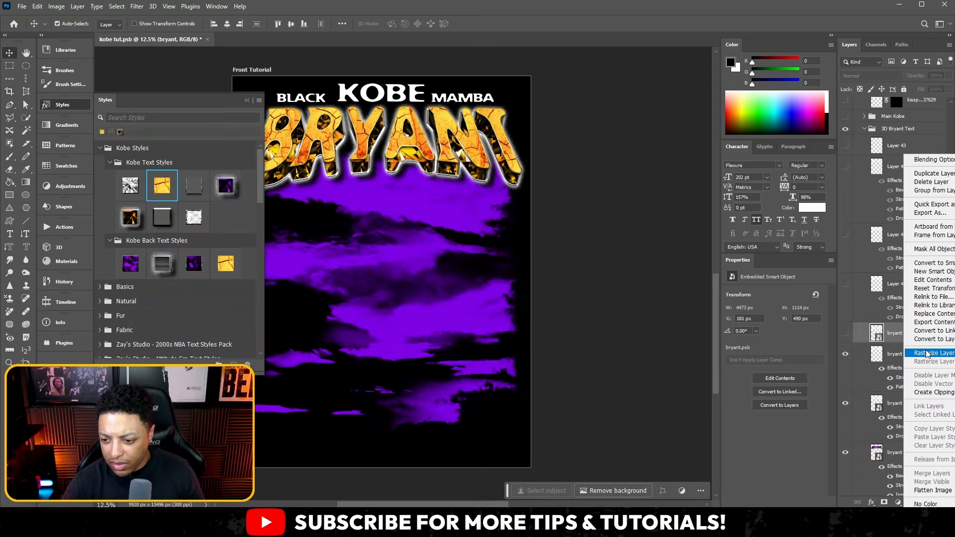
pyautogui.click(926, 354)
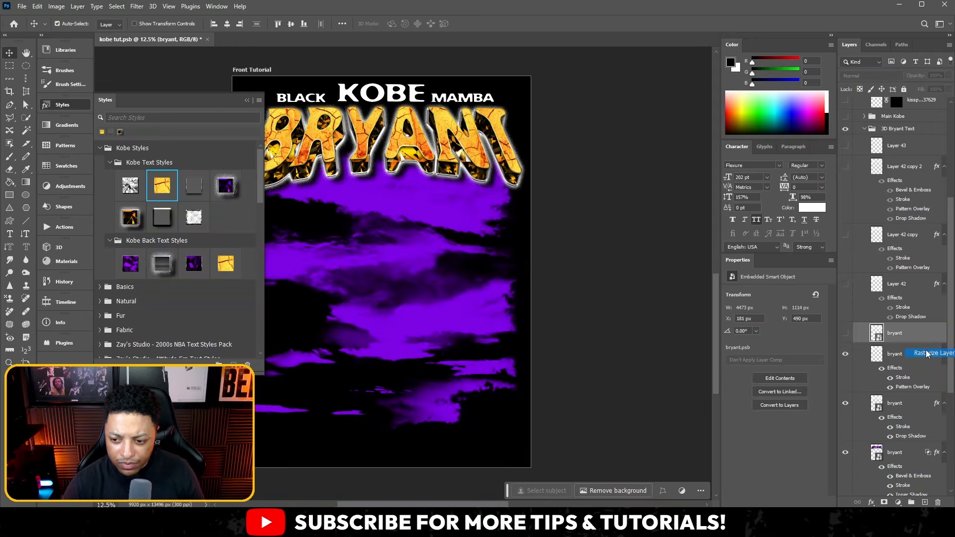
pyautogui.click(846, 334)
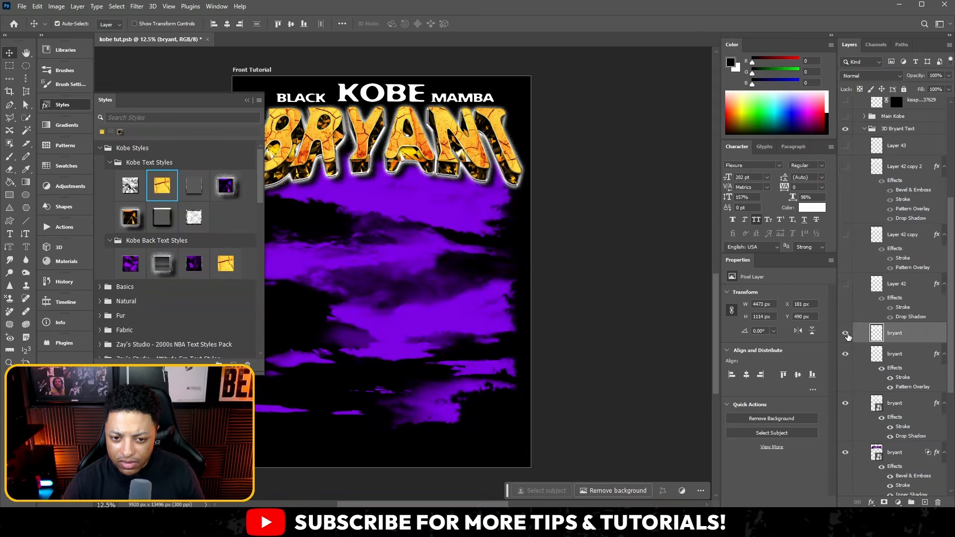
# - Load the top bryant layer's outline as a selection and contract it by 15 pixels
pyautogui.keyDown('ctrl'); pyautogui.click(881, 340); pyautogui.keyUp('ctrl')
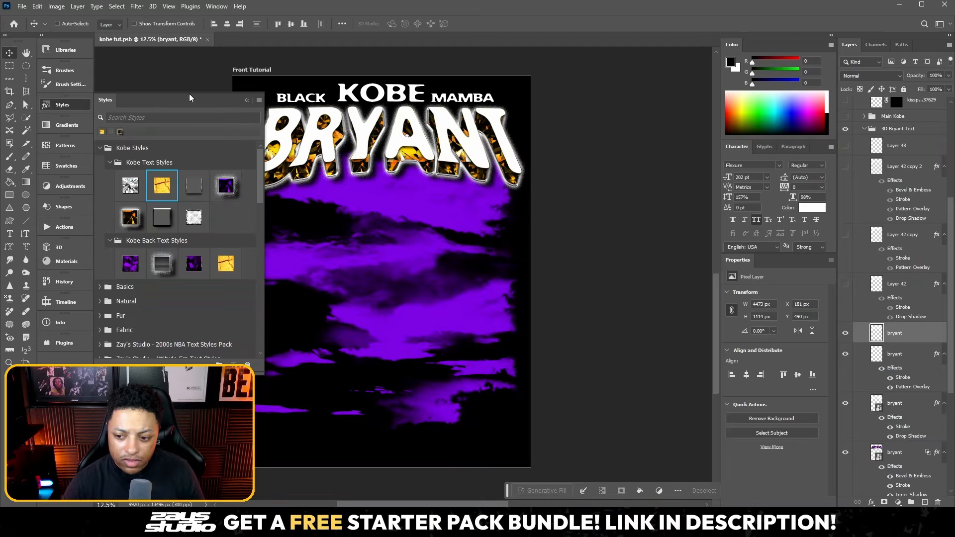
pyautogui.click(116, 6)
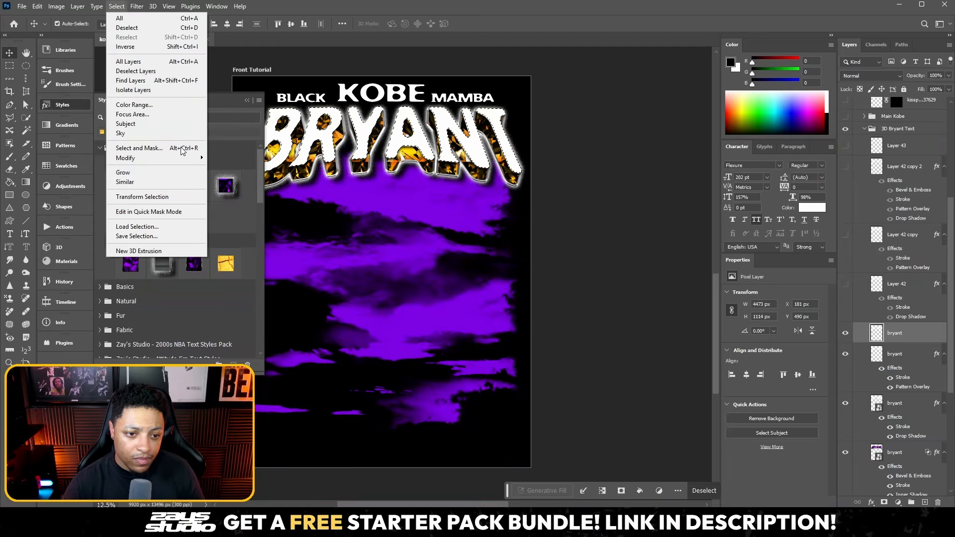
pyautogui.moveTo(182, 156)
pyautogui.click(256, 185)
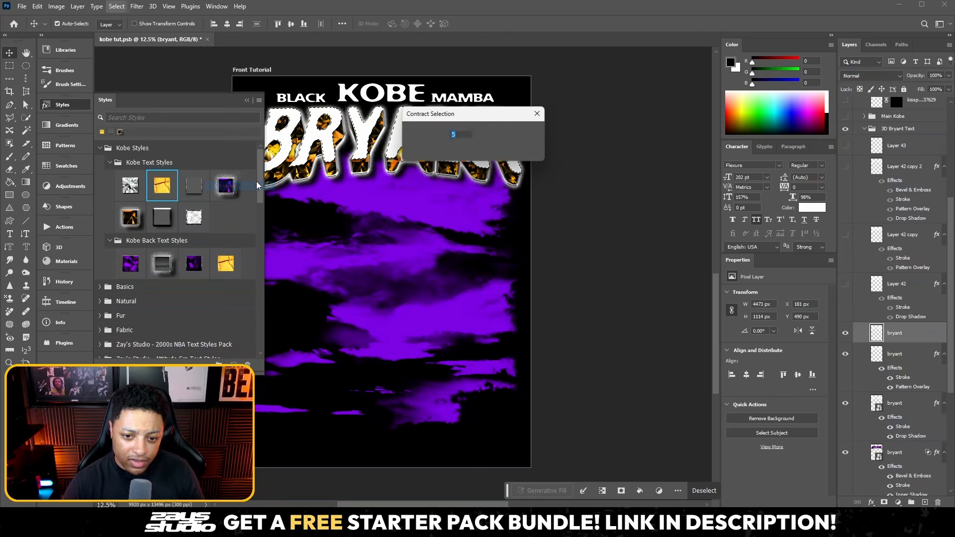
pyautogui.write('15')
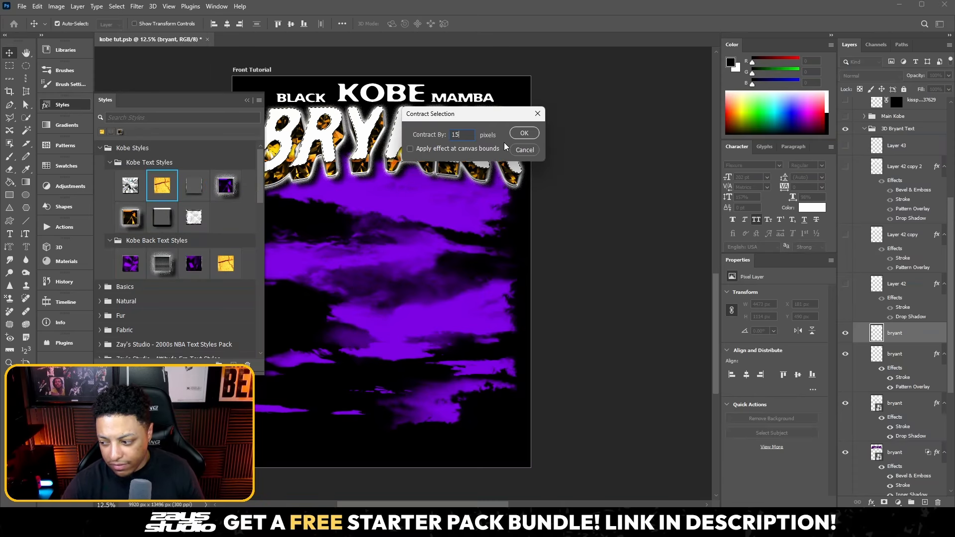
pyautogui.press('Return')
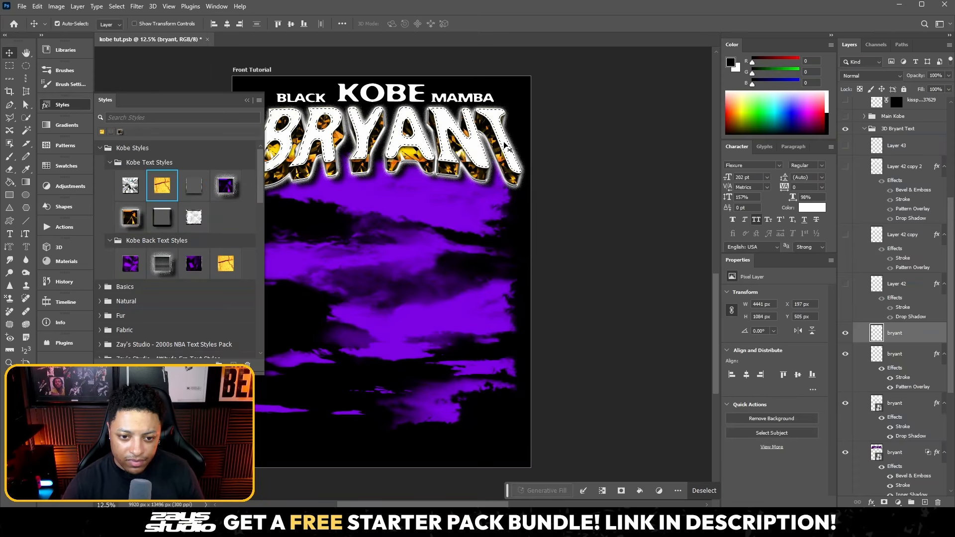
# - Delete the top bryant layer's pixels outside the contracted selection and apply the silver diamond style from Kobe Text Styles
pyautogui.click(116, 6)
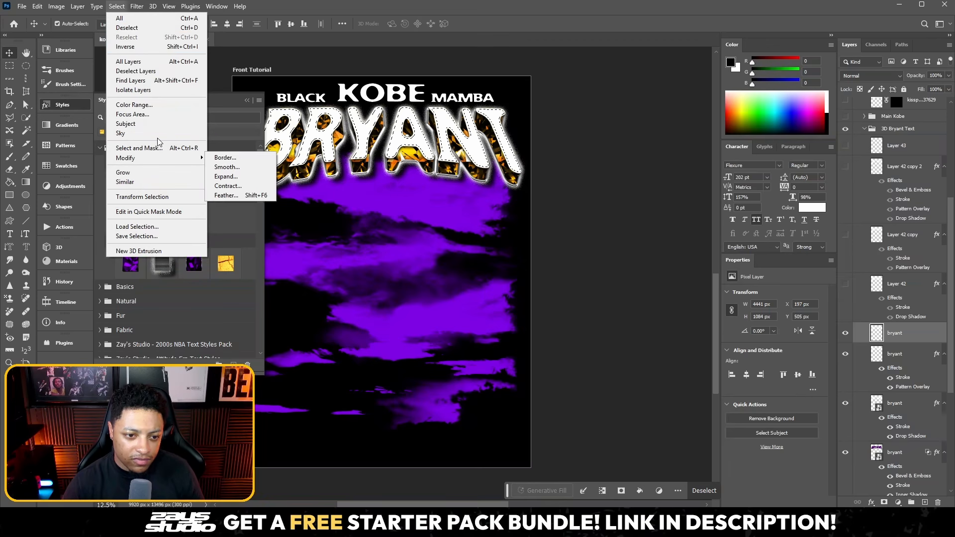
pyautogui.click(124, 47)
pyautogui.press('Delete')
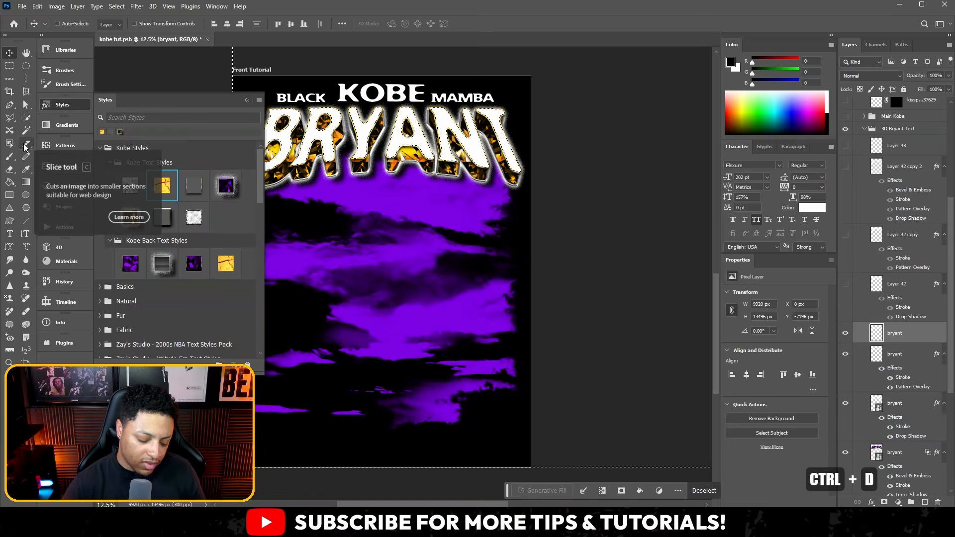
pyautogui.hotkey('ctrl', 'd')
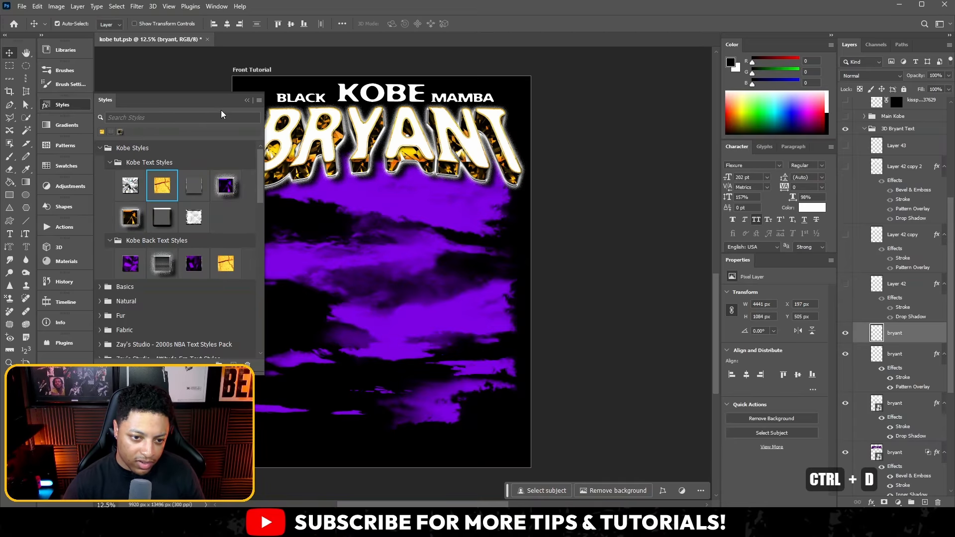
pyautogui.click(132, 186)
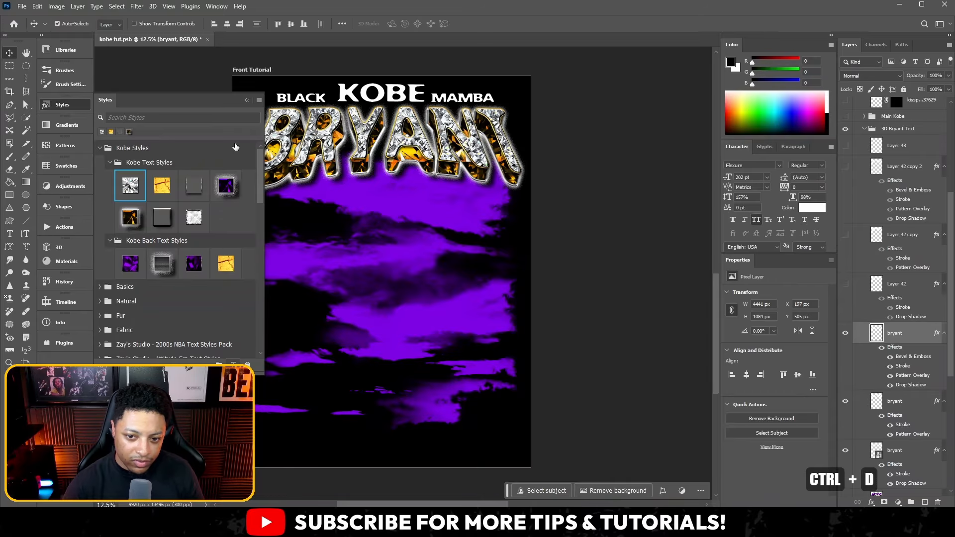
pyautogui.click(248, 100)
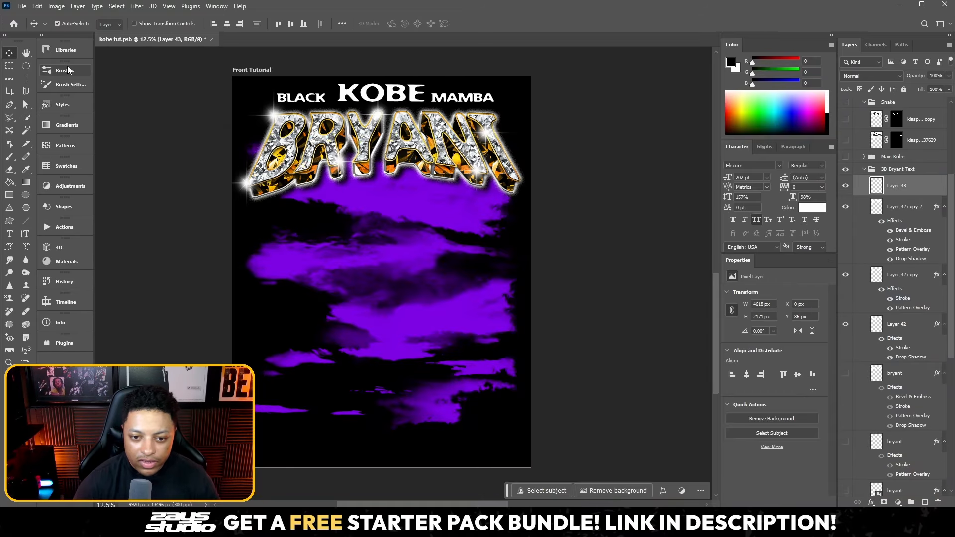
# - Choose the Star 4 brush from the Zay's Studio Vintage Cover Star Brushes for the sparkle layer
pyautogui.click(66, 70)
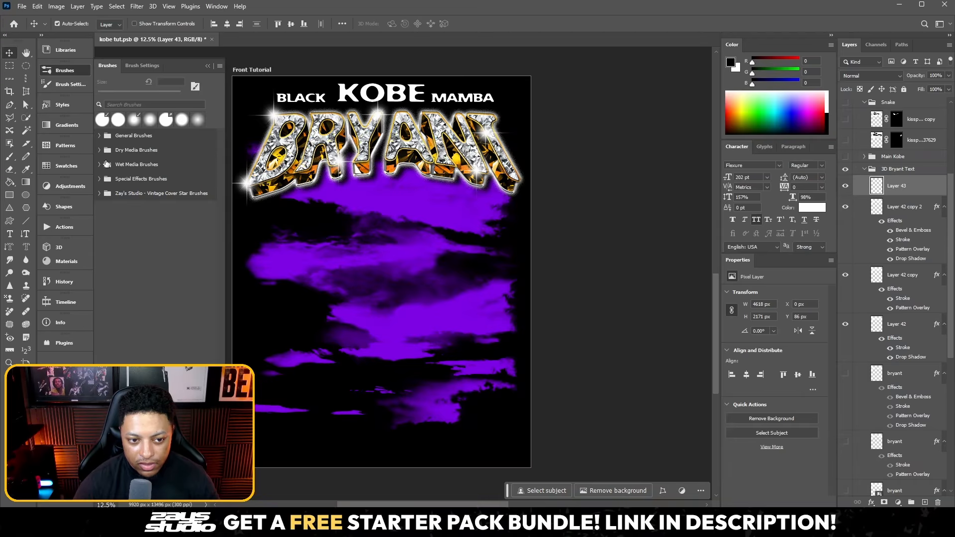
pyautogui.click(100, 196)
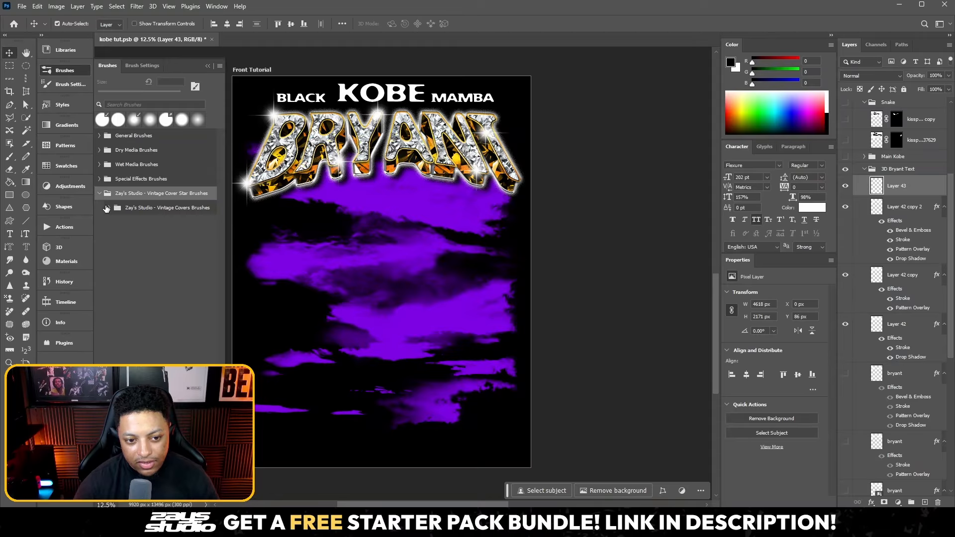
pyautogui.click(106, 209)
pyautogui.scroll(-3, 143, 247)
pyautogui.click(150, 215)
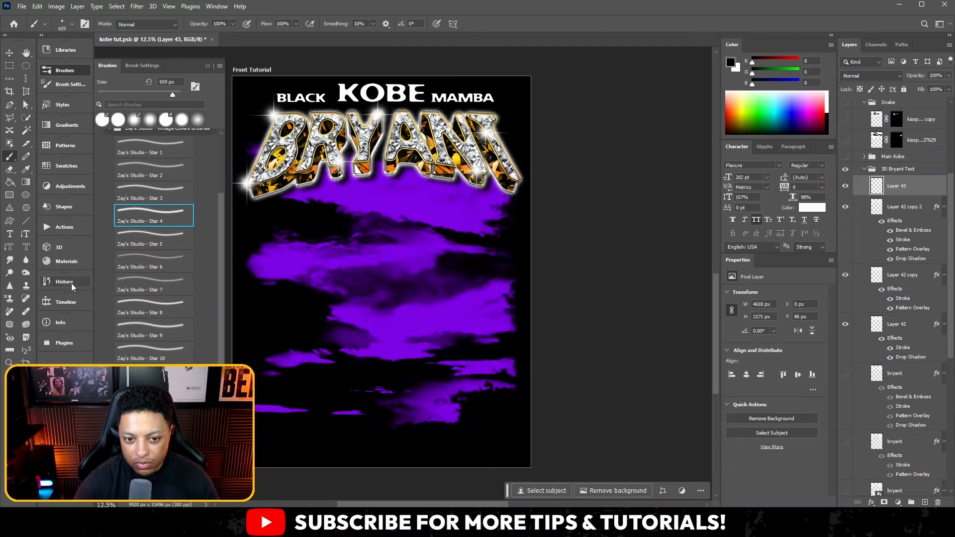
pyautogui.click(130, 299)
pyautogui.hotkey('ctrl', 'z')
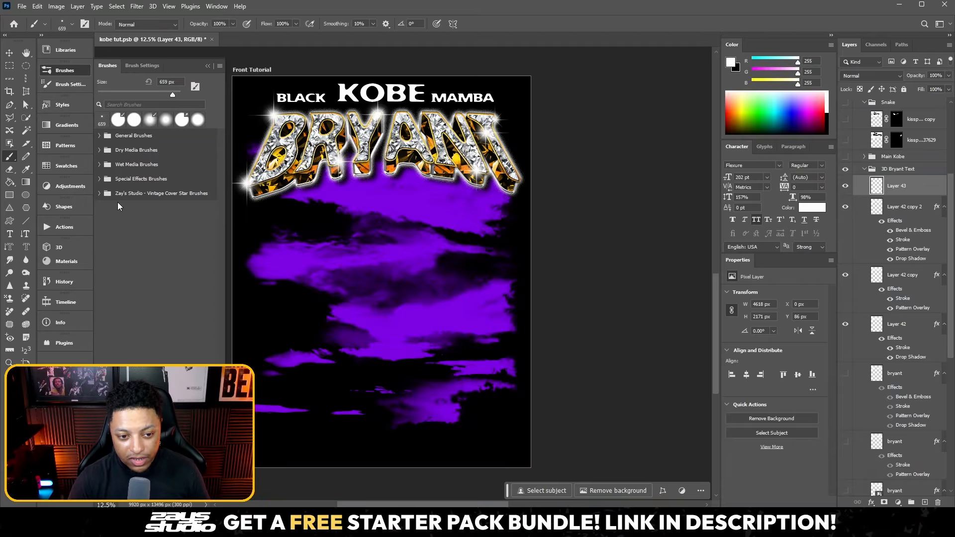
# - Browse the Zay's Studio Vintage Covers Text Style Vol 2 presets for alternative lettering styles
pyautogui.click(57, 105)
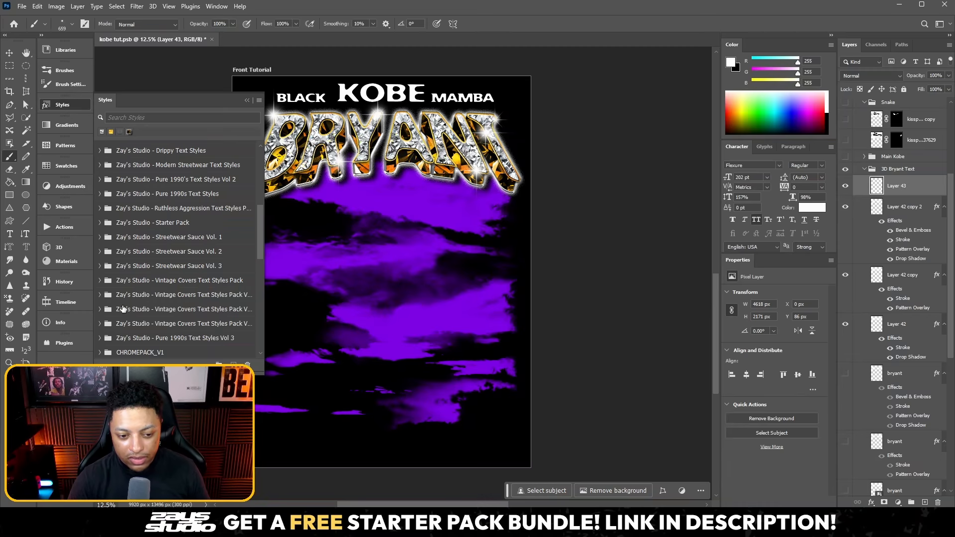
pyautogui.click(102, 295)
pyautogui.click(119, 309)
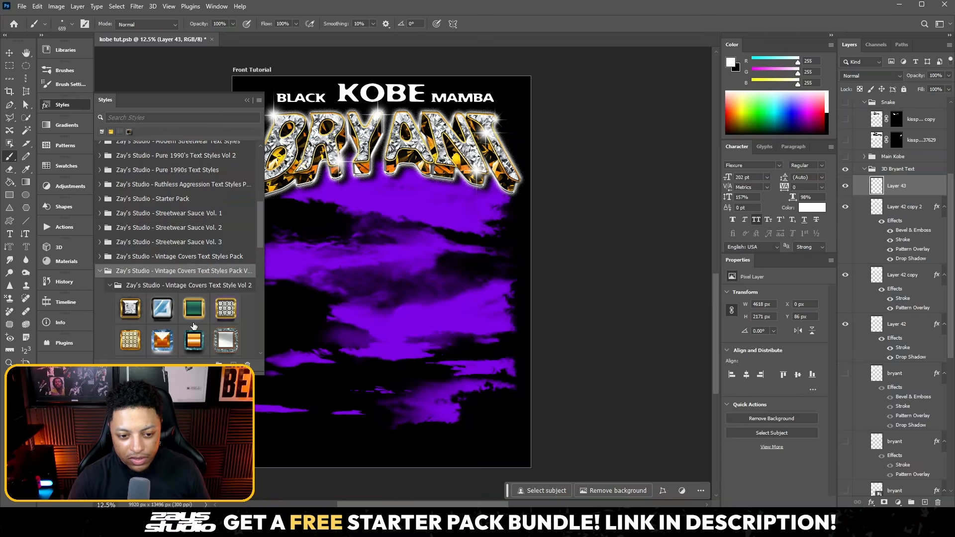
pyautogui.scroll(-4, 158, 297)
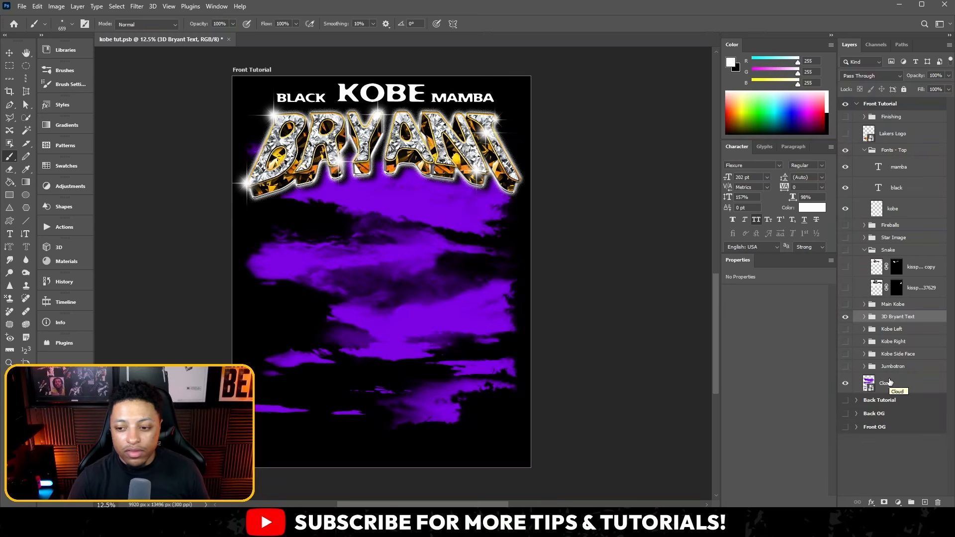
# - Show and expand the Main Kobe group, and check the player photo's cutout by disabling and re-enabling its layer mask
pyautogui.click(845, 304)
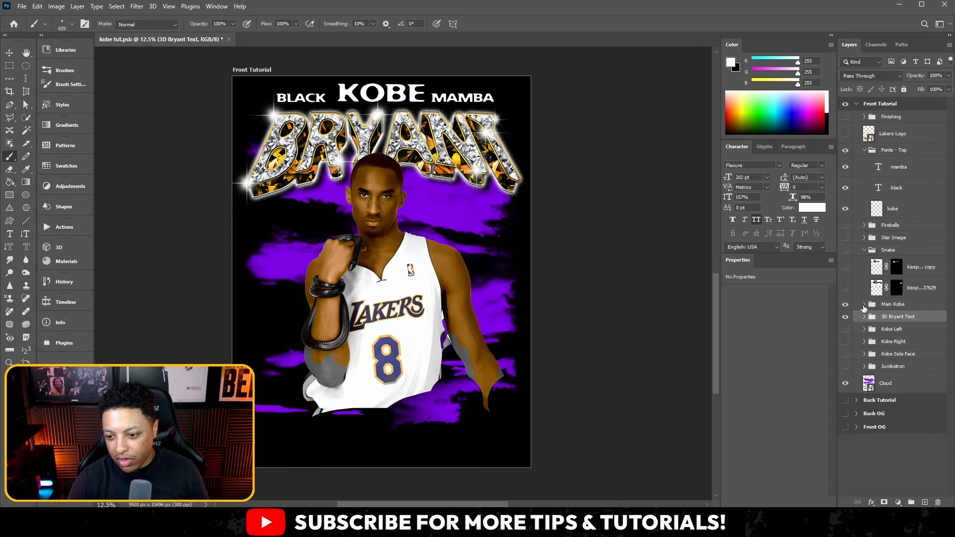
pyautogui.click(864, 304)
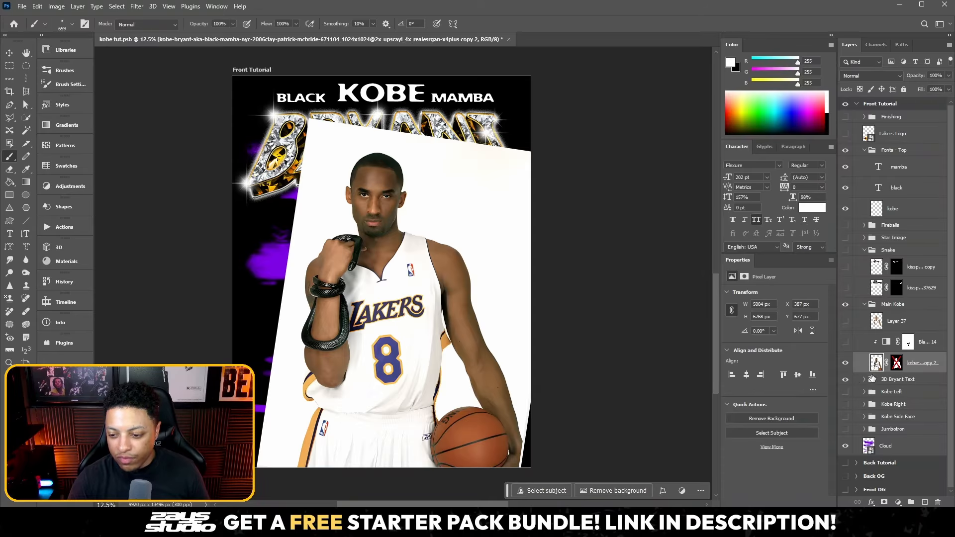
pyautogui.rightClick(898, 367)
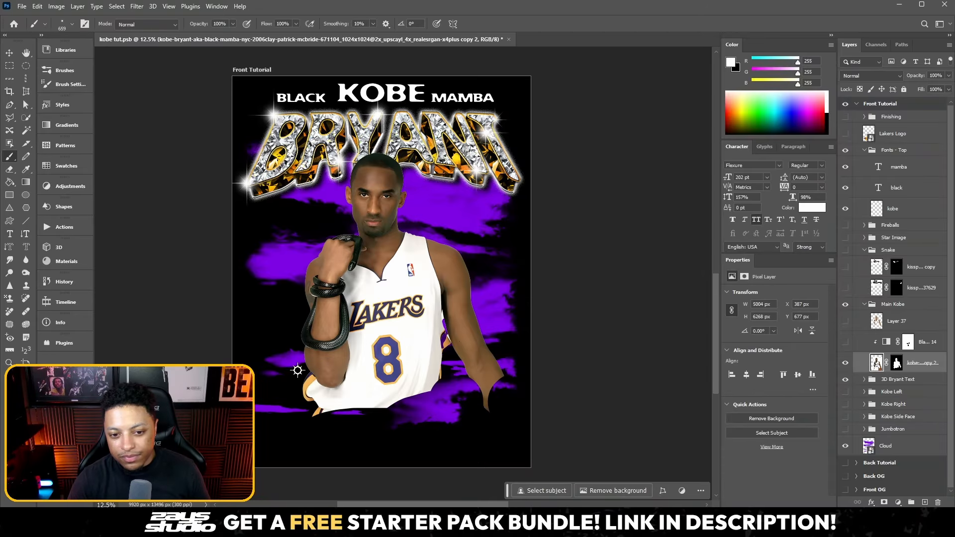
pyautogui.click(920, 387)
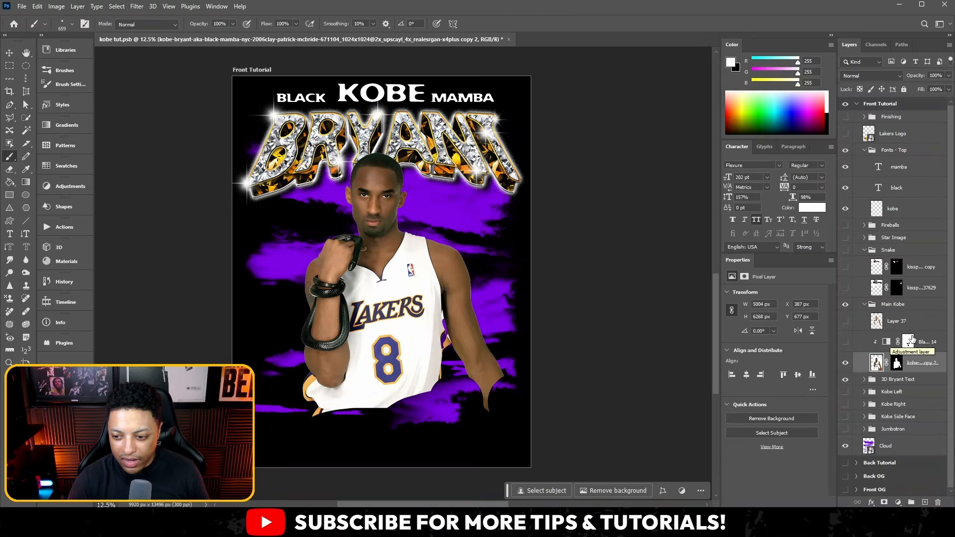
# - Show the Black & White adjustment layer clipped to the player photo and select its layer mask
pyautogui.click(898, 502)
pyautogui.click(840, 347)
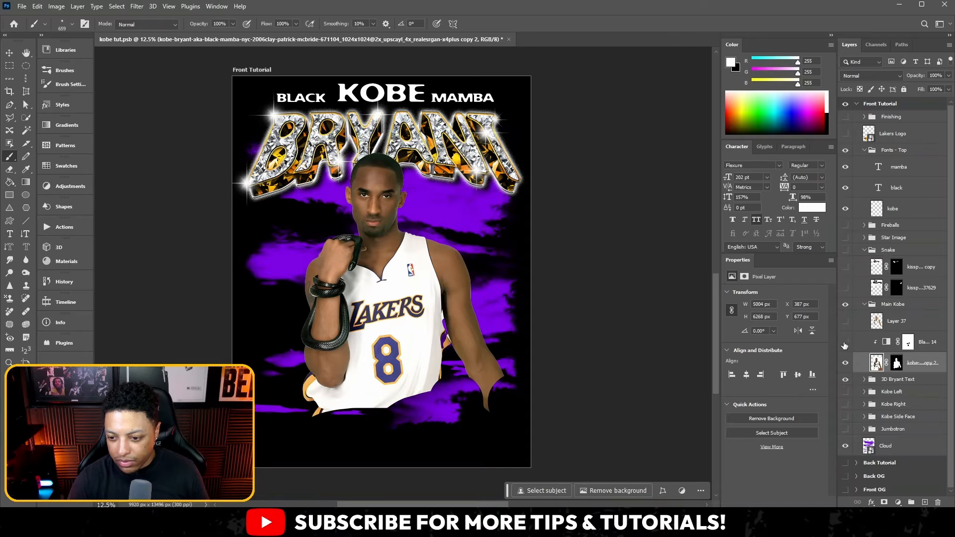
pyautogui.click(845, 342)
pyautogui.rightClick(867, 343)
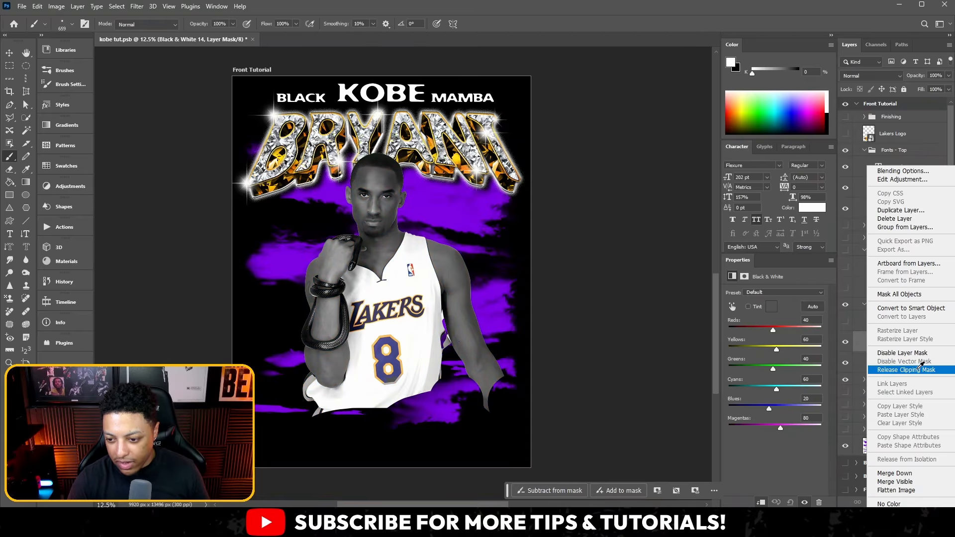
pyautogui.press('Escape')
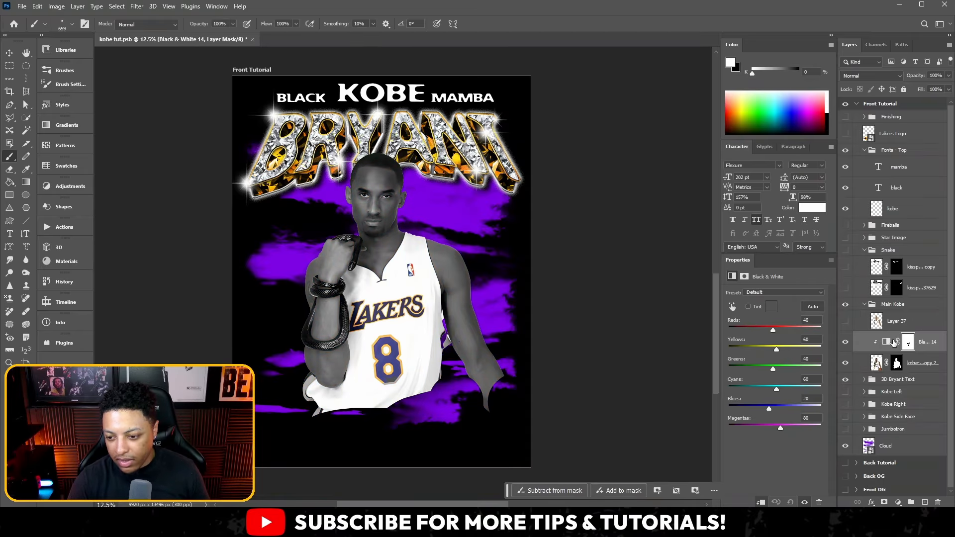
pyautogui.click(908, 344)
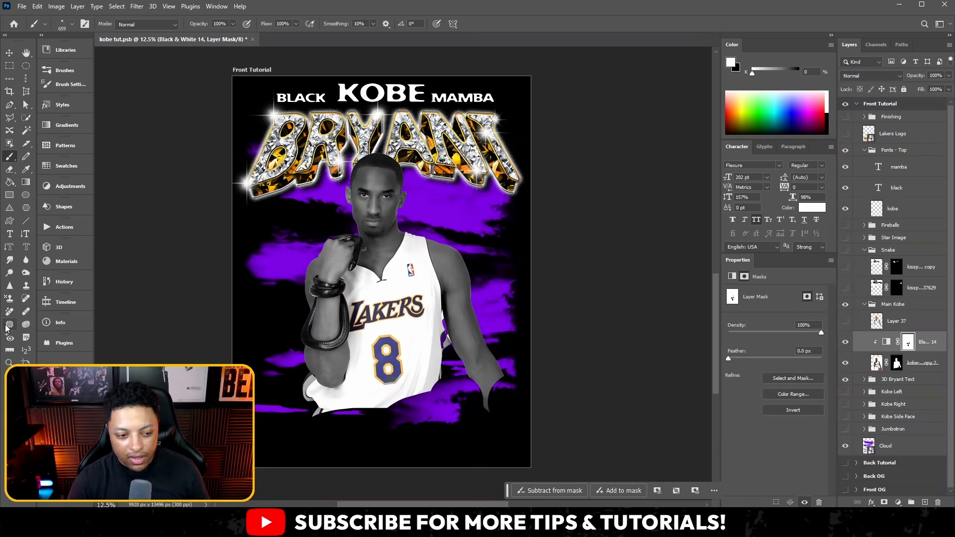
# - Choose the hard round brush at 659 px and 100% hardness for the Black & White adjustment's mask
pyautogui.click(61, 24)
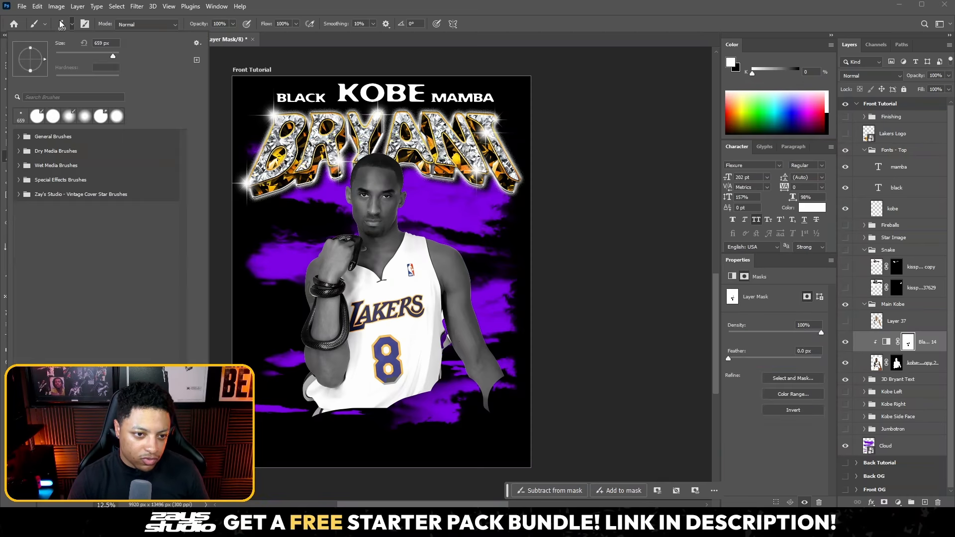
pyautogui.click(37, 111)
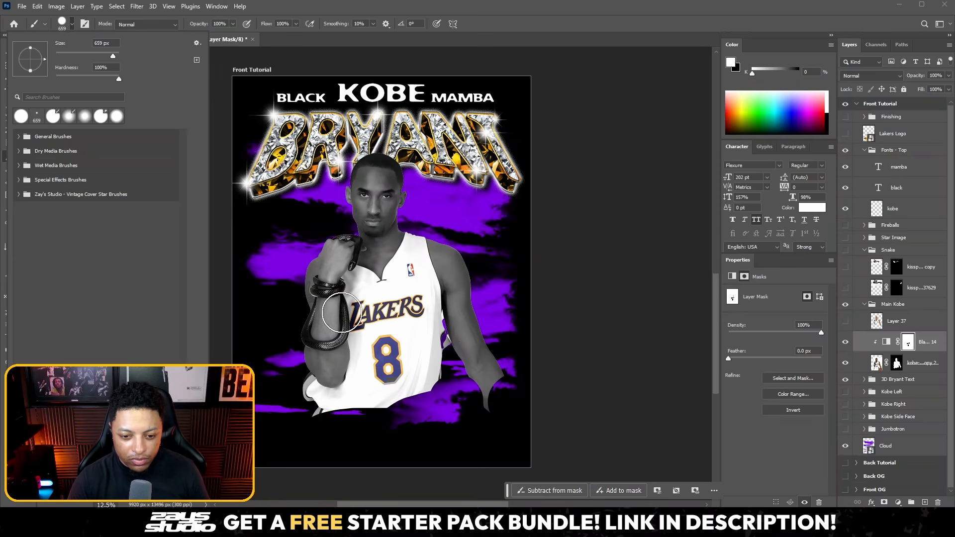
pyautogui.click(241, 98)
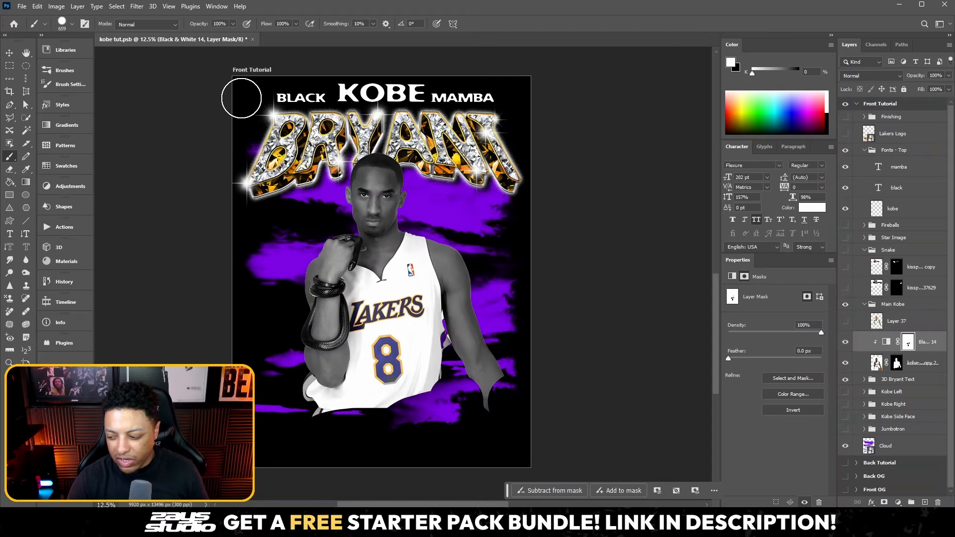
# - Show and select Layer 37, the skin-colour layer above the Black & White adjustment
pyautogui.click(845, 321)
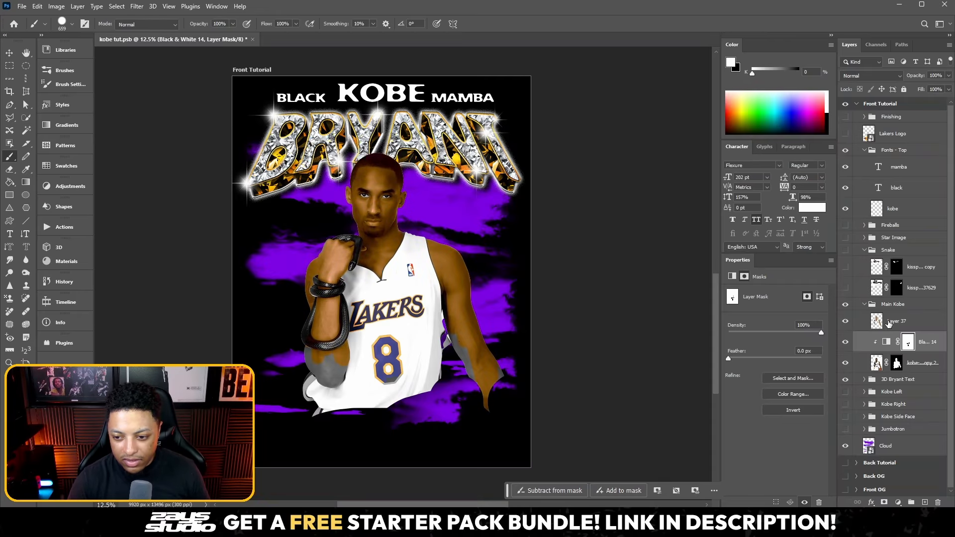
pyautogui.click(876, 321)
pyautogui.click(730, 63)
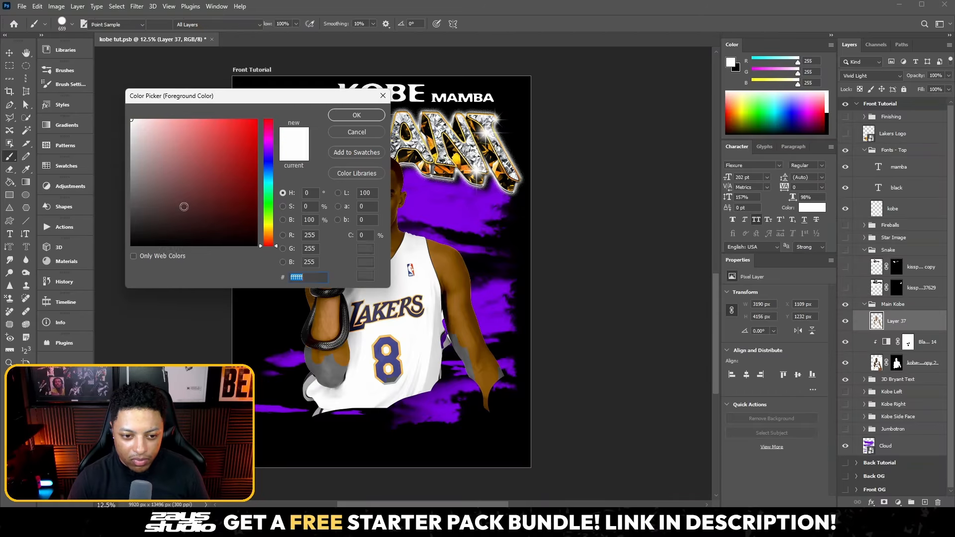
pyautogui.click(266, 242)
pyautogui.moveTo(267, 242); pyautogui.dragTo(269, 225)
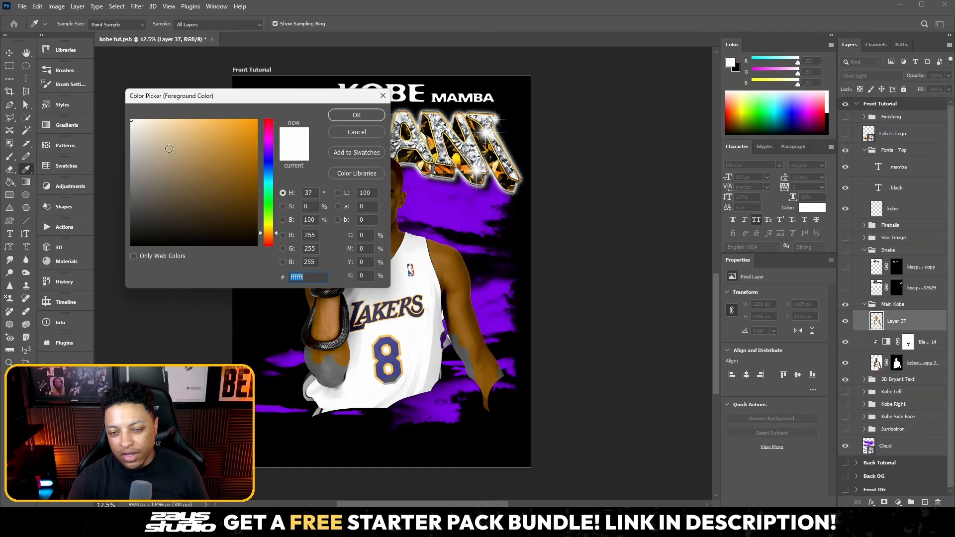
pyautogui.click(374, 130)
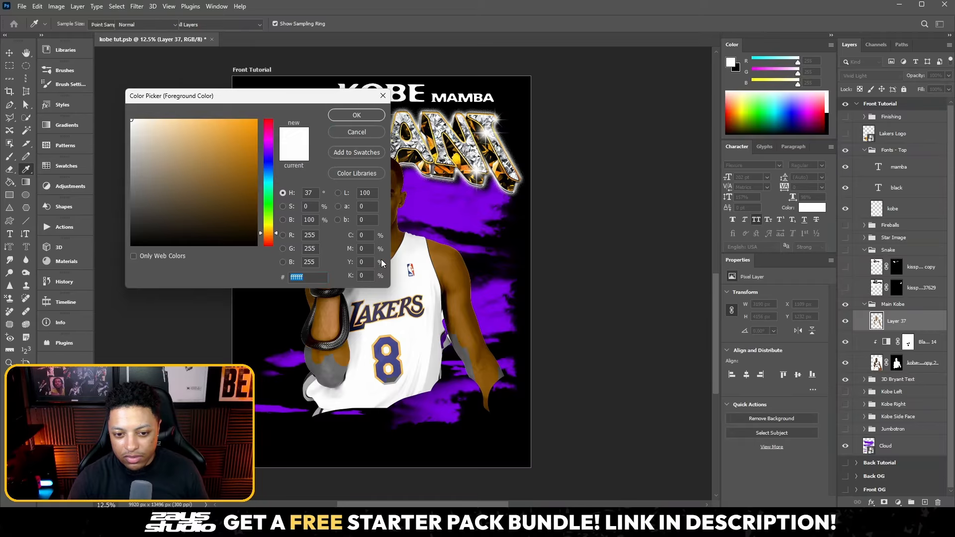
pyautogui.press('b')
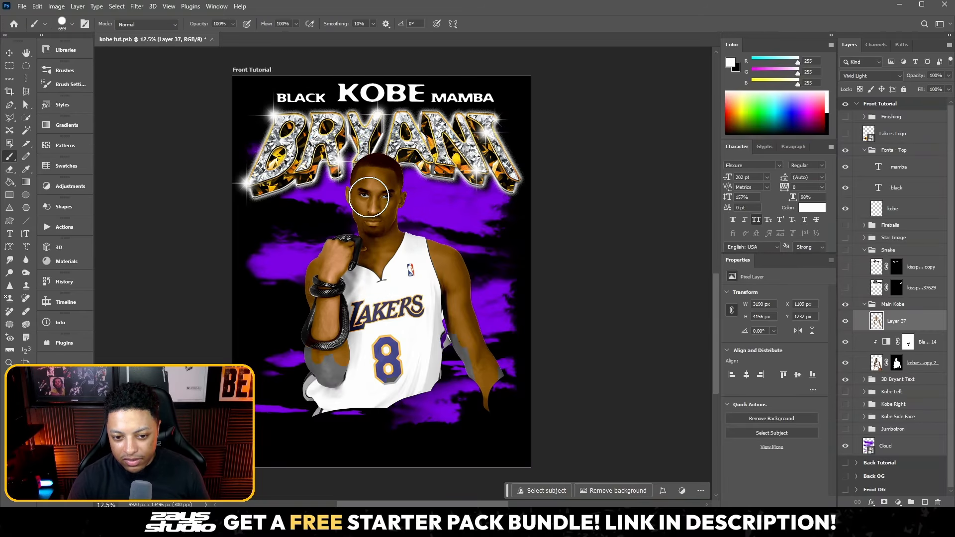
# - Compare Layer 37 in the Normal and Vivid Light blend modes, and collapse the Main Kobe group
pyautogui.click(907, 77)
pyautogui.click(856, 85)
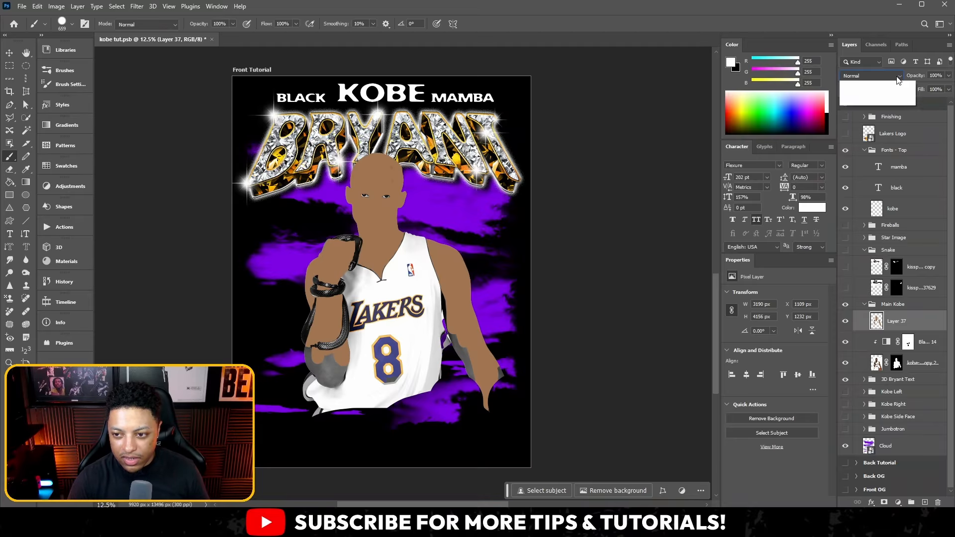
pyautogui.click(876, 75)
pyautogui.click(854, 237)
pyautogui.click(8, 52)
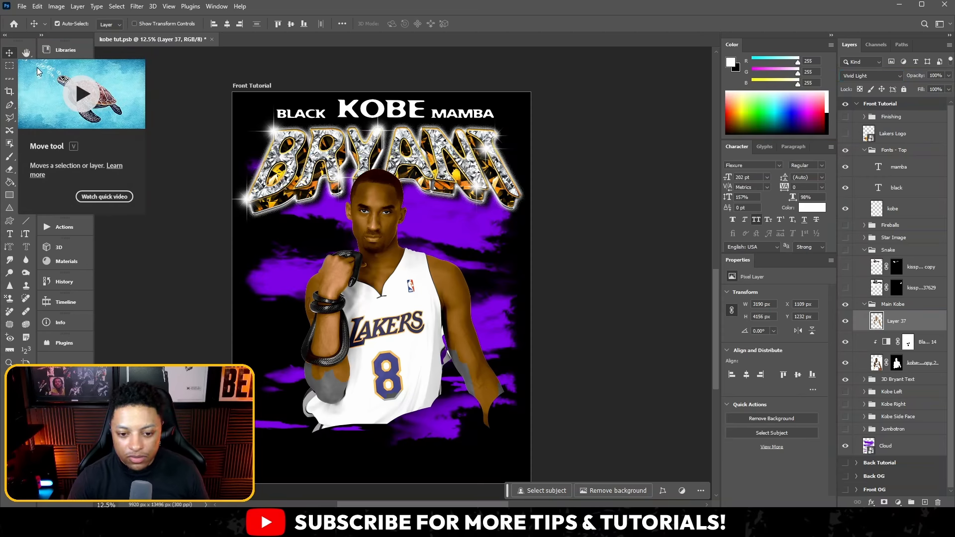
pyautogui.click(864, 303)
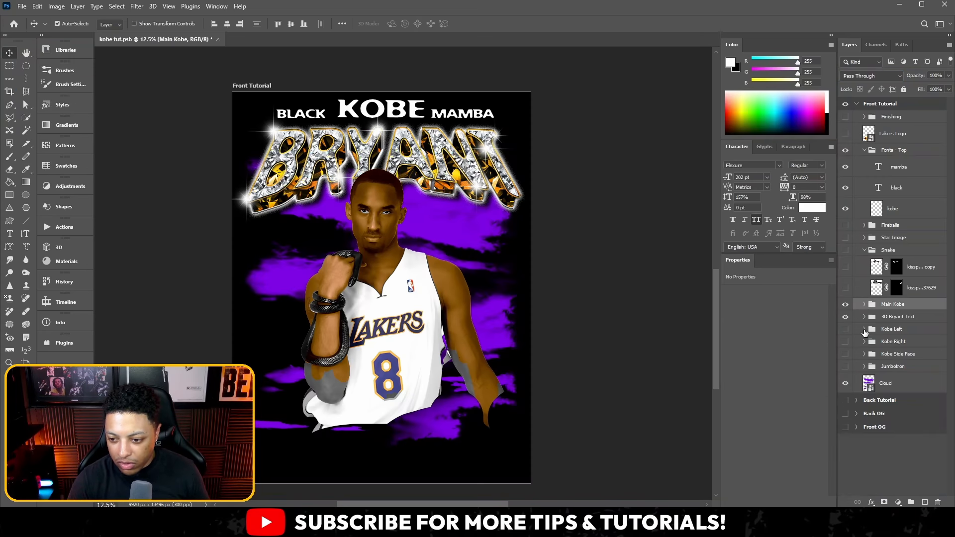
# - Show the Jumbotron group's screen image and clipped adjustment layers, and enable the arena photo's layer mask
pyautogui.click(845, 367)
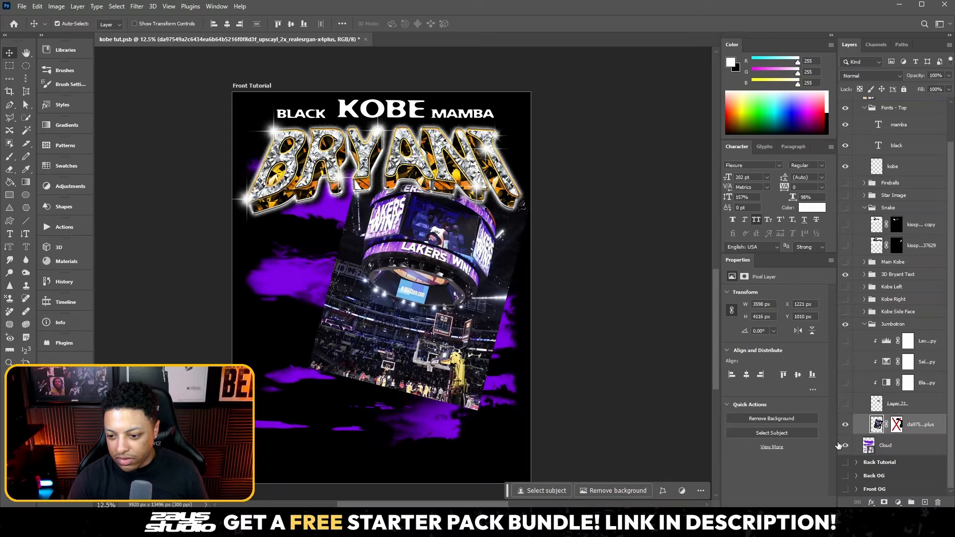
pyautogui.click(847, 404)
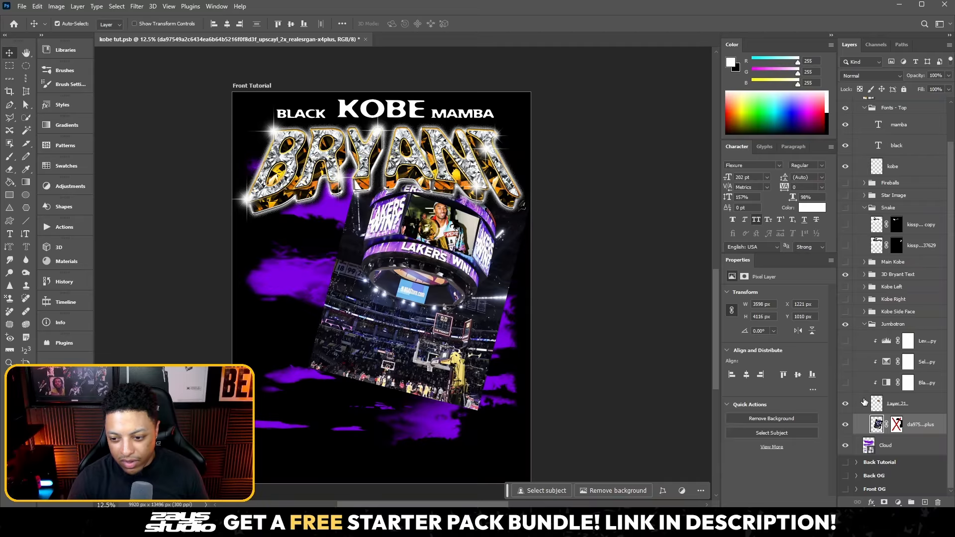
pyautogui.rightClick(896, 424)
pyautogui.click(914, 433)
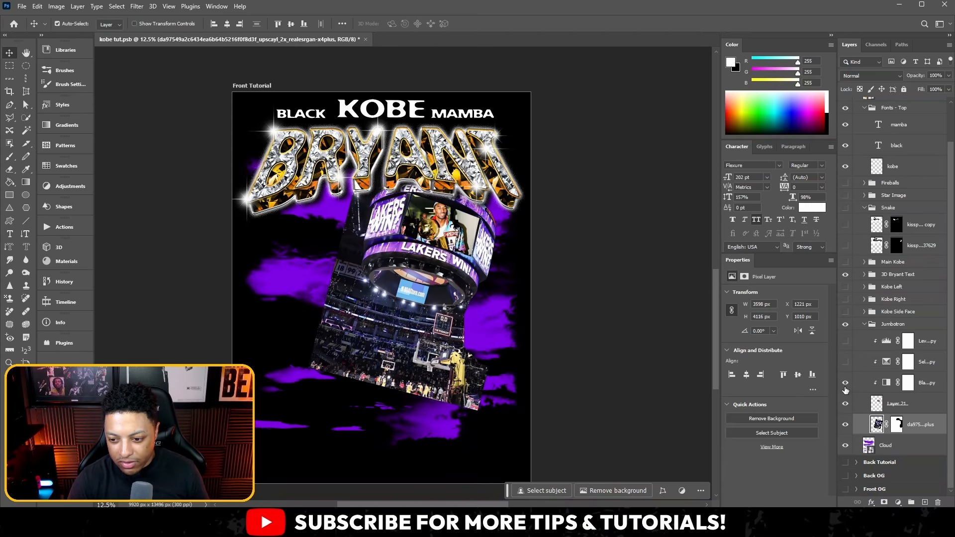
pyautogui.click(847, 342)
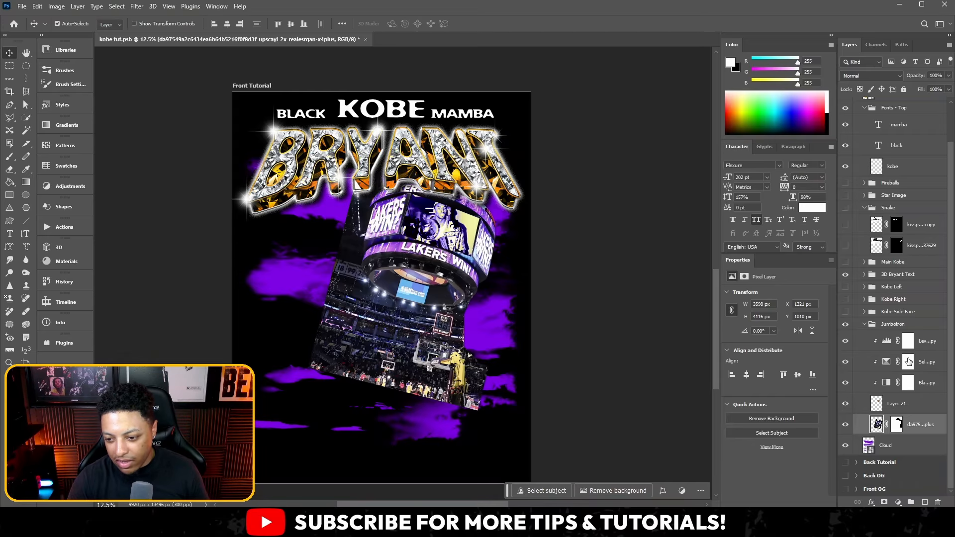
pyautogui.click(914, 341)
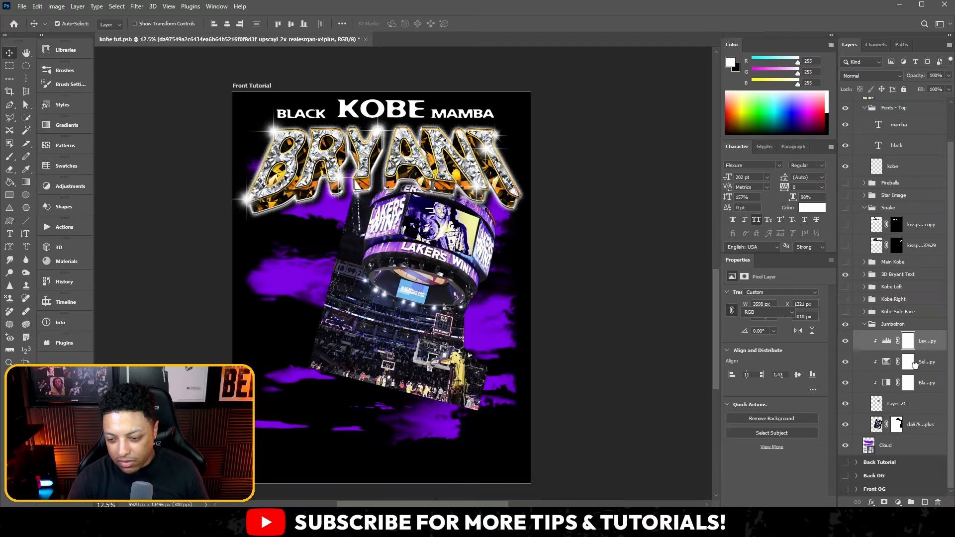
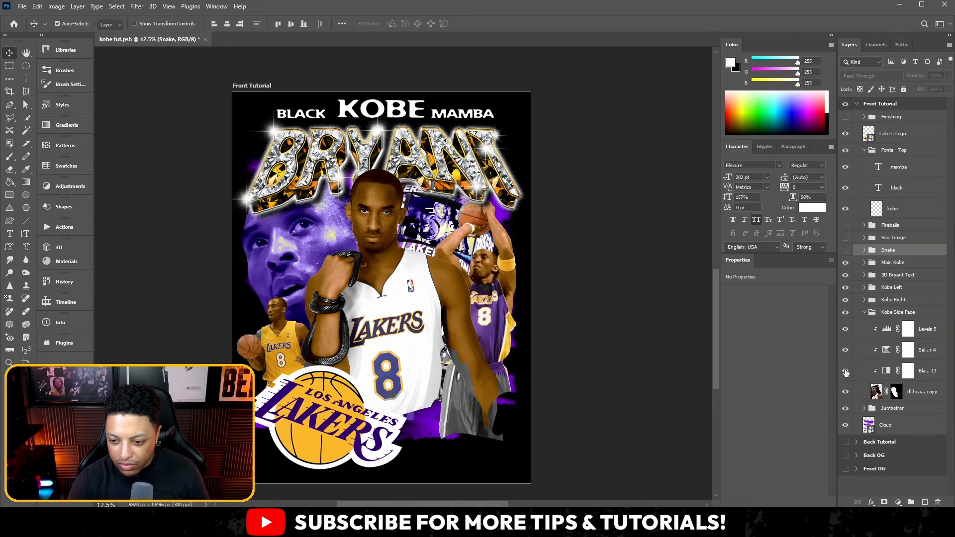
# - Hide the three Kobe Side Face adjustments, and check the face photo's cutout by disabling and re-enabling its layer mask
pyautogui.moveTo(844, 371); pyautogui.dragTo(844, 332)
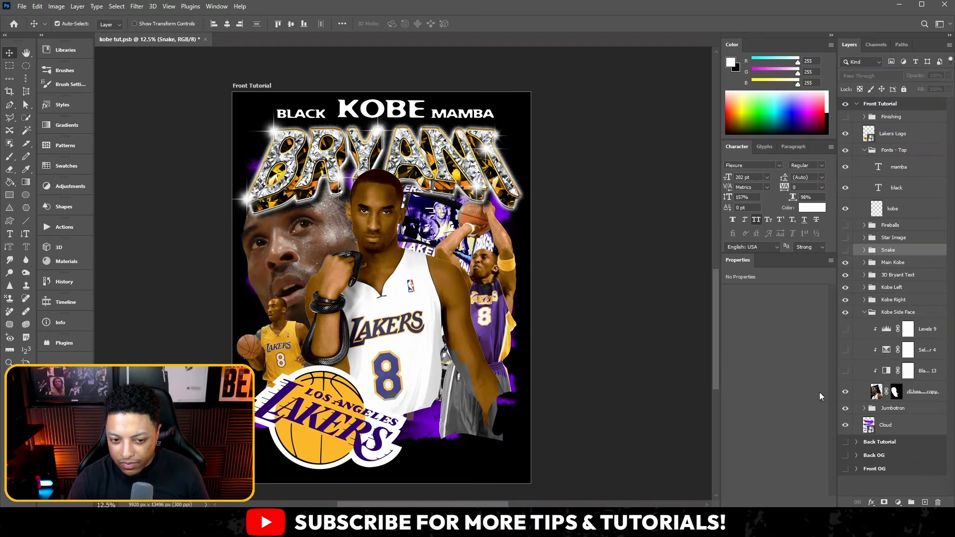
pyautogui.rightClick(895, 392)
pyautogui.click(906, 396)
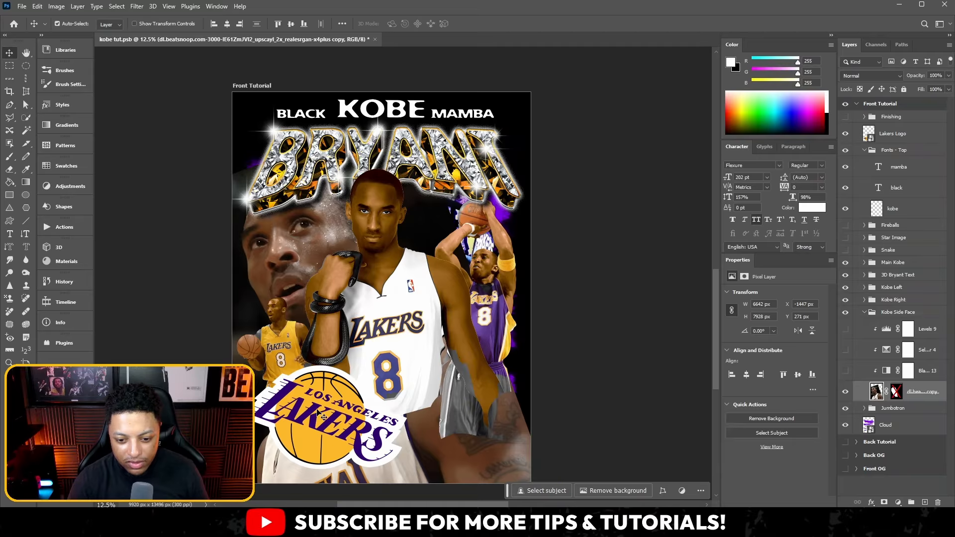
pyautogui.rightClick(900, 392)
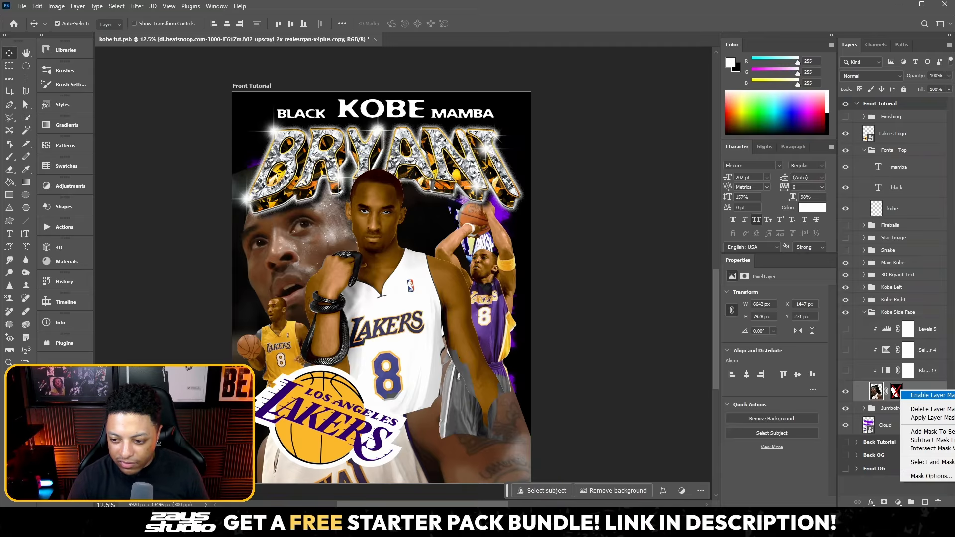
pyautogui.click(917, 395)
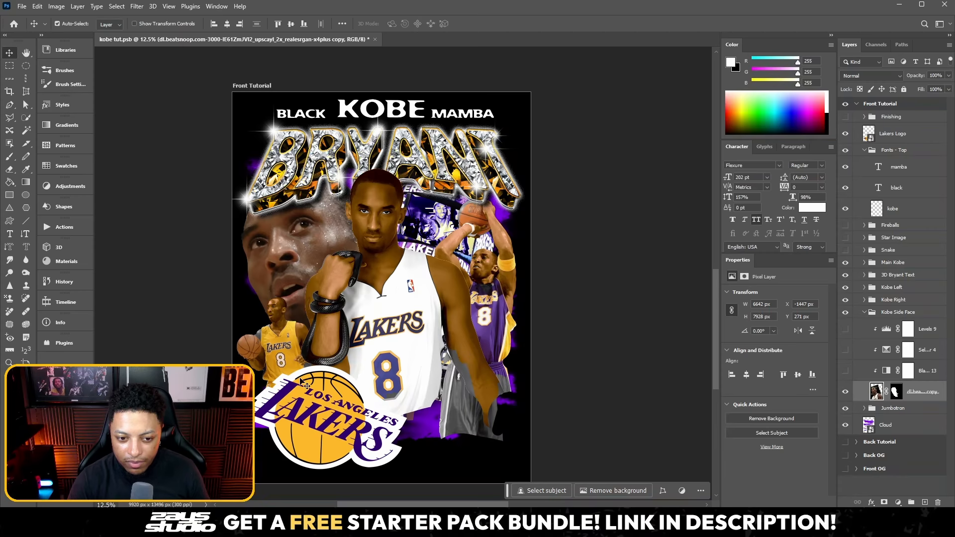
# - Show the Black & White, Selective Color and Levels adjustments on the side face photo, and collapse the Kobe Side Face group
pyautogui.click(846, 351)
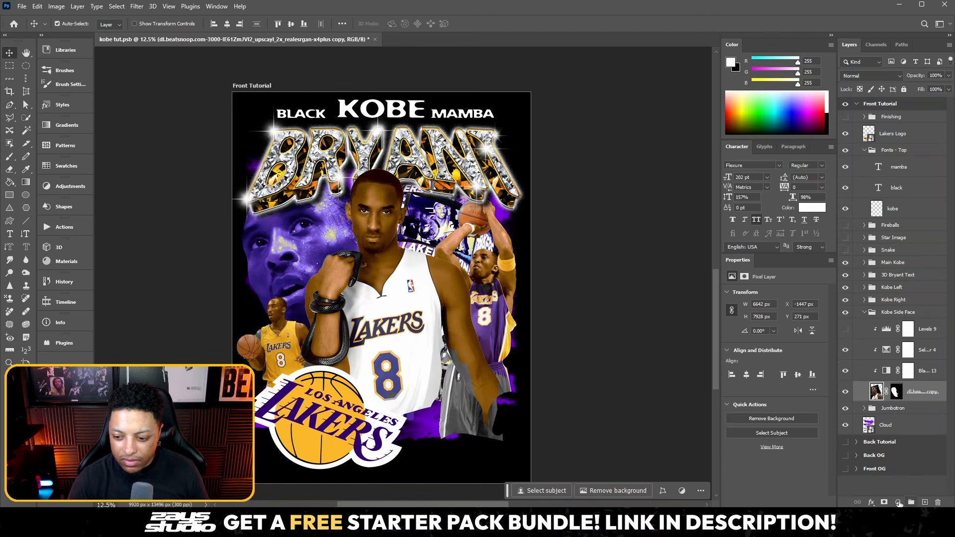
pyautogui.click(886, 351)
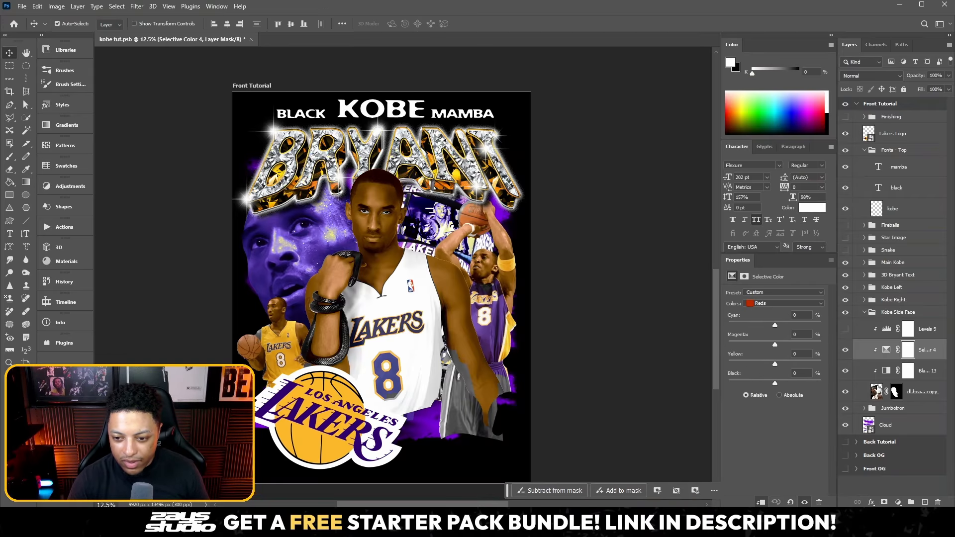
pyautogui.click(845, 329)
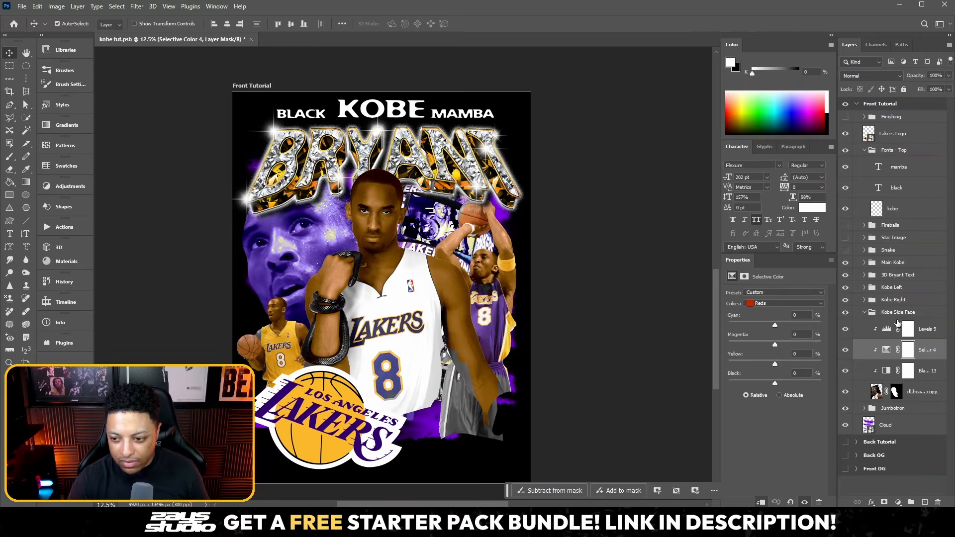
pyautogui.click(866, 313)
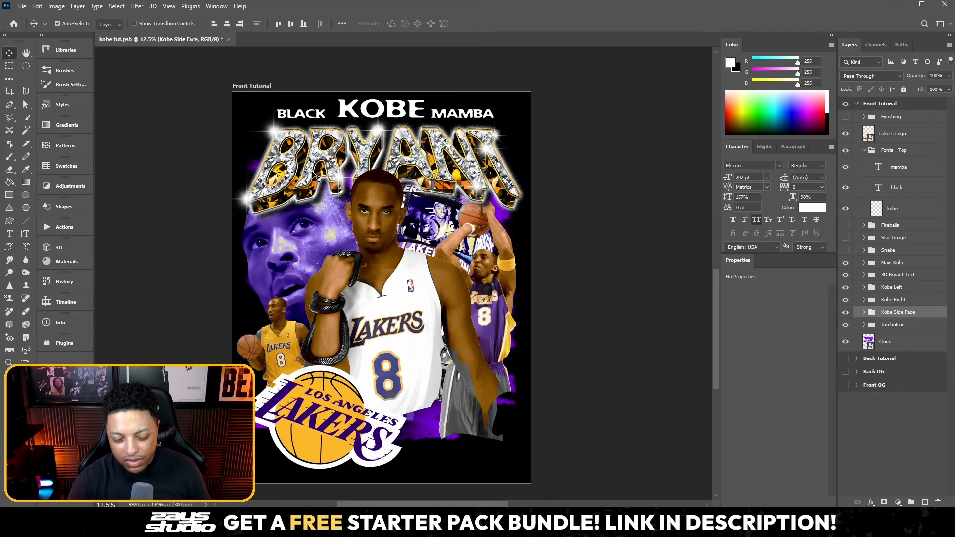
# - Show and expand the Star Image group
pyautogui.click(845, 238)
pyautogui.click(867, 237)
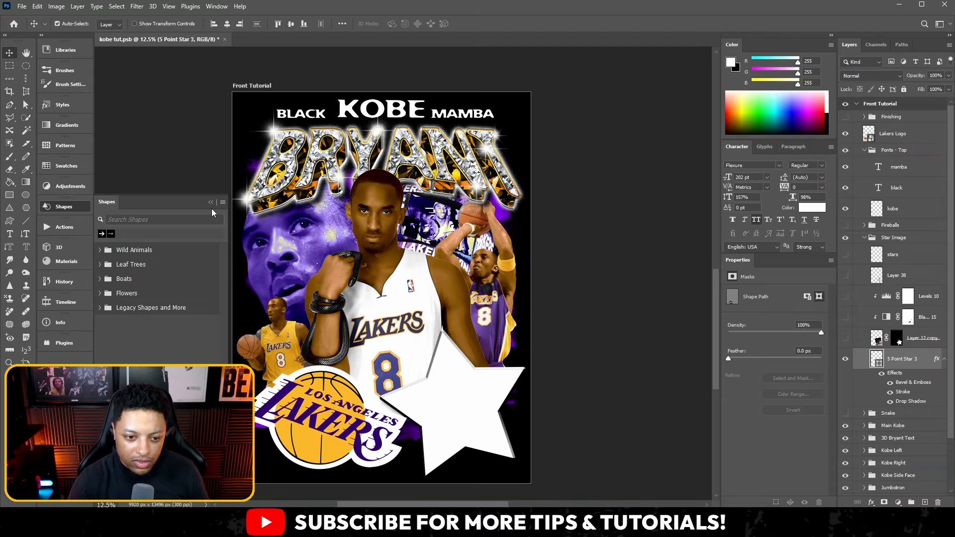
# - Choose the solid five-point star from the Shapes set within the Legacy Shapes and More library
pyautogui.click(223, 202)
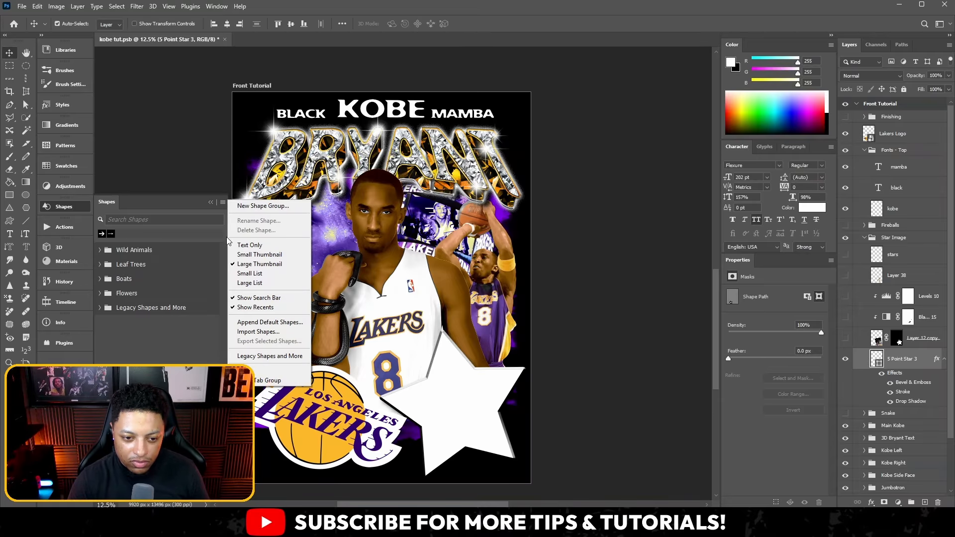
pyautogui.click(250, 356)
pyautogui.click(100, 308)
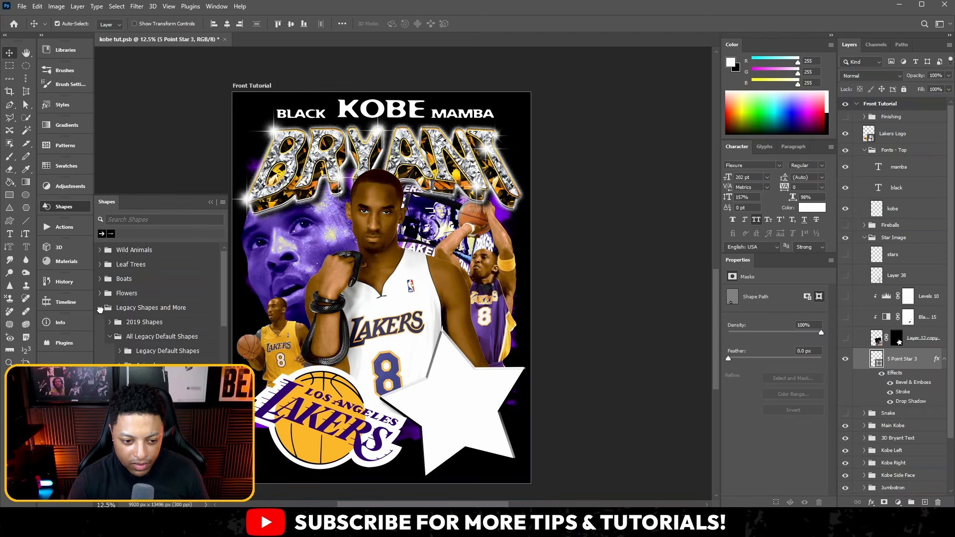
pyautogui.moveTo(223, 293); pyautogui.dragTo(225, 384)
pyautogui.moveTo(175, 195); pyautogui.dragTo(187, 126)
pyautogui.moveTo(223, 202); pyautogui.dragTo(222, 342)
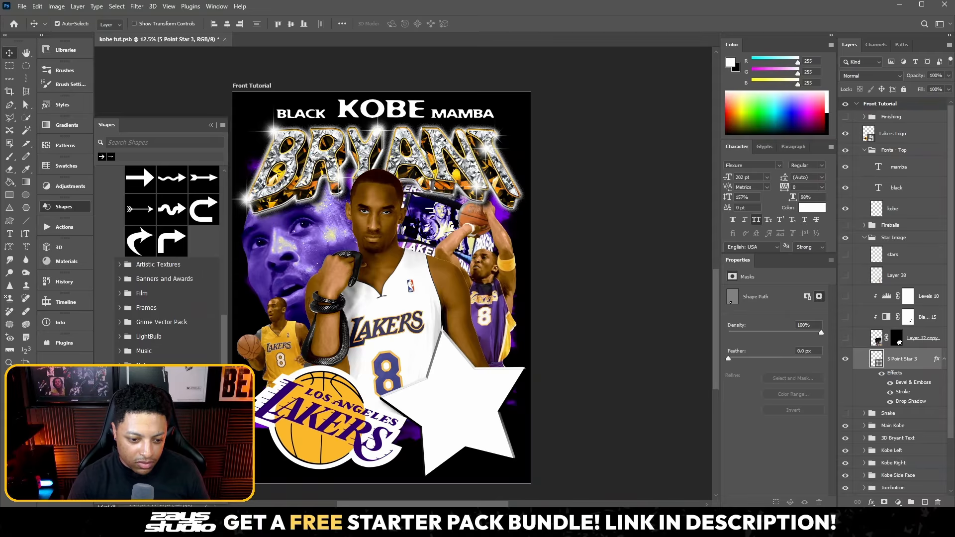
pyautogui.scroll(-7, 158, 348)
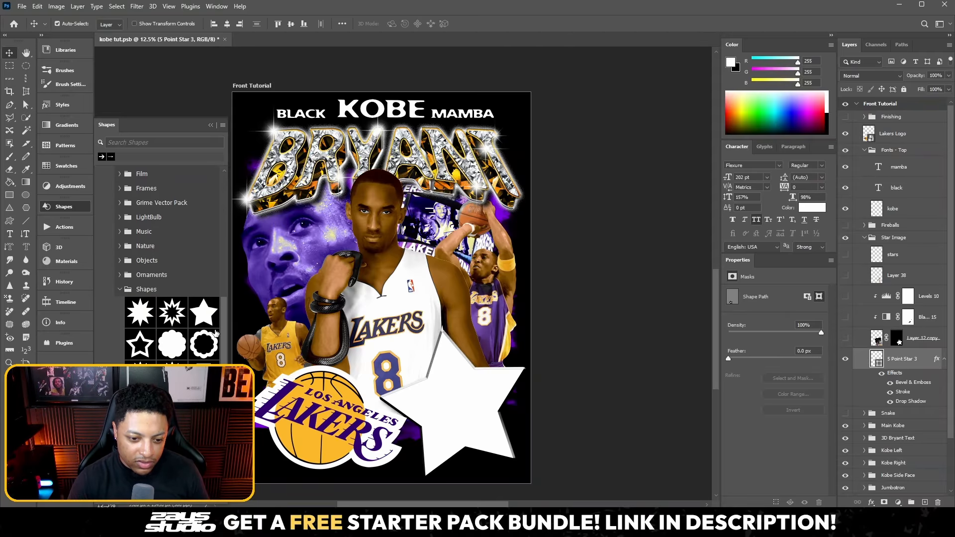
pyautogui.click(204, 311)
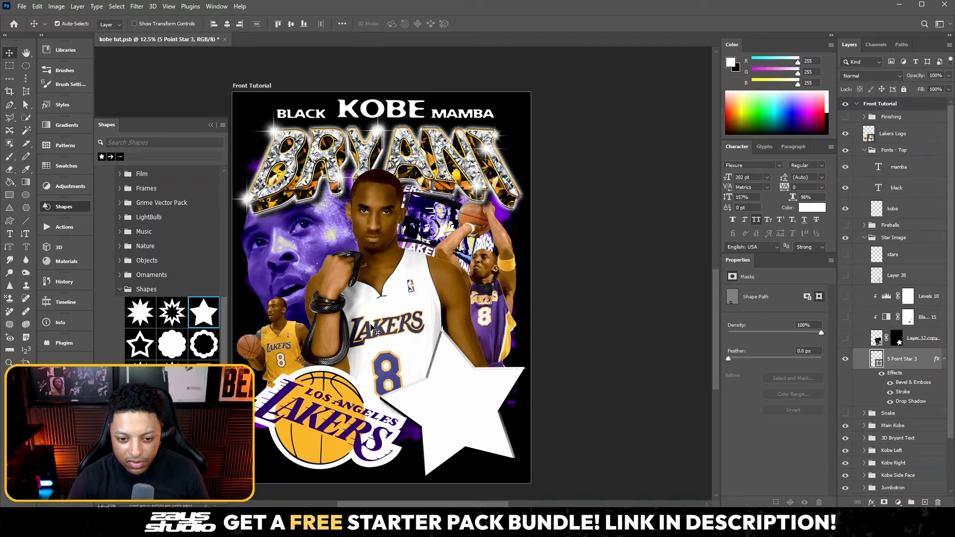
pyautogui.click(211, 125)
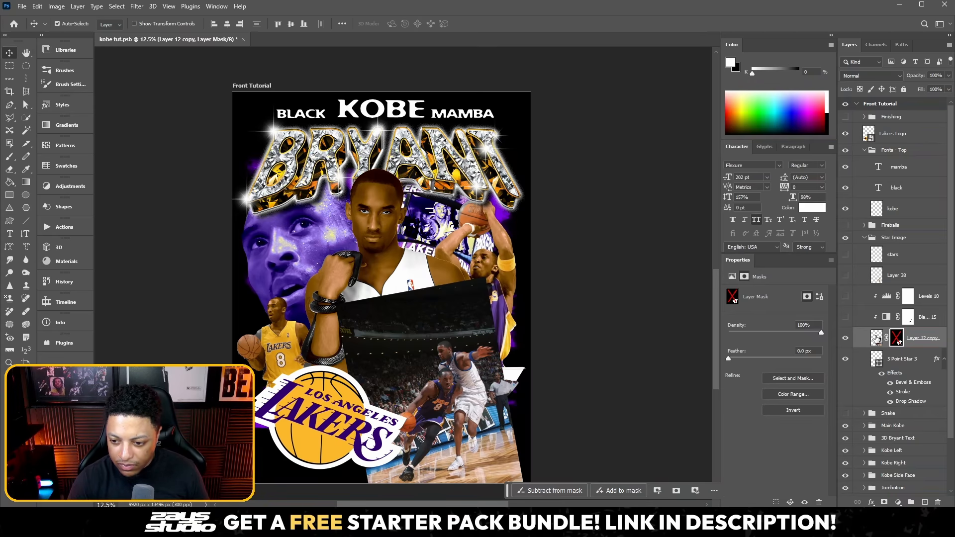
# - Re-enable the layer mask on the star photo, Layer 12 copy, and activate the Polygonal Lasso tool
pyautogui.keyDown('shift'); pyautogui.click(896, 338); pyautogui.keyUp('shift')
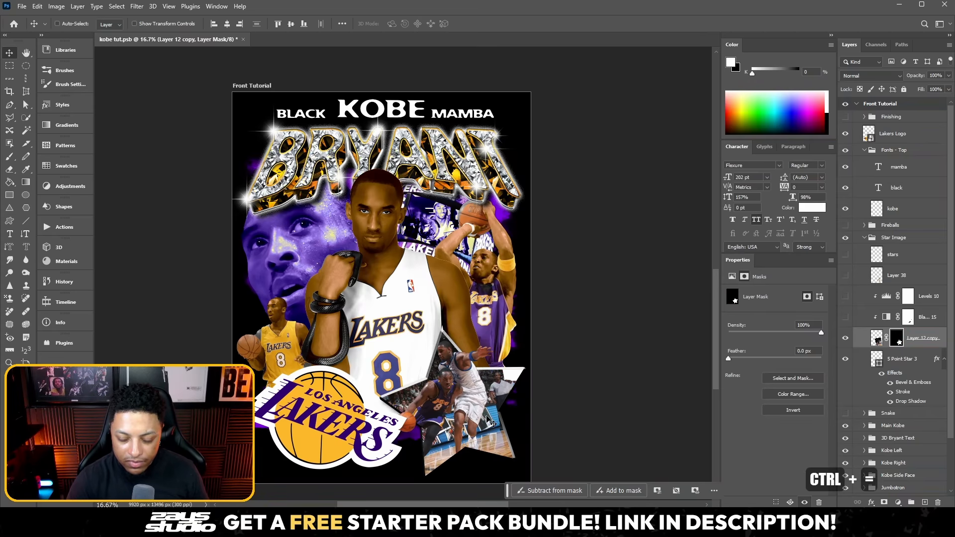
pyautogui.hotkey('ctrl', '=')
pyautogui.hotkey('ctrl', '=')
pyautogui.scroll(-3, 499, 419)
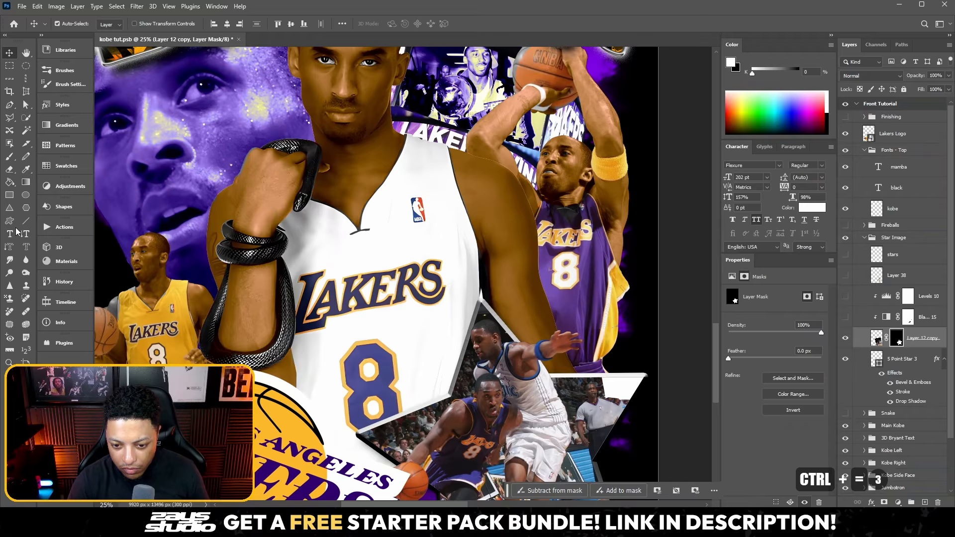
pyautogui.click(9, 118)
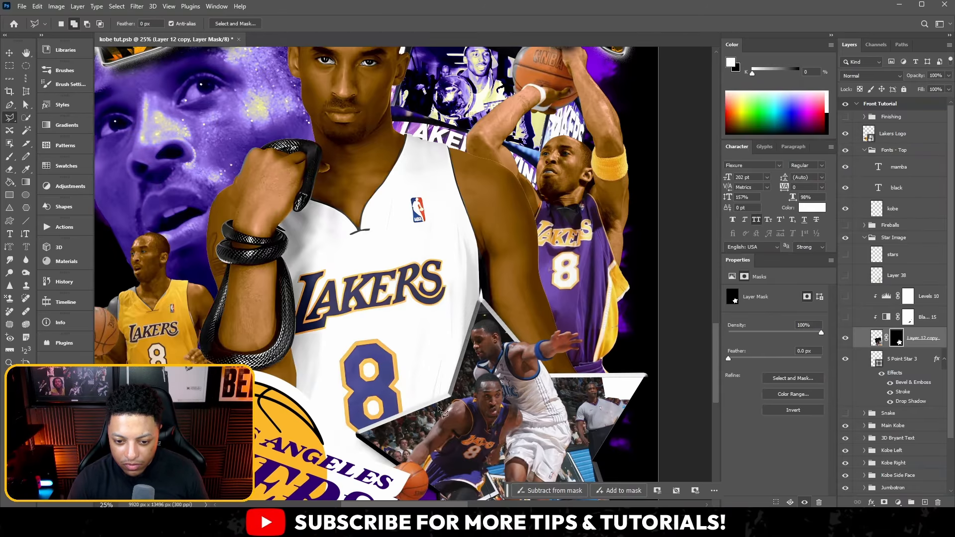
pyautogui.scroll(-3, 438, 413)
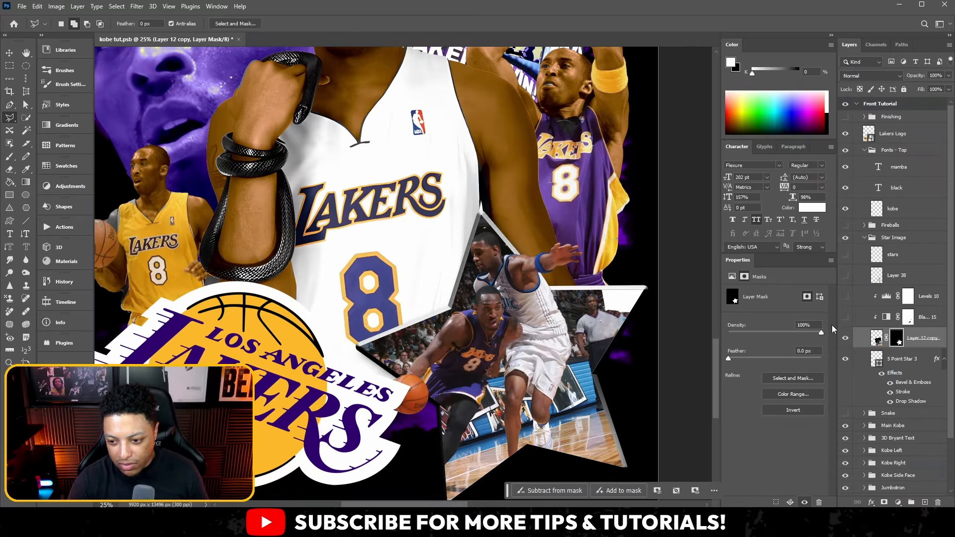
# - Show the star image's Black & White, Levels, Layer 38 and stars layers, and collapse the Star Image group
pyautogui.click(844, 318)
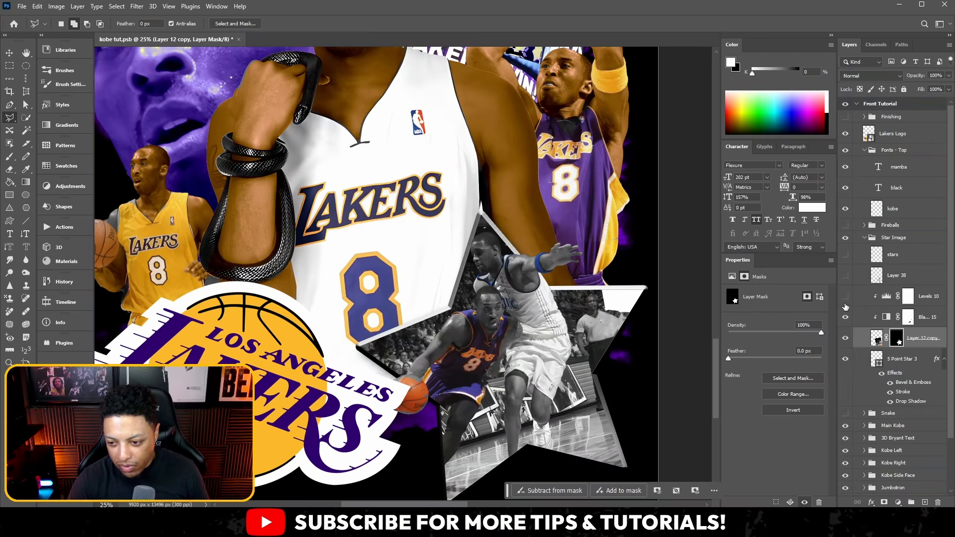
pyautogui.click(845, 297)
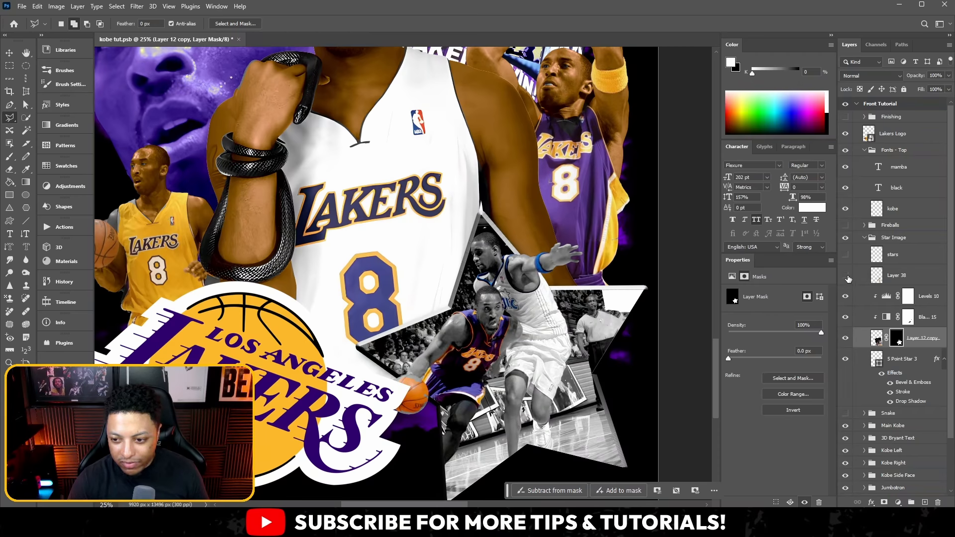
pyautogui.click(845, 276)
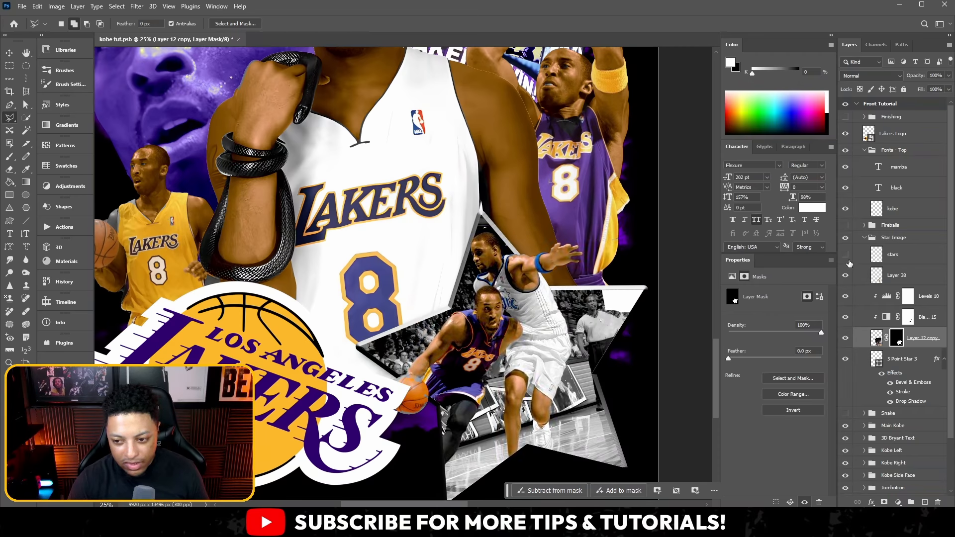
pyautogui.click(847, 255)
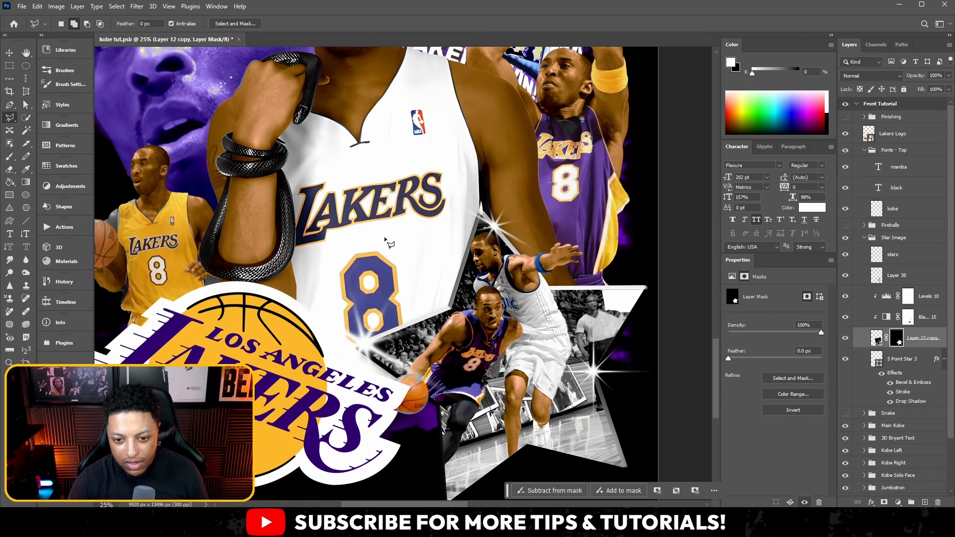
pyautogui.hotkey('ctrl', '-')
pyautogui.hotkey('ctrl', '-')
pyautogui.hotkey('ctrl', '-')
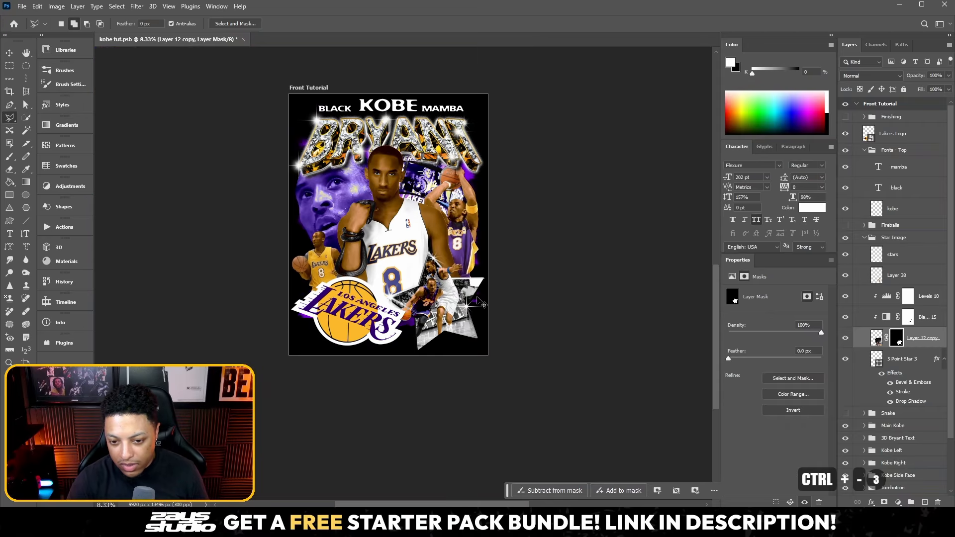
pyautogui.hotkey('ctrl', '=')
pyautogui.click(882, 243)
pyautogui.click(864, 237)
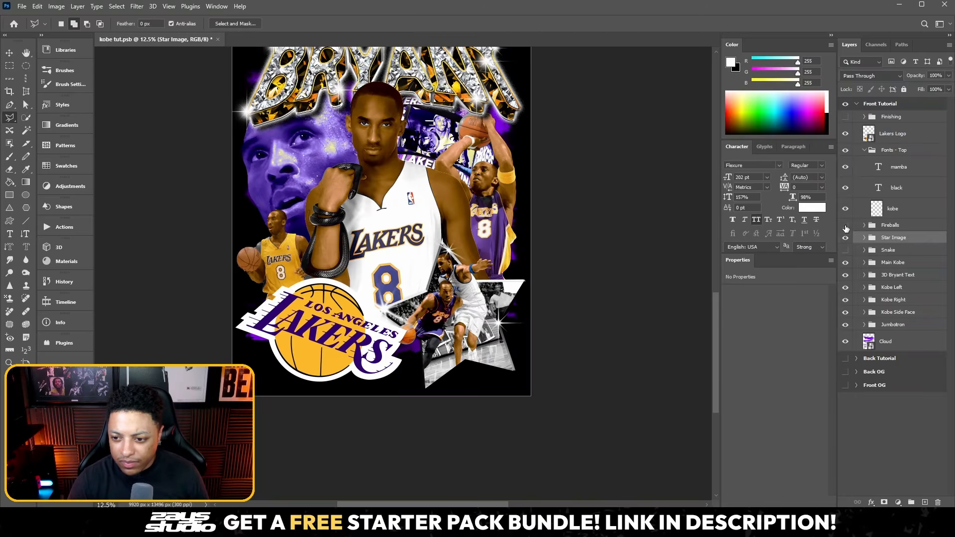
# - Show and expand the Fireballs group
pyautogui.click(845, 225)
pyautogui.click(864, 225)
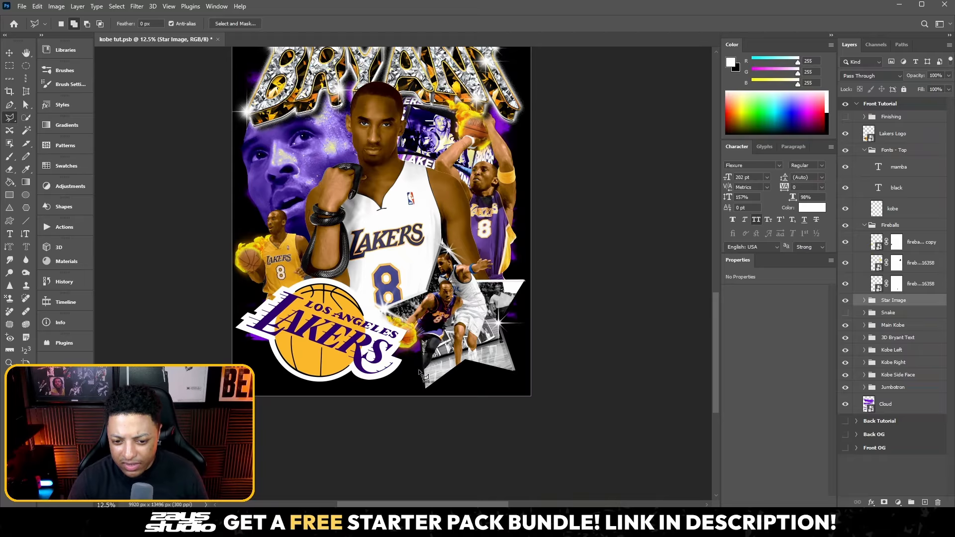
pyautogui.moveTo(715, 344); pyautogui.dragTo(714, 326)
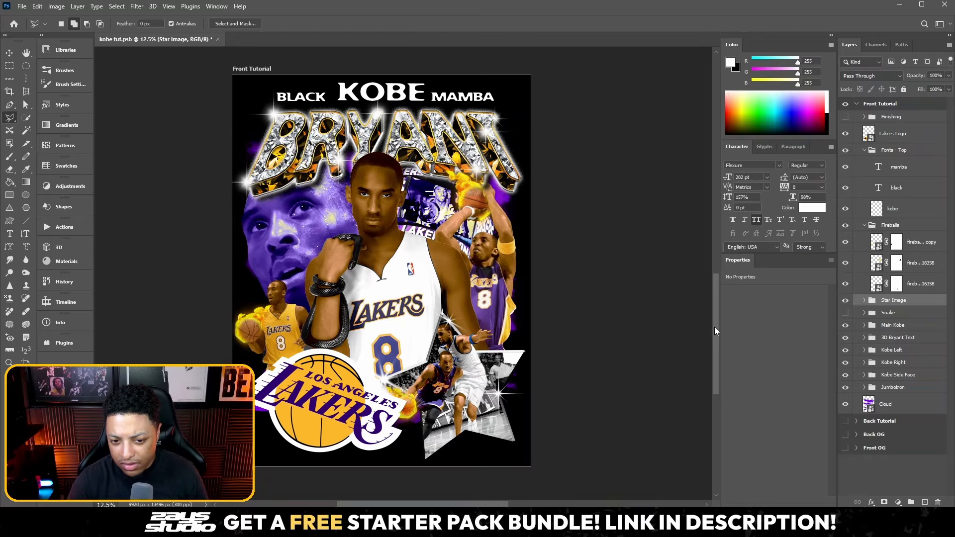
# - Check the fireball copy's masking by disabling and re-enabling its layer mask, and collapse the Fireballs group
pyautogui.click(897, 246)
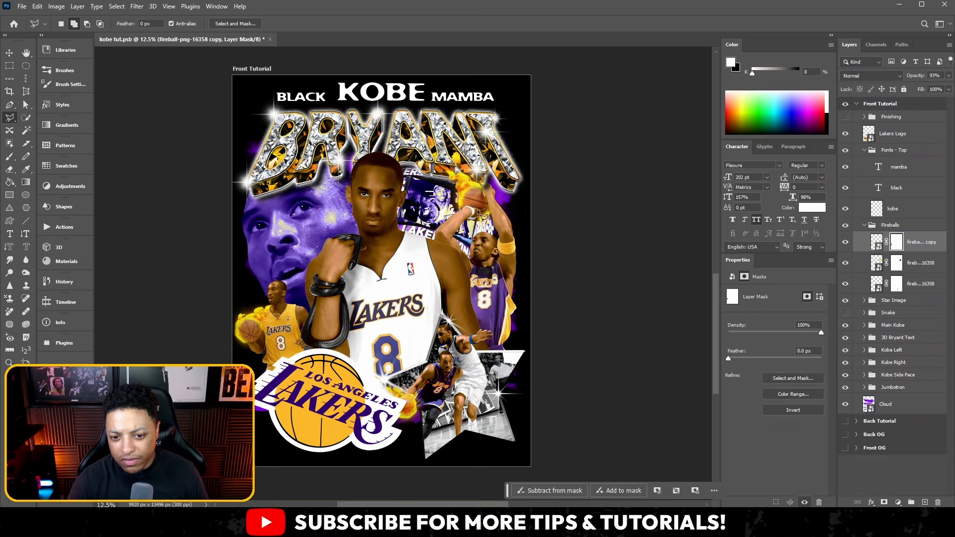
pyautogui.rightClick(898, 246)
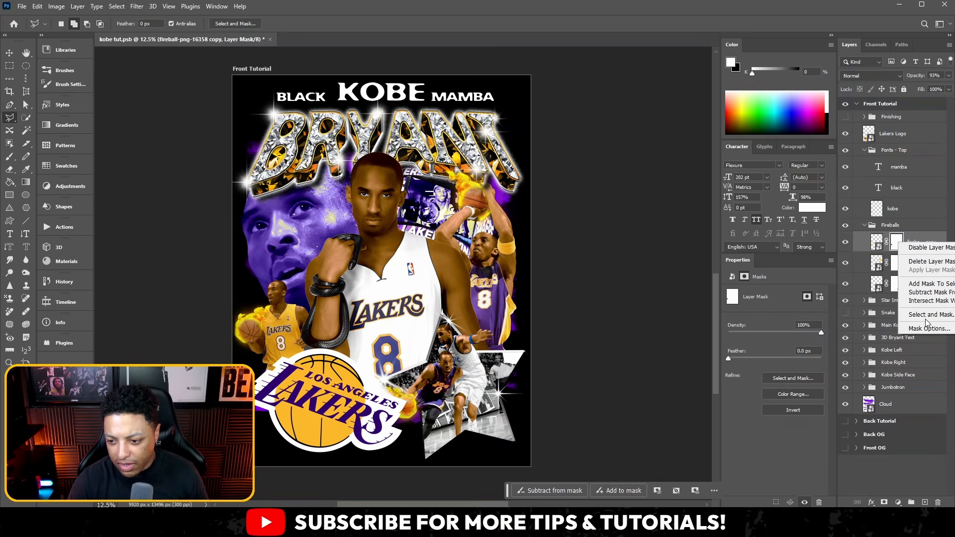
pyautogui.click(925, 247)
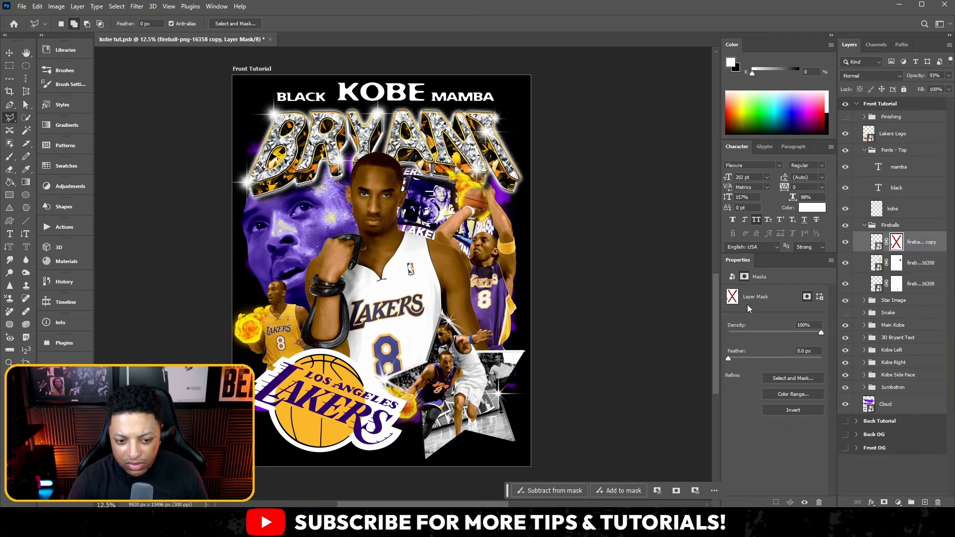
pyautogui.rightClick(895, 243)
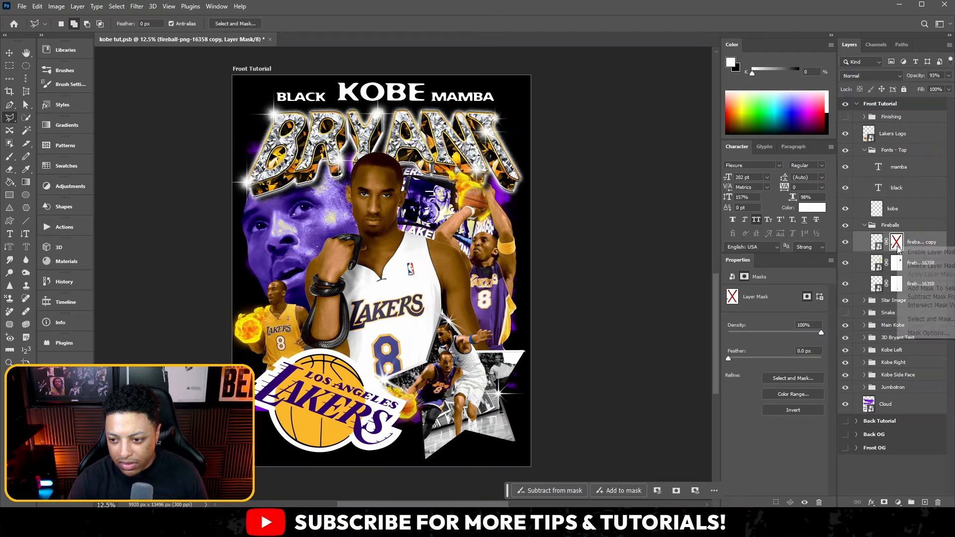
pyautogui.click(920, 251)
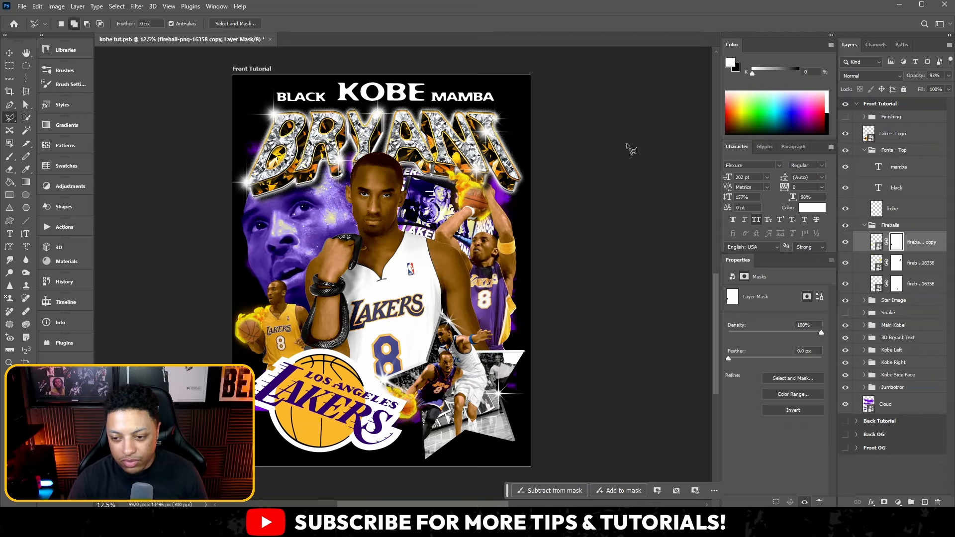
pyautogui.click(864, 225)
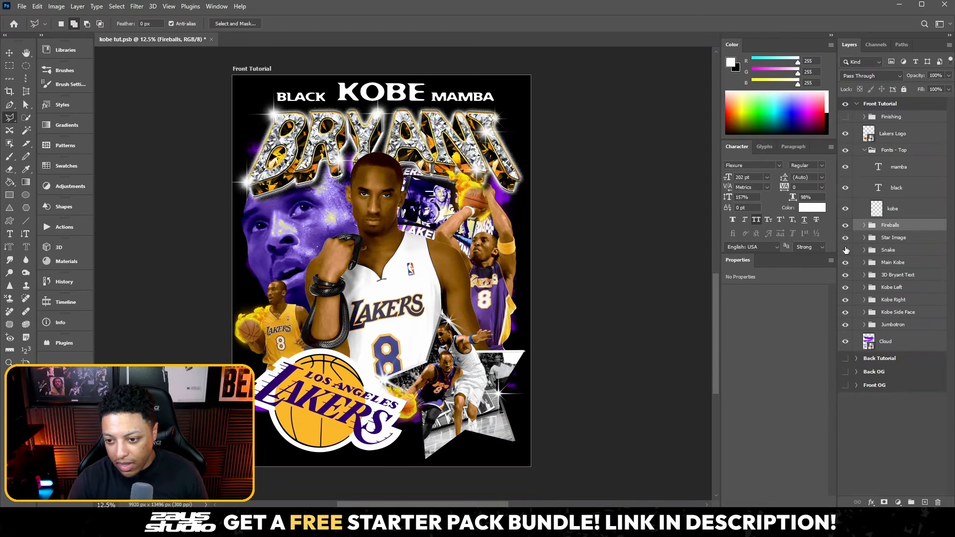
# - Show and expand the Snake group, and make both of its snake layers visible
pyautogui.click(846, 250)
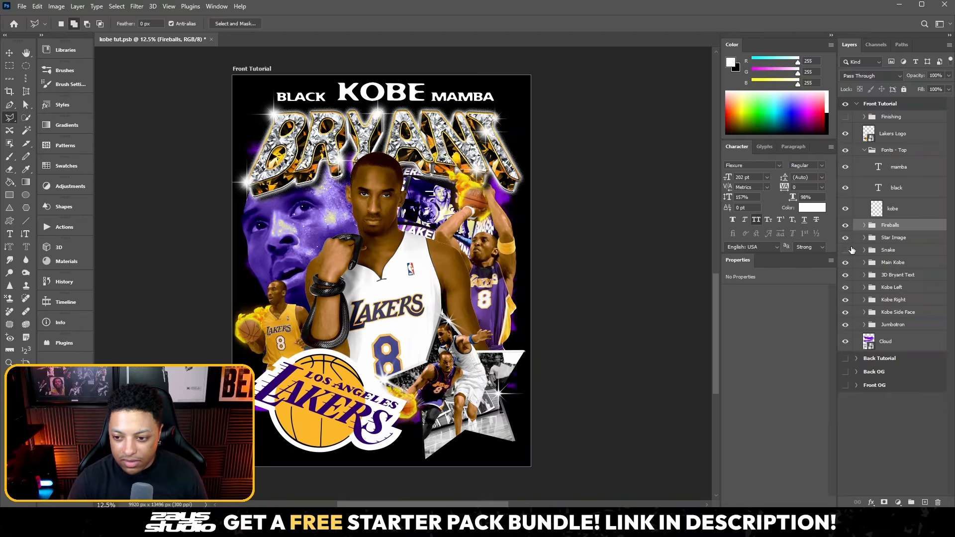
pyautogui.click(865, 250)
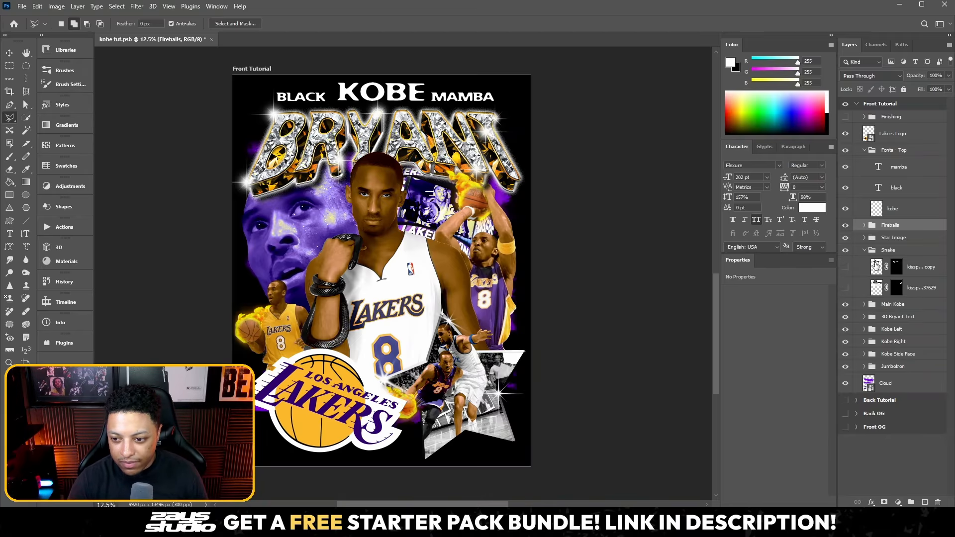
pyautogui.click(845, 287)
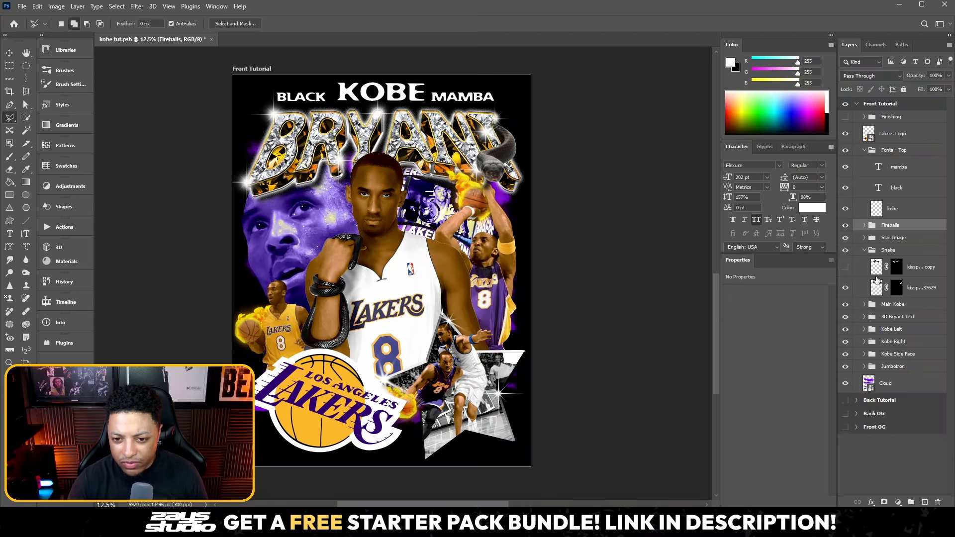
pyautogui.rightClick(900, 288)
pyautogui.click(848, 268)
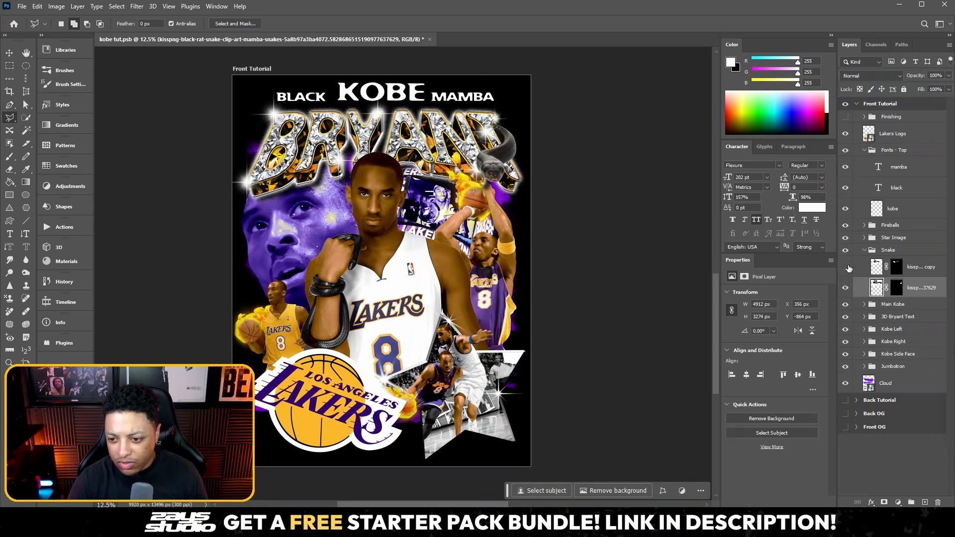
pyautogui.click(847, 268)
# - Check the snake cutouts around the BRYANT lettering by disabling and re-enabling both snake layer masks
pyautogui.rightClick(896, 288)
pyautogui.click(919, 292)
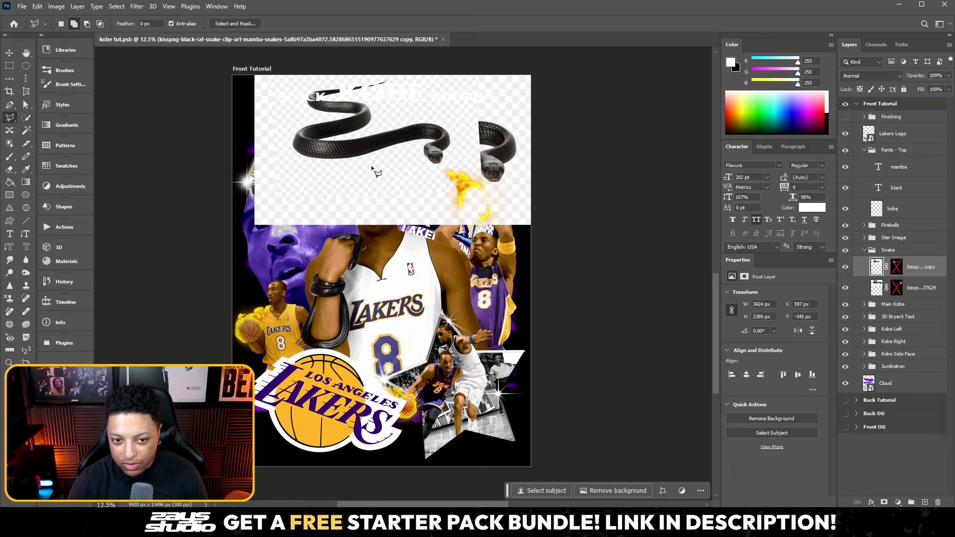
pyautogui.rightClick(896, 271)
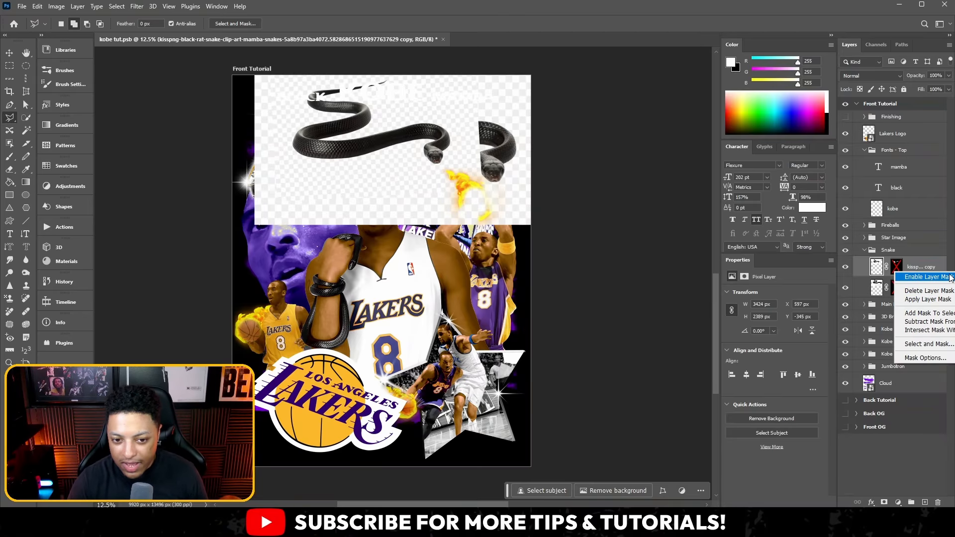
pyautogui.click(926, 277)
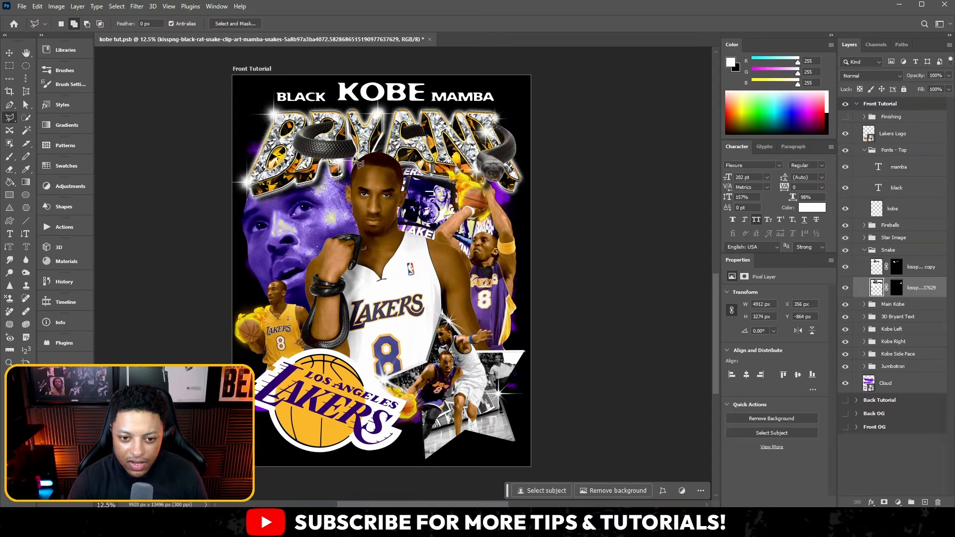
# - Activate the Move tool, select the upper snake copy's layer mask, and compare the lettering with that snake layer hidden and shown
pyautogui.click(9, 53)
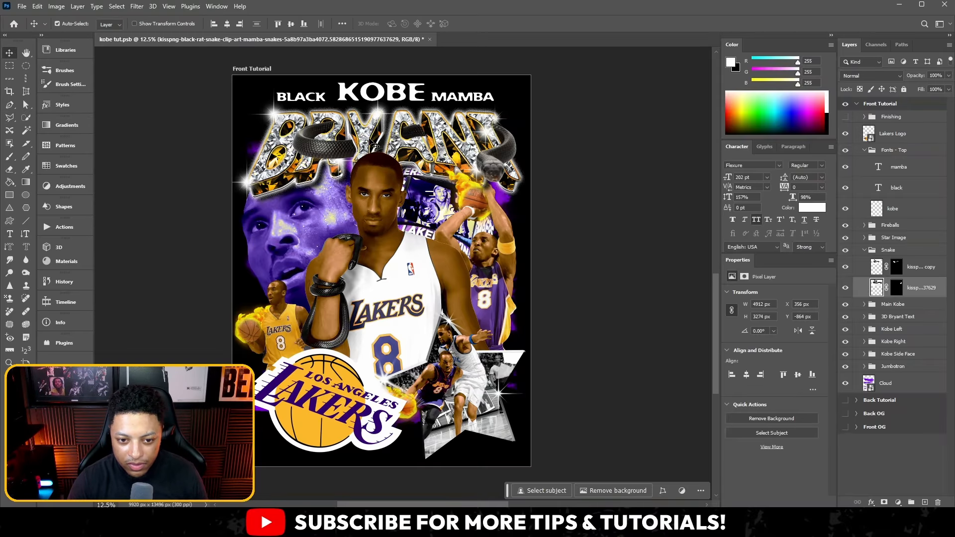
pyautogui.click(904, 275)
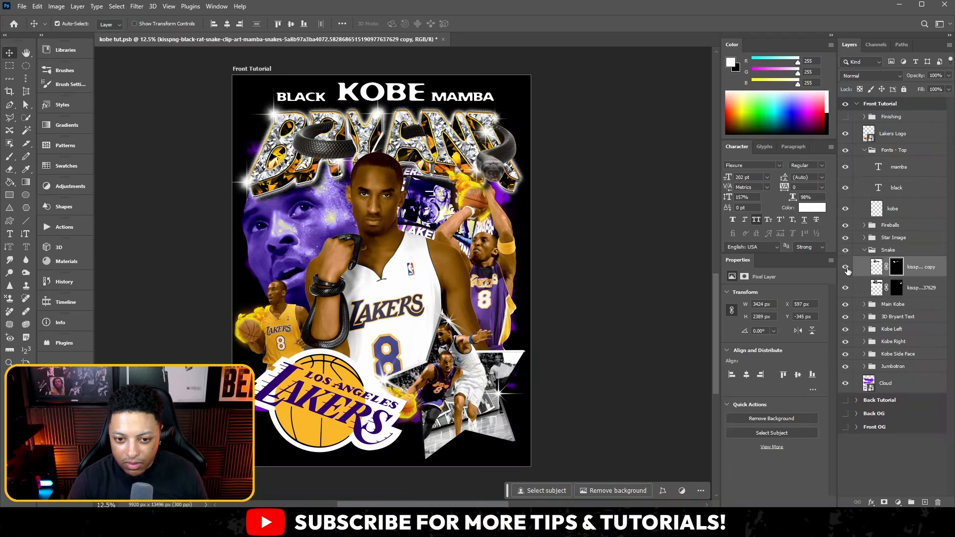
pyautogui.click(897, 271)
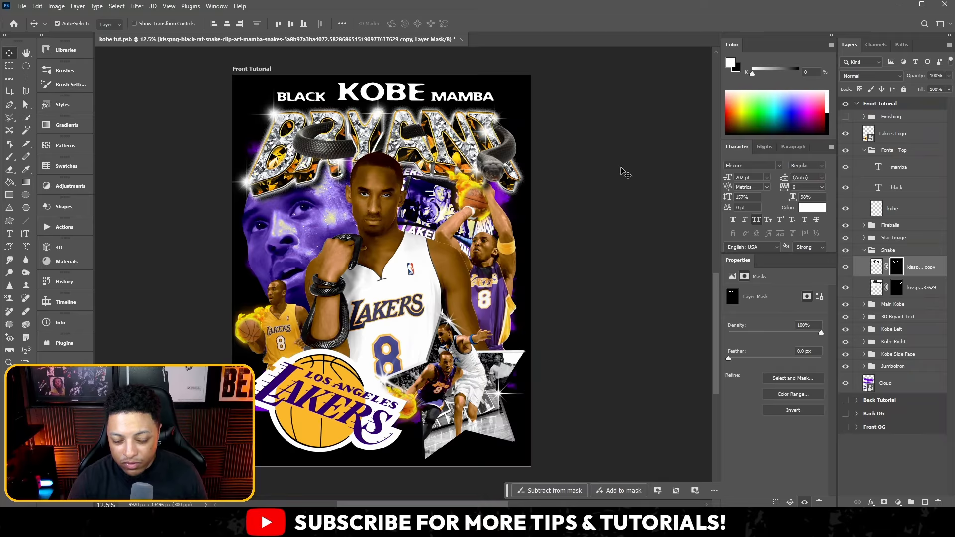
pyautogui.click(845, 268)
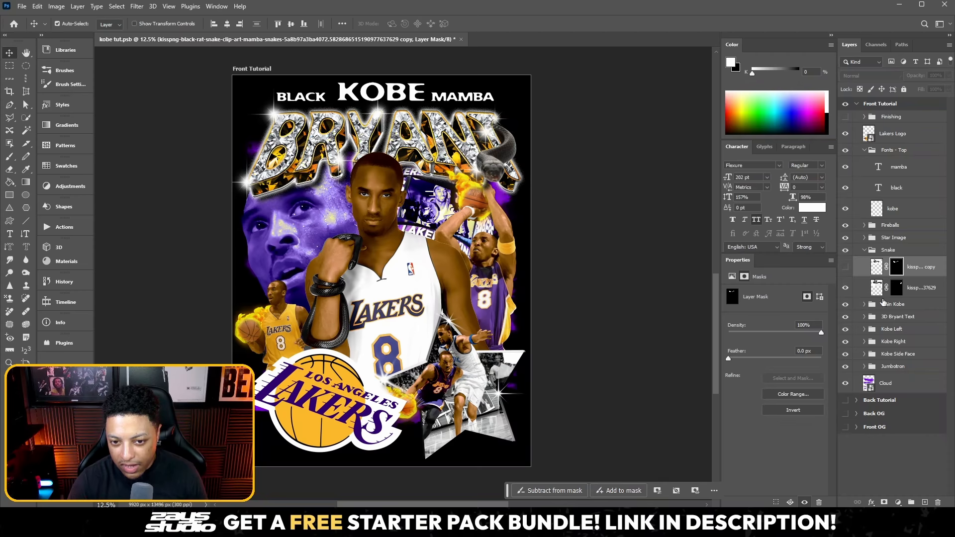
pyautogui.click(845, 267)
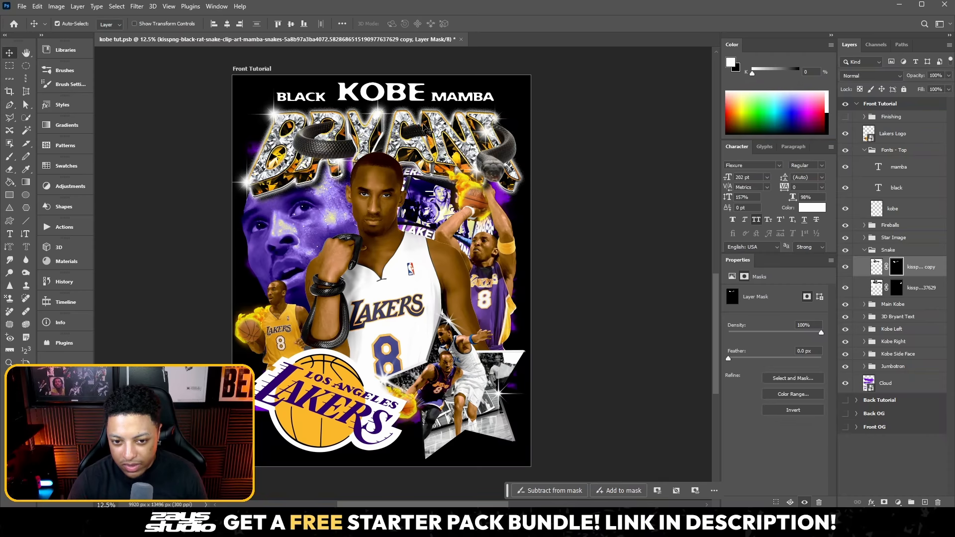
pyautogui.click(845, 267)
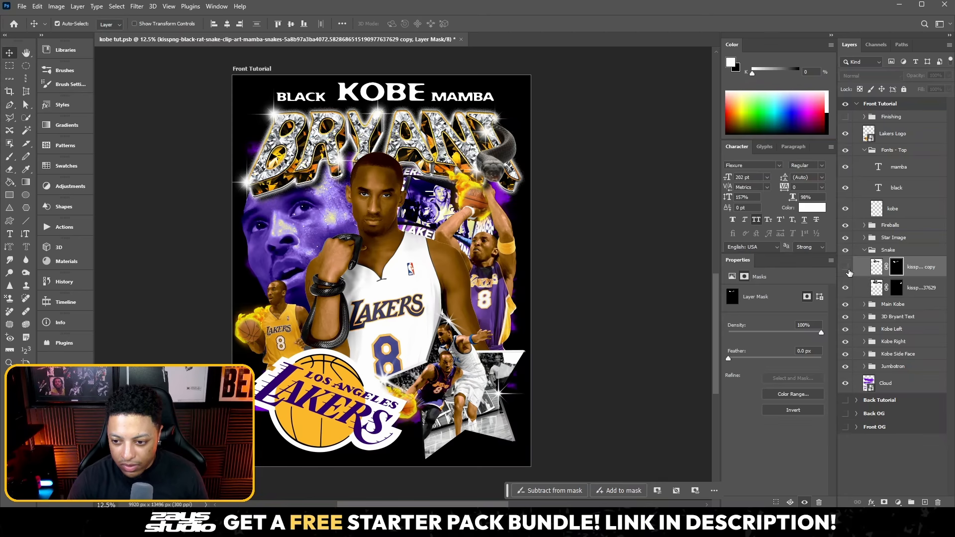
pyautogui.click(848, 273)
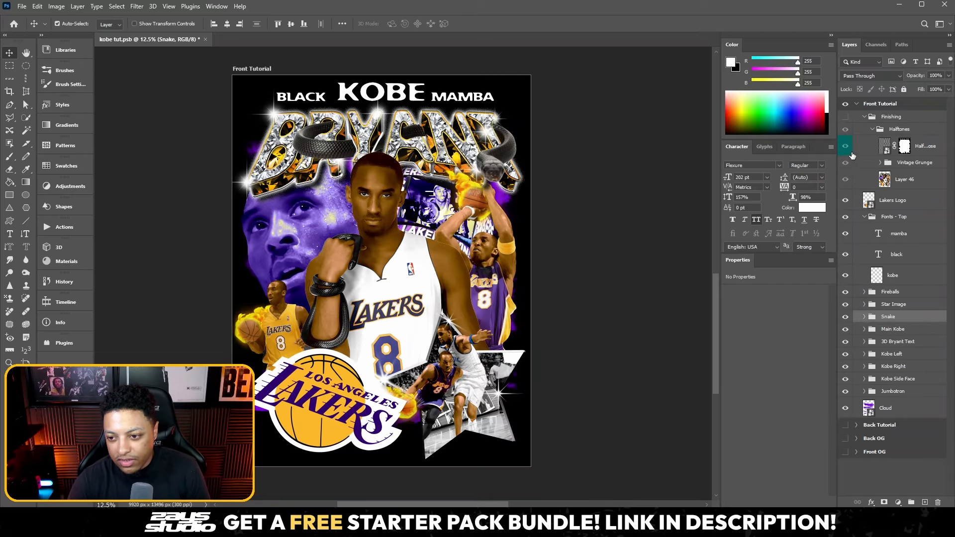
# - Select the Vintage Grunge group, show the Vintage Actions Pack's actions, and select Layer 46 in the Finishing group
pyautogui.click(899, 164)
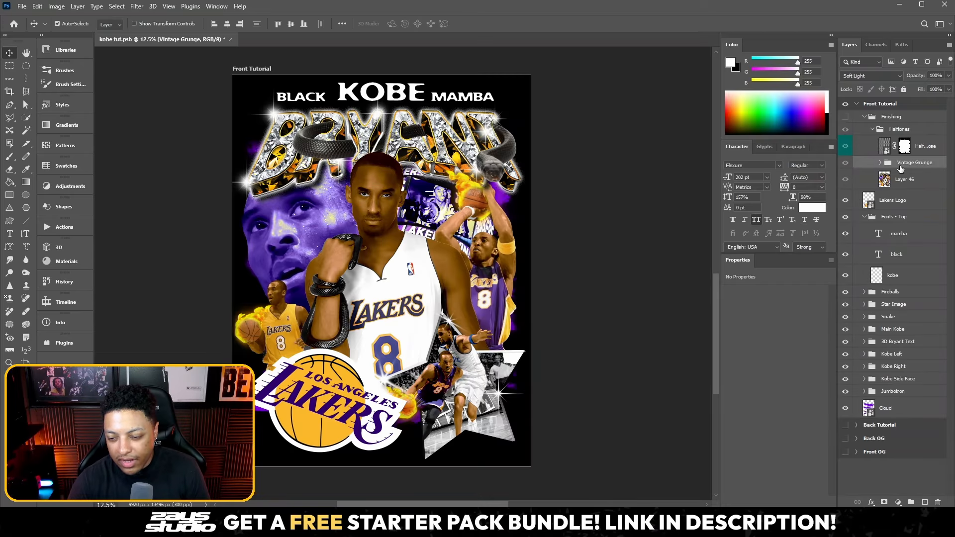
pyautogui.click(88, 225)
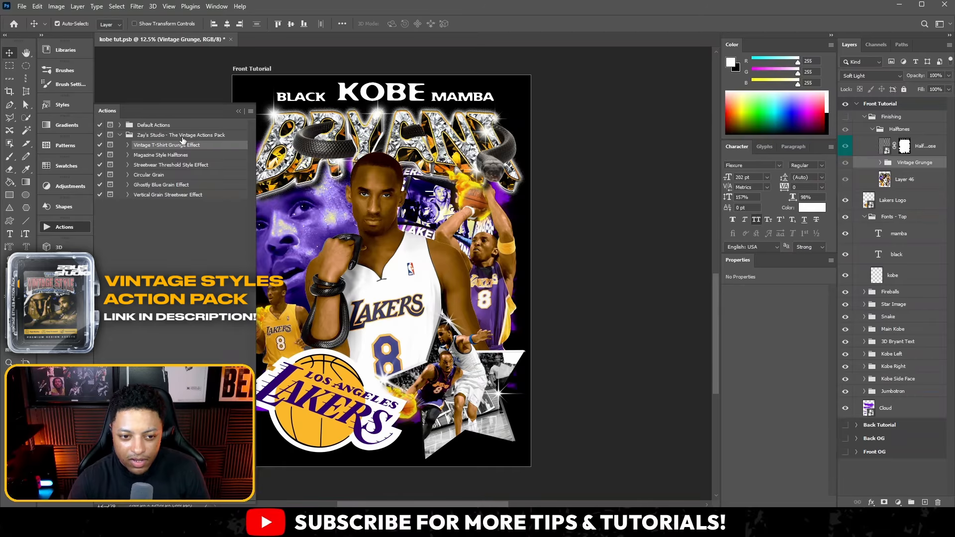
pyautogui.click(902, 184)
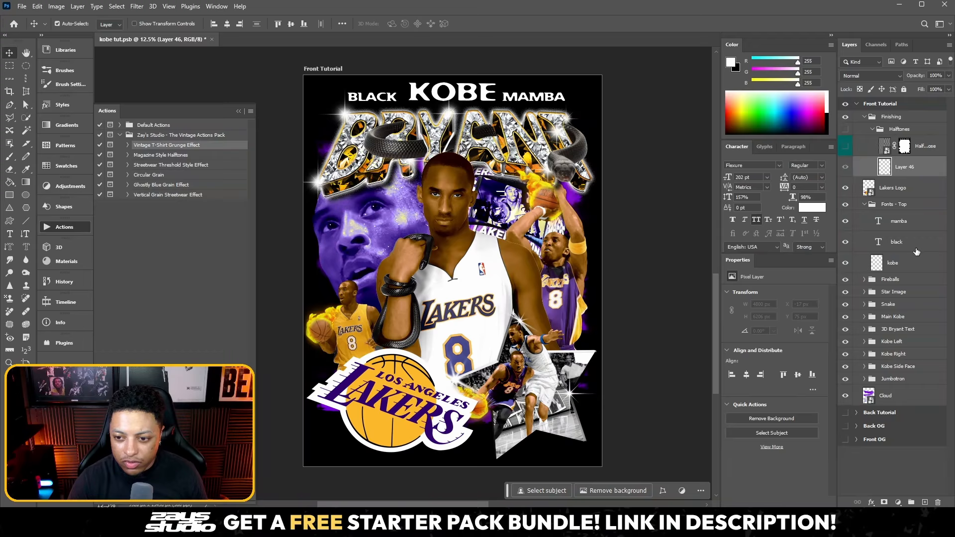
# - Set the Front Tutorial artboard's background color to Transparent
pyautogui.click(895, 104)
pyautogui.click(769, 363)
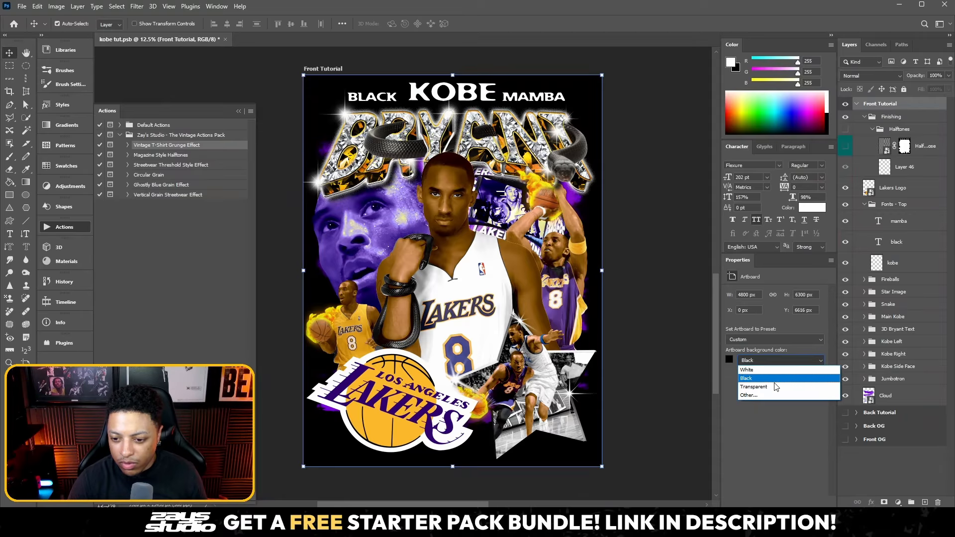
pyautogui.click(779, 377)
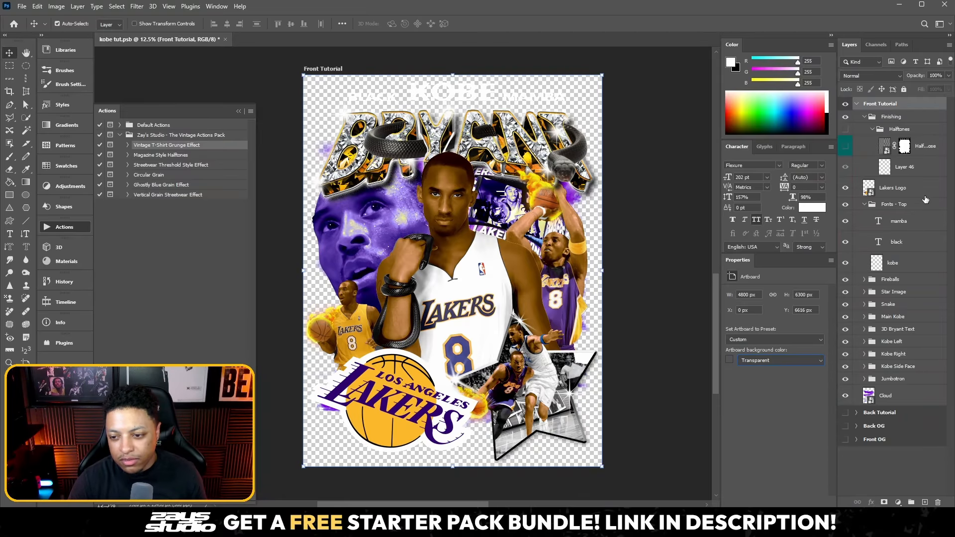
# - Copy a merged version of the entire visible artwork and paste it as a new layer in the Finishing group
pyautogui.click(929, 169)
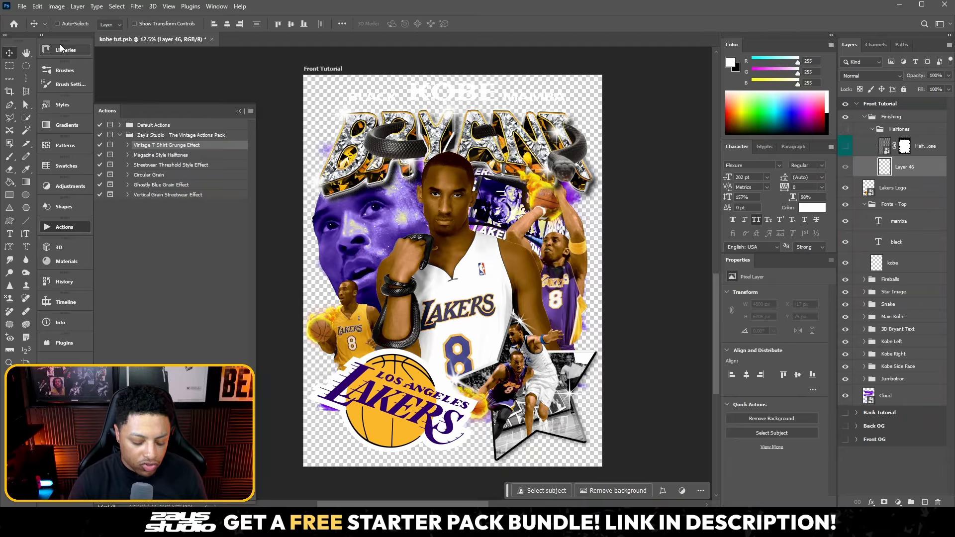
pyautogui.hotkey('ctrl', 'a')
pyautogui.hotkey('ctrl', 'shift', 'c')
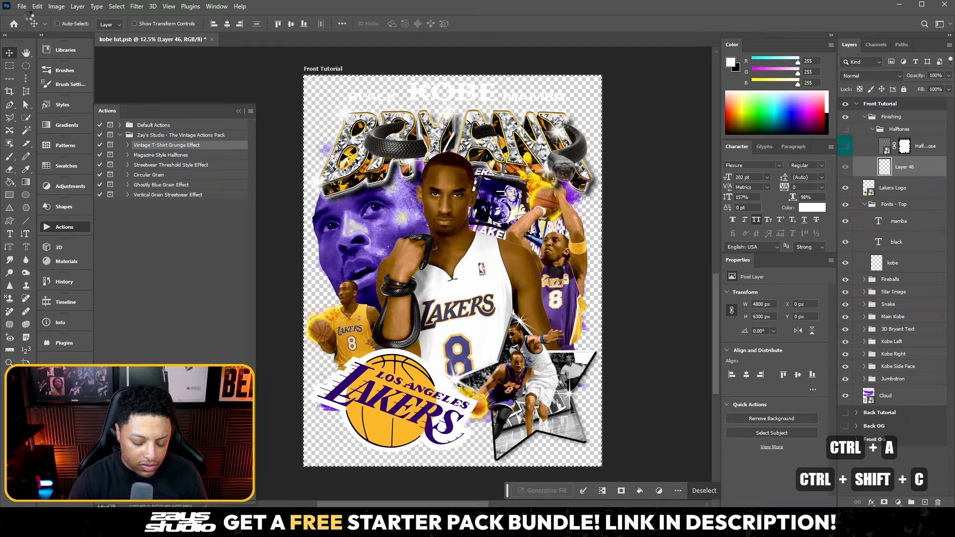
pyautogui.hotkey('ctrl', 'v')
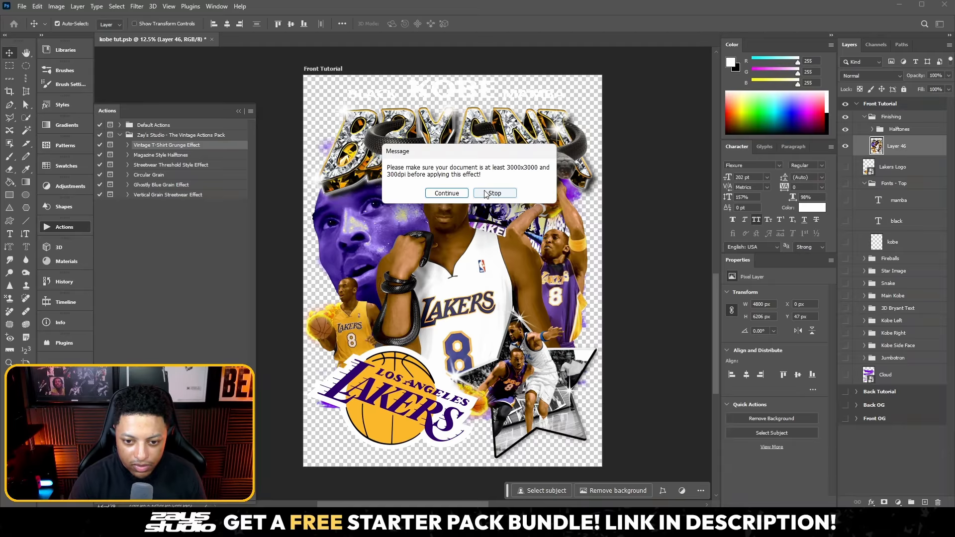
# - Apply the Vintage T-Shirt Grunge Effect action to the merged artwork layer, continuing through its document-size and noise adjustment stages
pyautogui.click(445, 196)
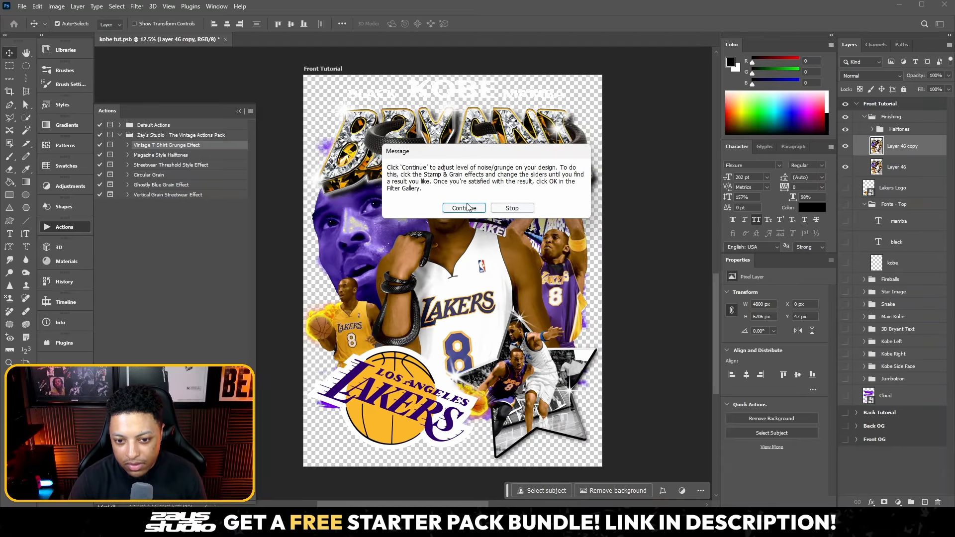
pyautogui.click(466, 206)
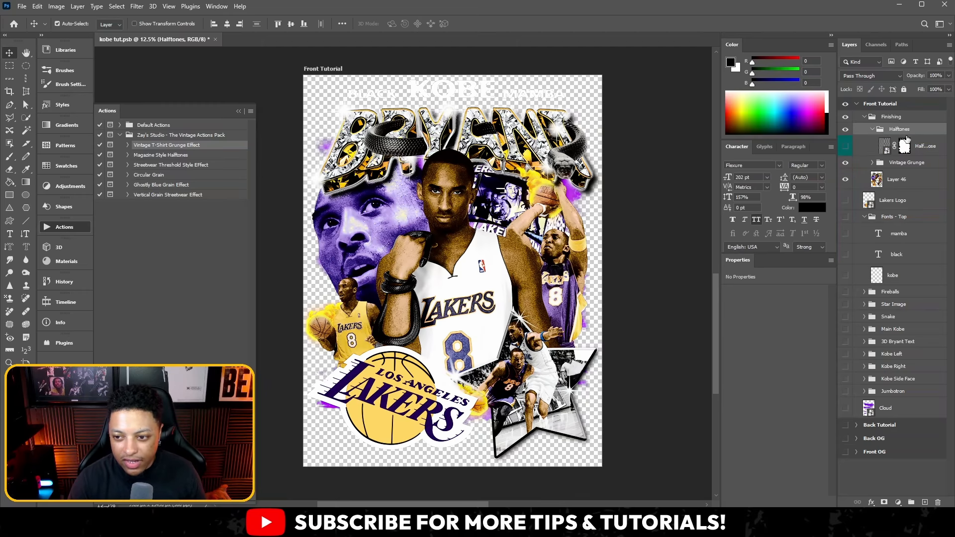
# - Select the layer mask of the halftone layer inside the Halftones group
pyautogui.click(904, 147)
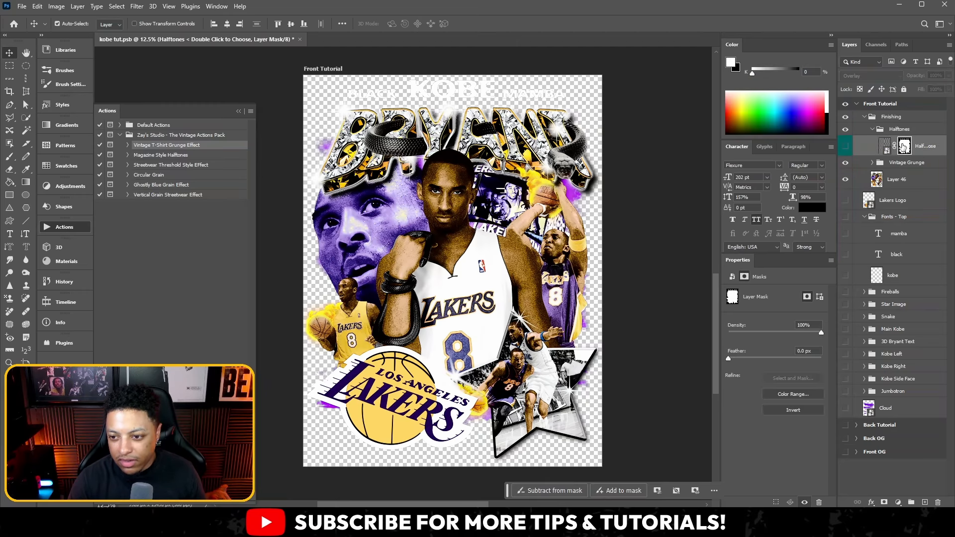